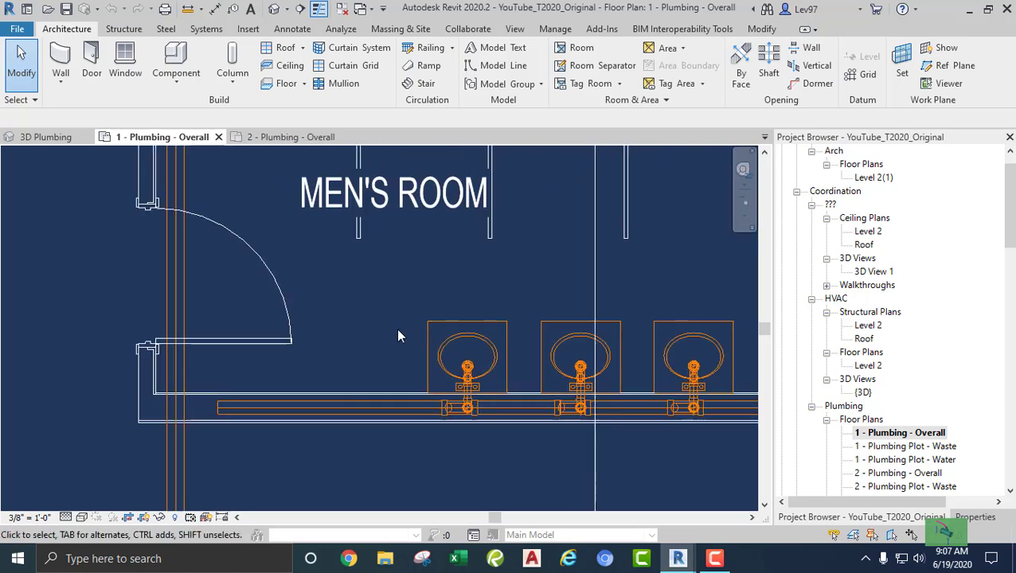
Examine the plumbing layout around the men's room, including the lavatories, urinals and their waste piping
scroll(396, 328, down, 3)
middle_drag(396, 328, 291, 330)
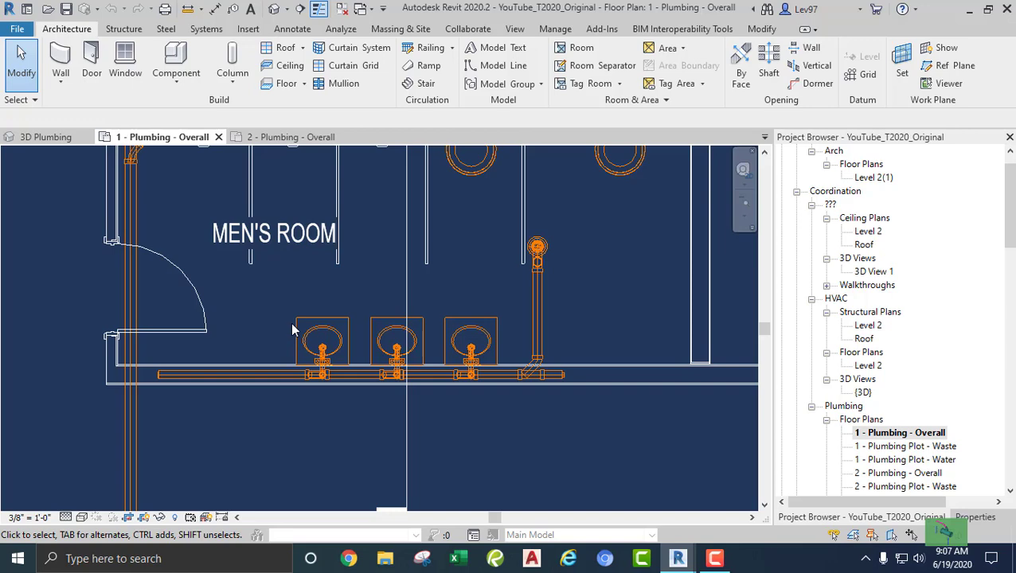
middle_drag(288, 332, 365, 342)
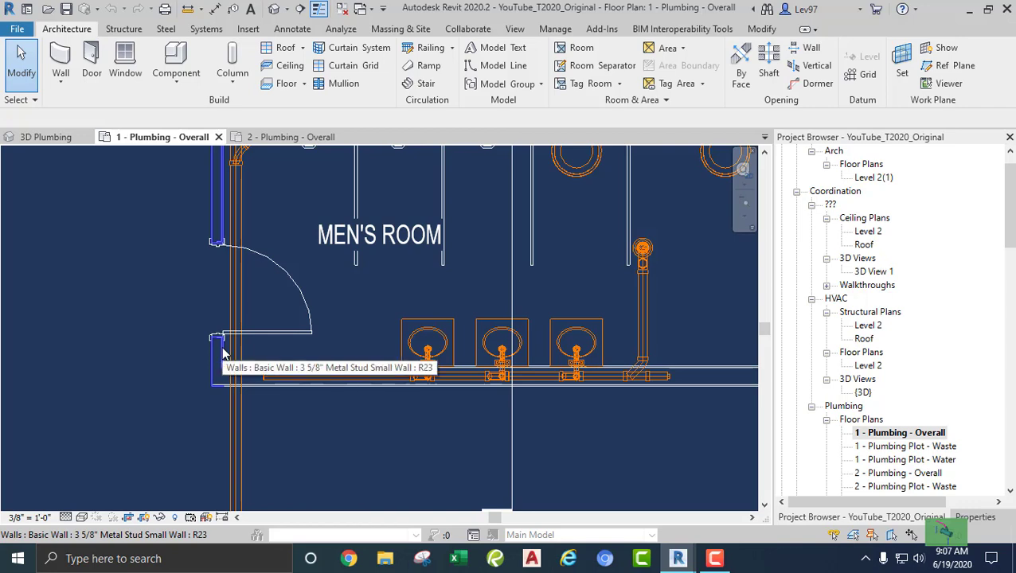
scroll(486, 338, down, 3)
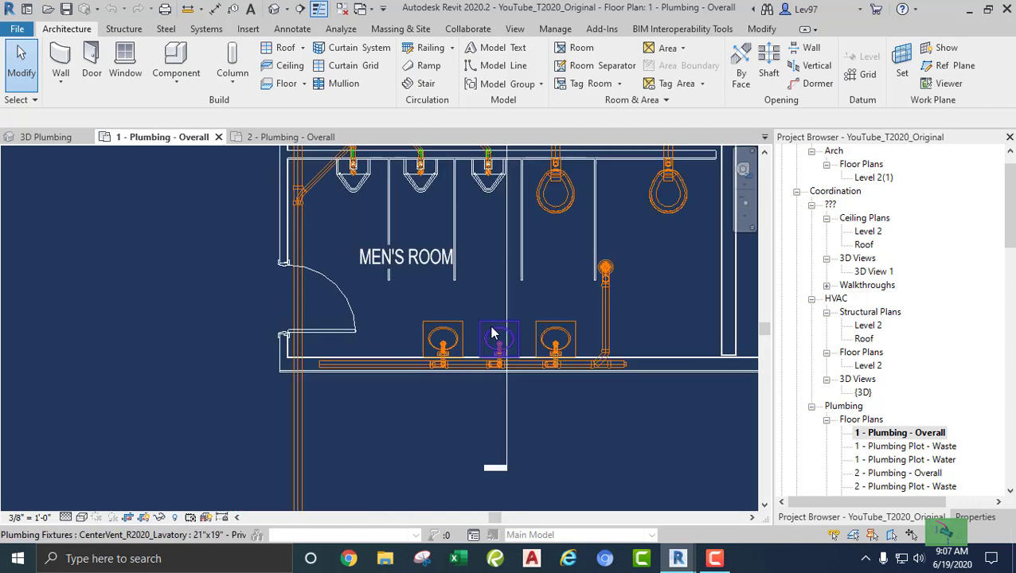
middle_drag(421, 334, 398, 447)
scroll(261, 291, up, 5)
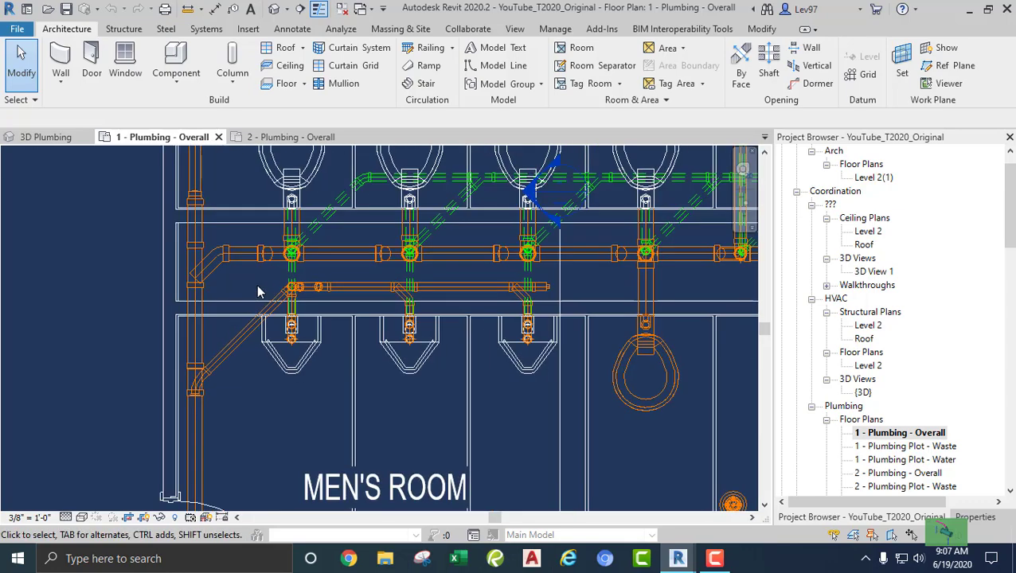
scroll(380, 287, down, 2)
scroll(381, 287, down, 2)
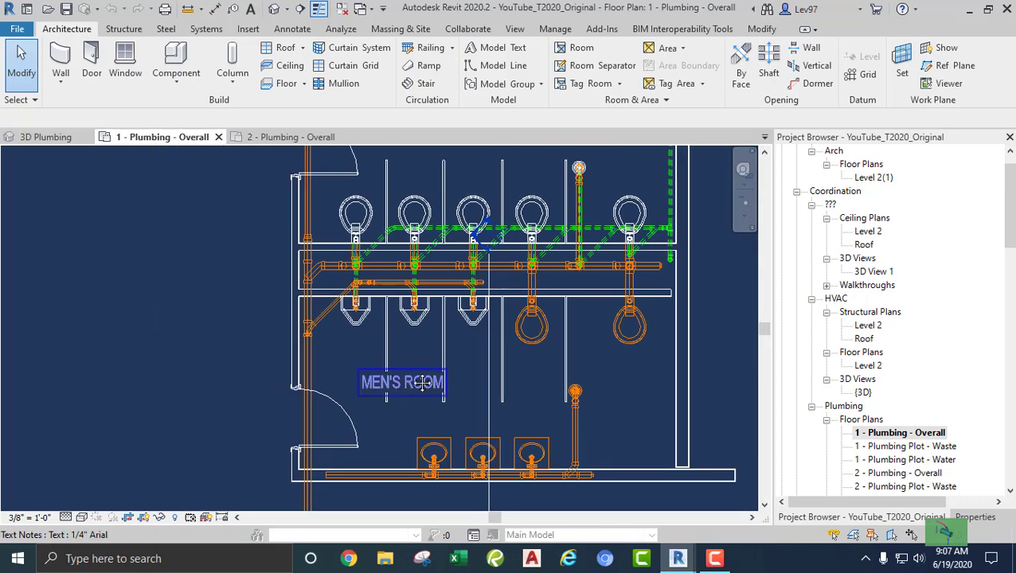
scroll(404, 363, down, 1)
Move the MEN'S ROOM text note up, closer to the urinals
middle_drag(404, 363, 385, 295)
drag(344, 277, 335, 241)
drag(373, 304, 396, 298)
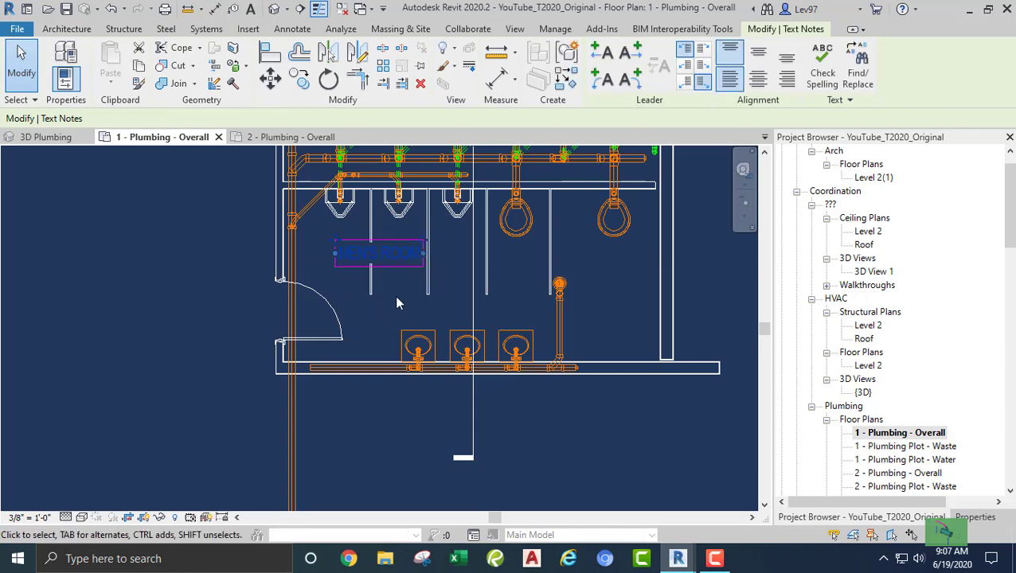
click(396, 297)
Inspect the properties of the horizontal waste pipe inside the wall beside the first men's room lavatory
middle_drag(374, 299, 336, 285)
middle_drag(335, 321, 288, 351)
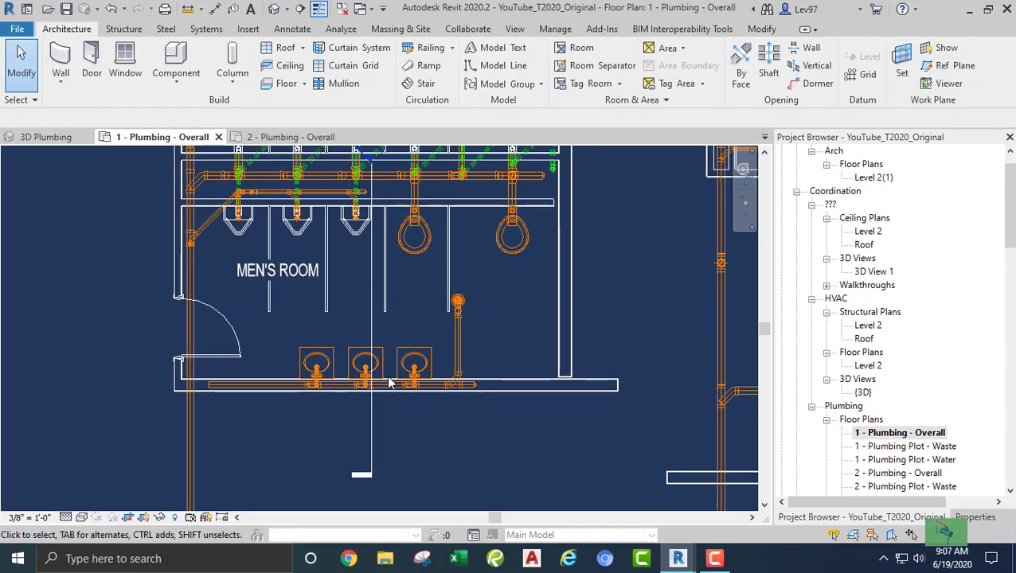
scroll(418, 392, up, 4)
middle_drag(223, 416, 483, 404)
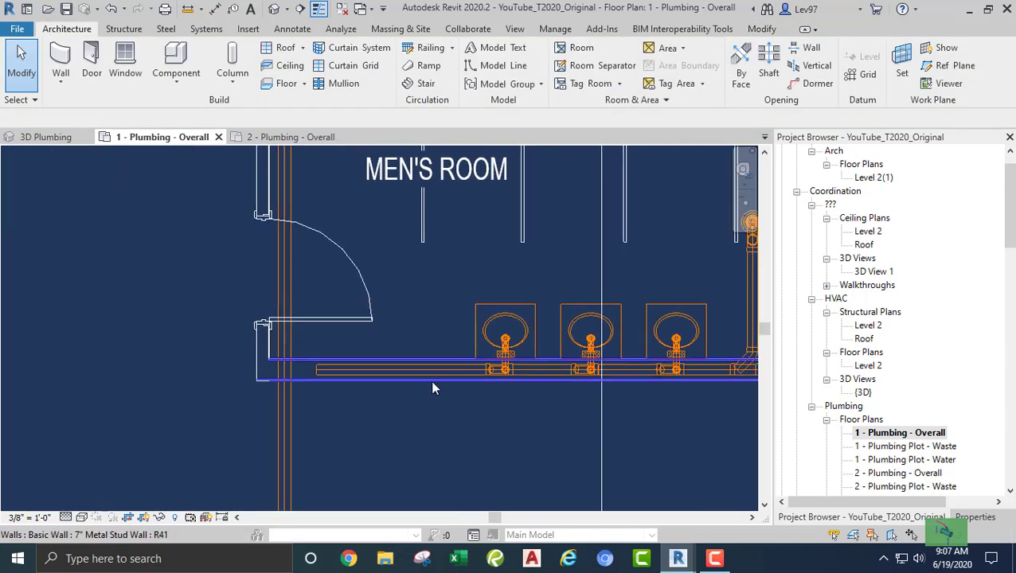
click(373, 371)
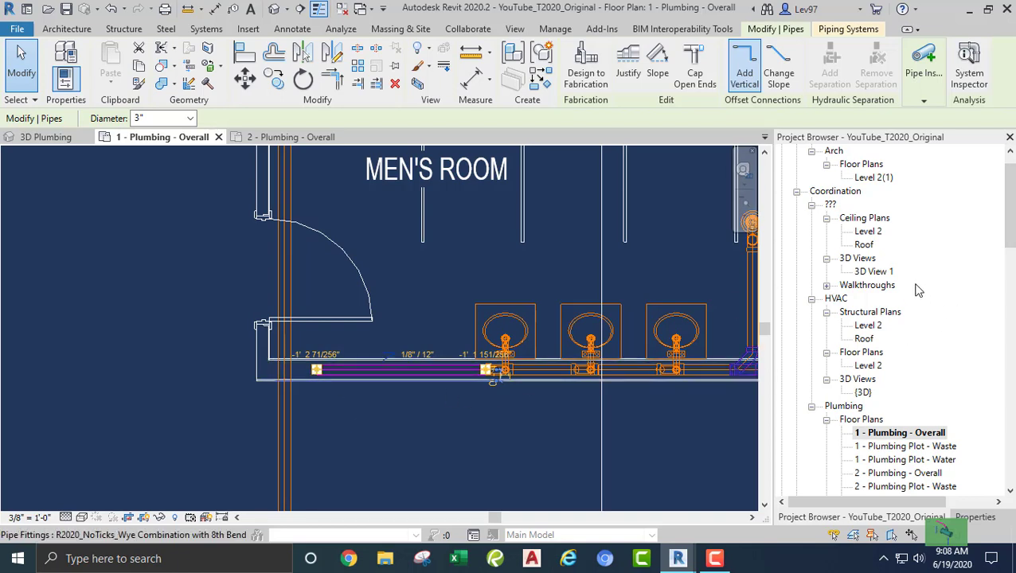
scroll(916, 291, down, 3)
scroll(893, 294, down, 2)
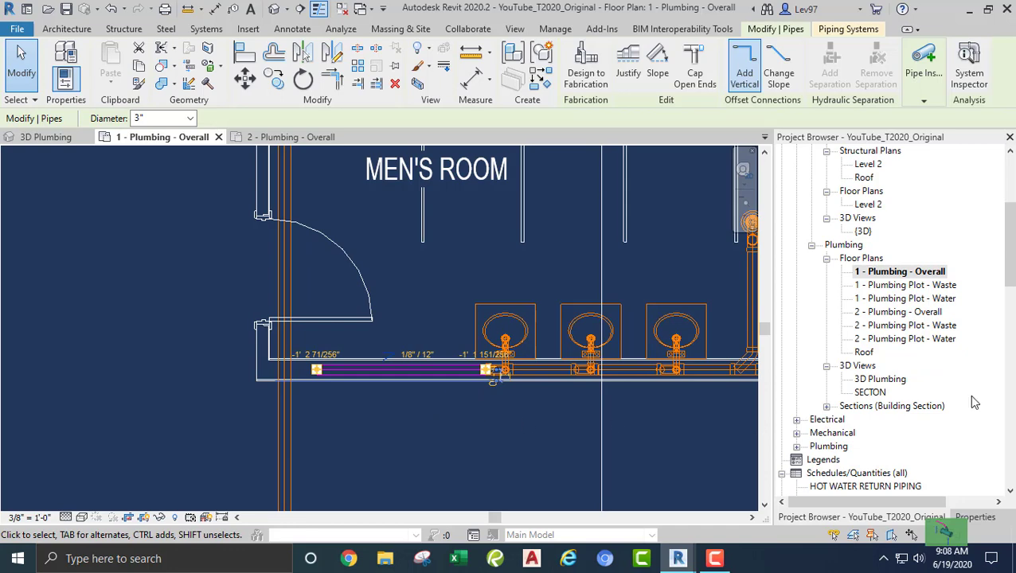
click(974, 517)
scroll(916, 407, down, 4)
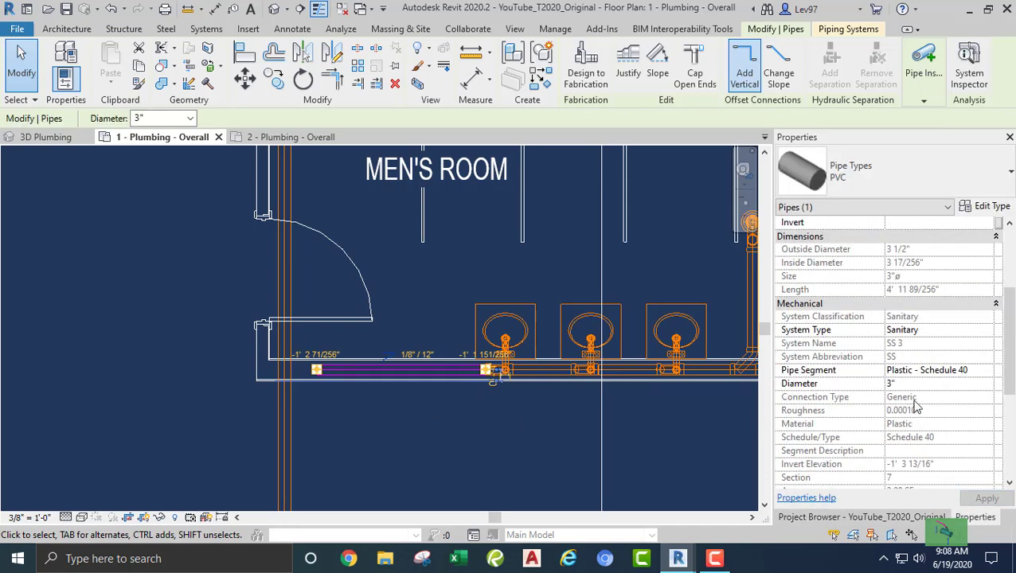
scroll(914, 411, down, 5)
key(Escape)
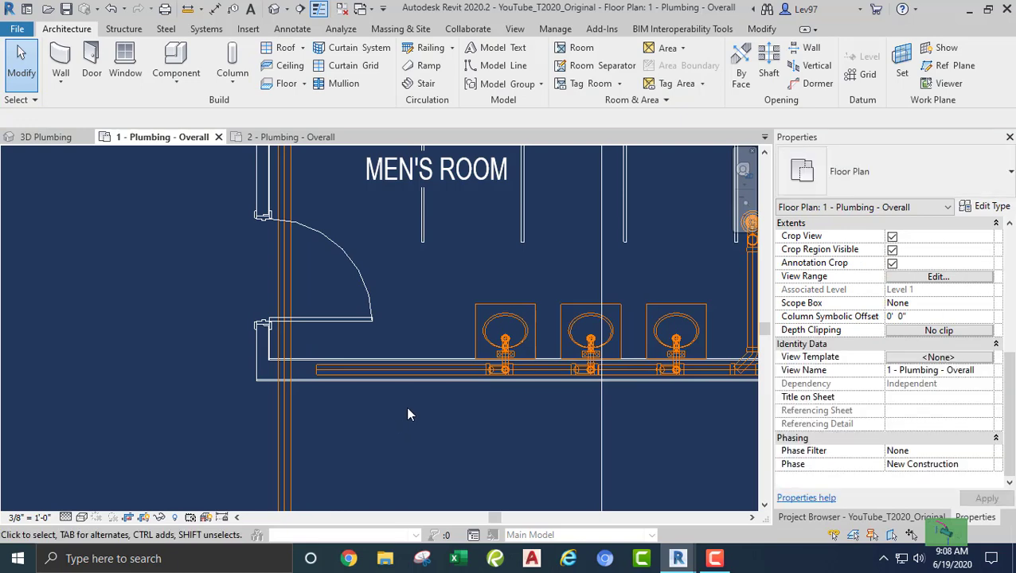
Draw a 1 1/2" PVC pipe about 3 1/2" long from the first lavatory's sanitary connector straight into the wall
middle_drag(407, 414, 336, 419)
scroll(336, 420, down, 2)
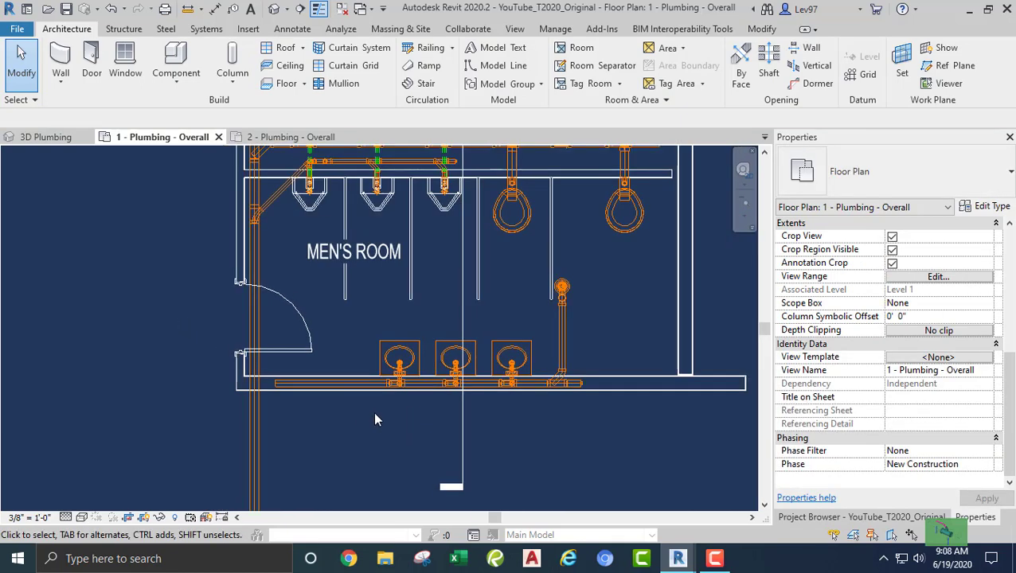
scroll(376, 420, down, 2)
middle_click(417, 337)
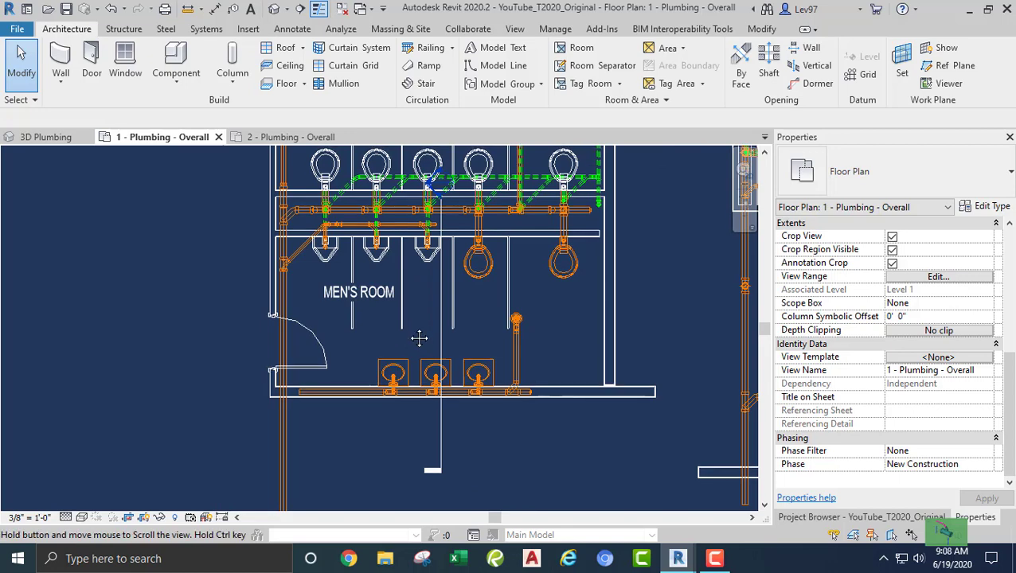
scroll(390, 396, up, 5)
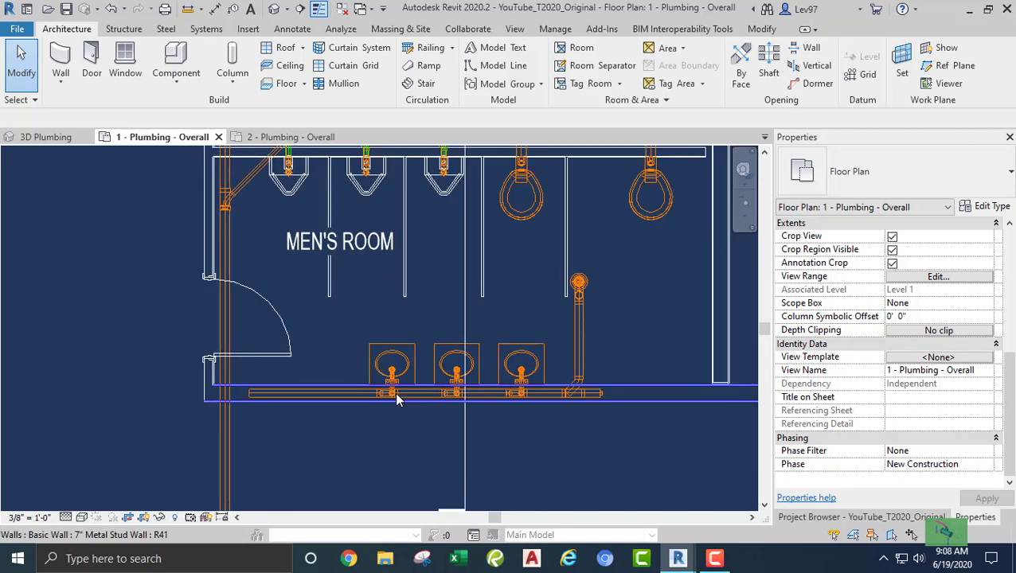
scroll(387, 396, up, 6)
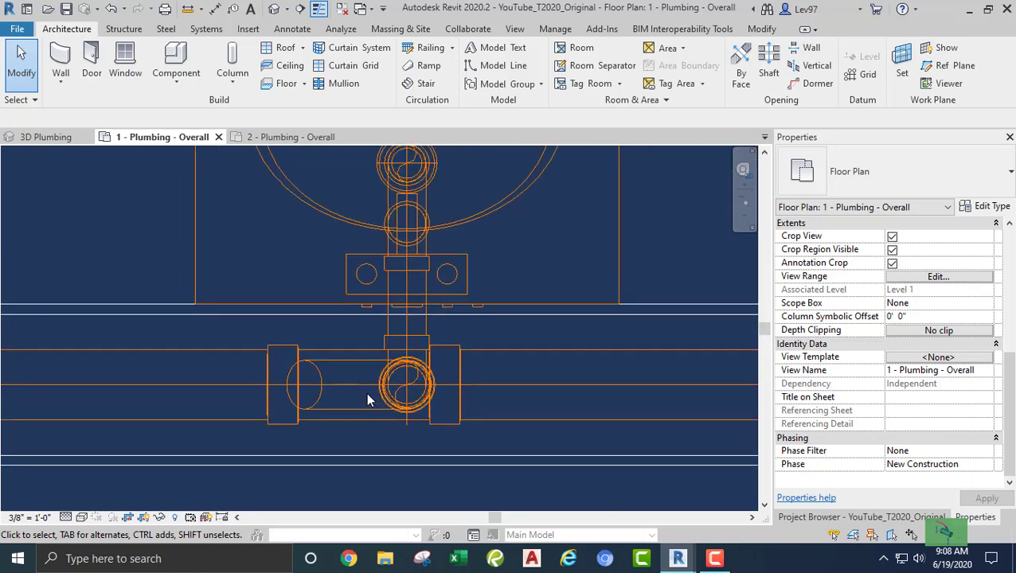
scroll(366, 392, down, 4)
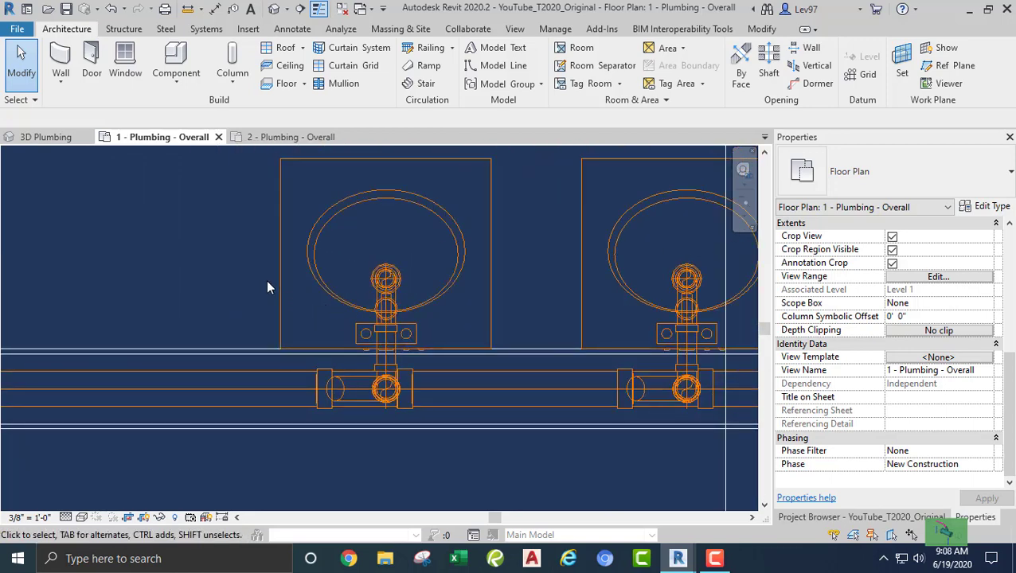
click(282, 289)
middle_drag(399, 397, 321, 332)
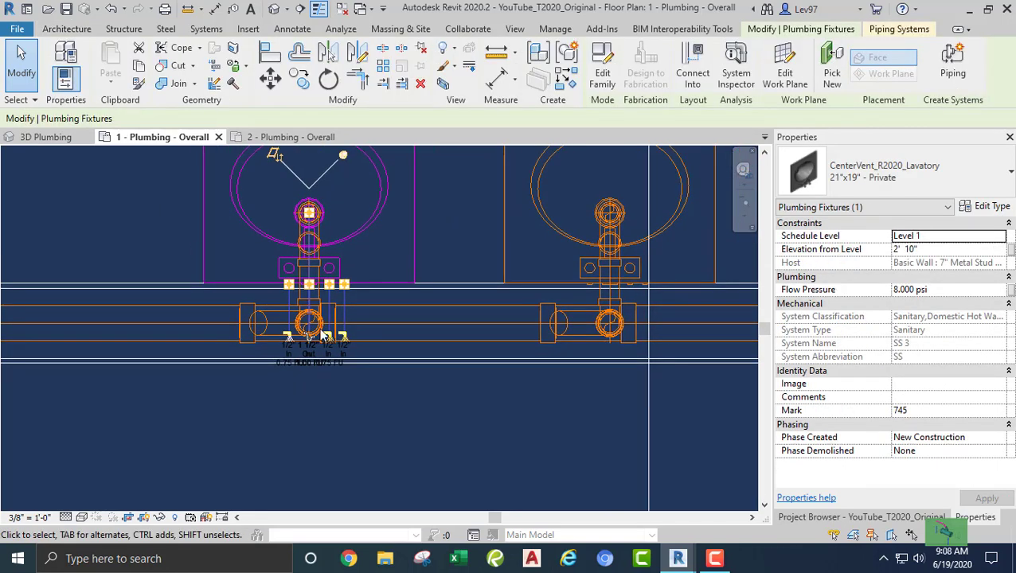
scroll(323, 336, up, 3)
scroll(285, 239, up, 1)
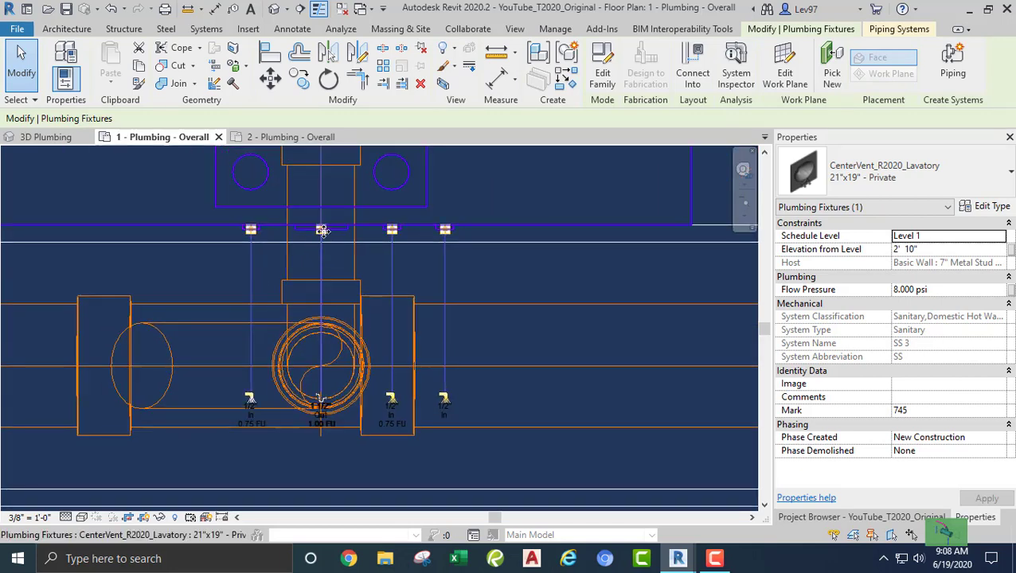
drag(321, 230, 325, 237)
right_click(325, 236)
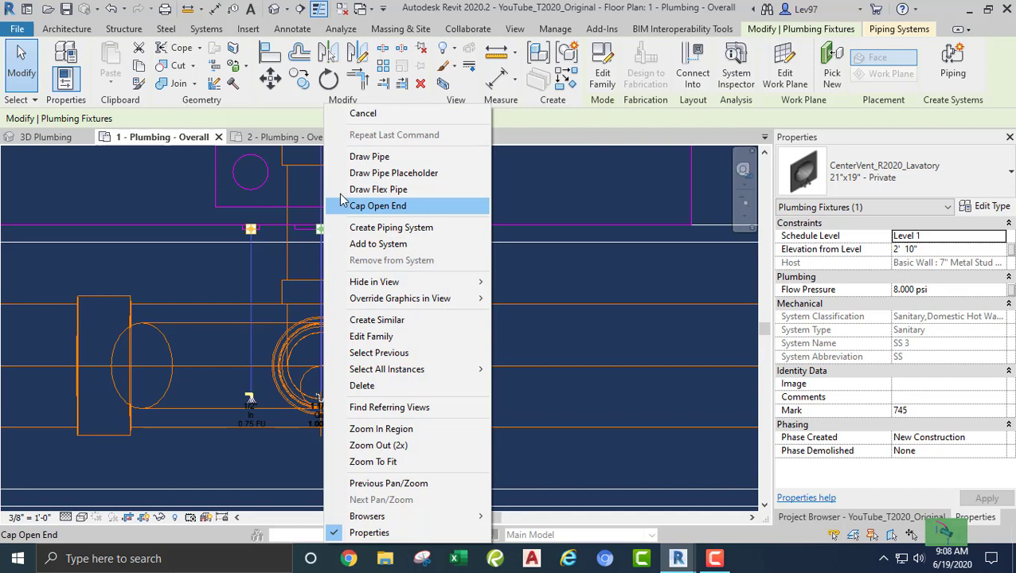
click(354, 158)
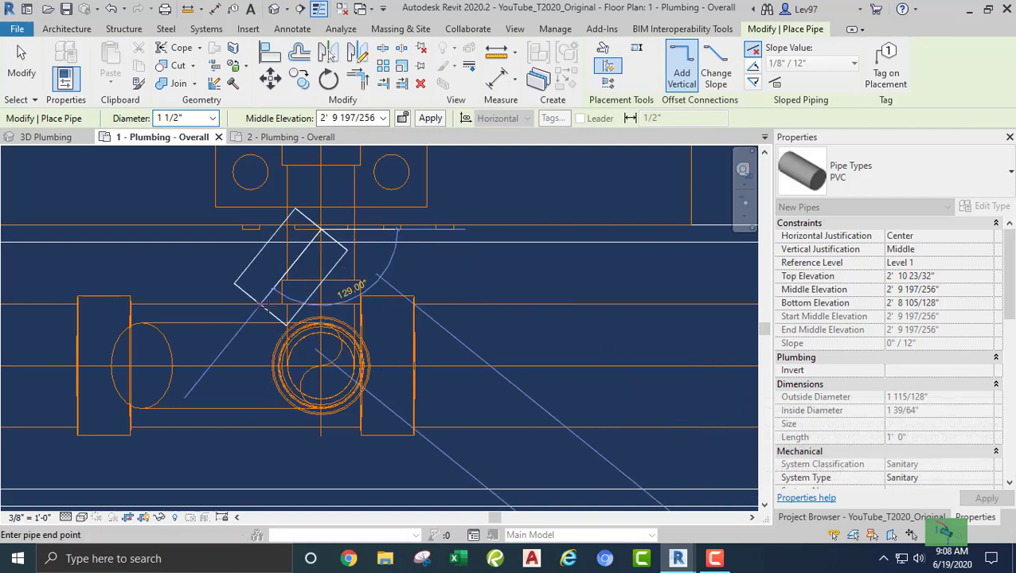
scroll(323, 344, up, 1)
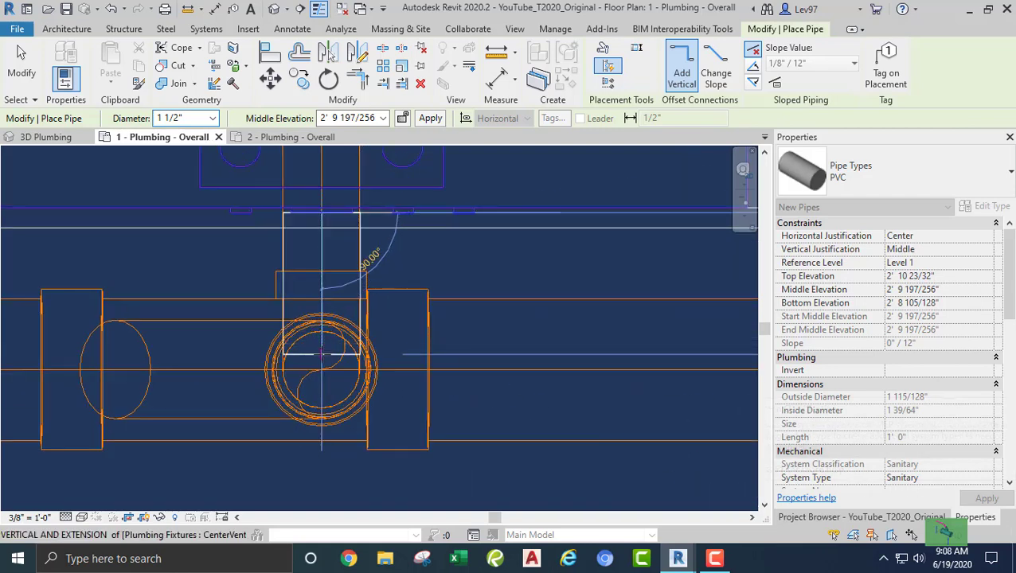
click(322, 354)
key(Escape)
key(Escape)
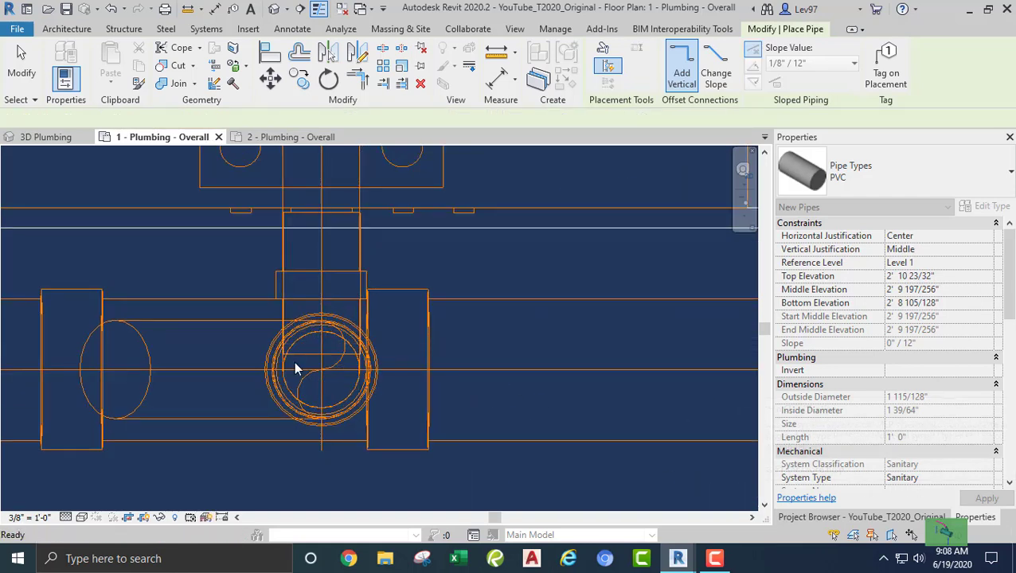
Change the system type of the short pipe behind the first lavatory to Vent_PVC
click(301, 362)
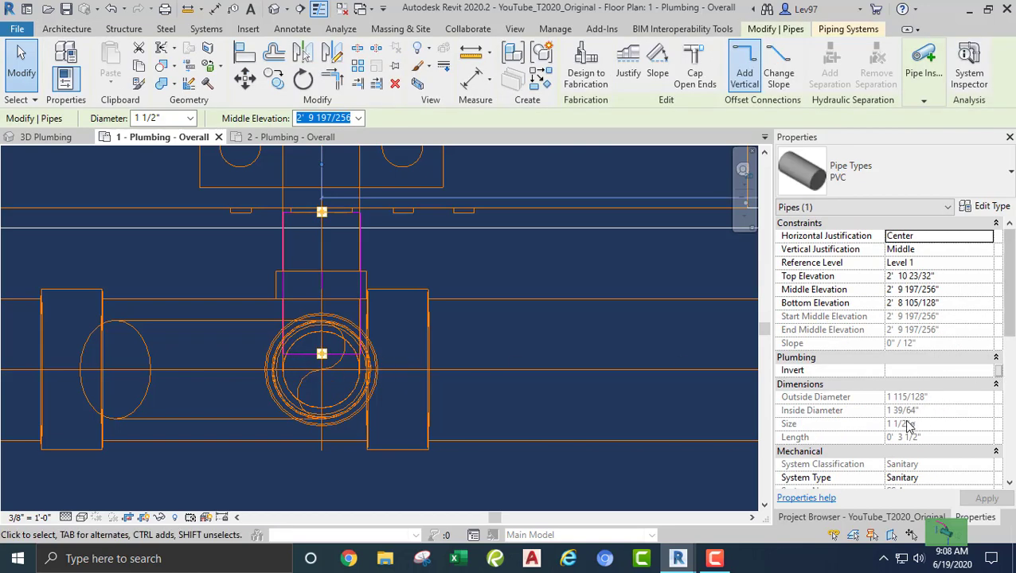
scroll(908, 426, down, 3)
click(971, 372)
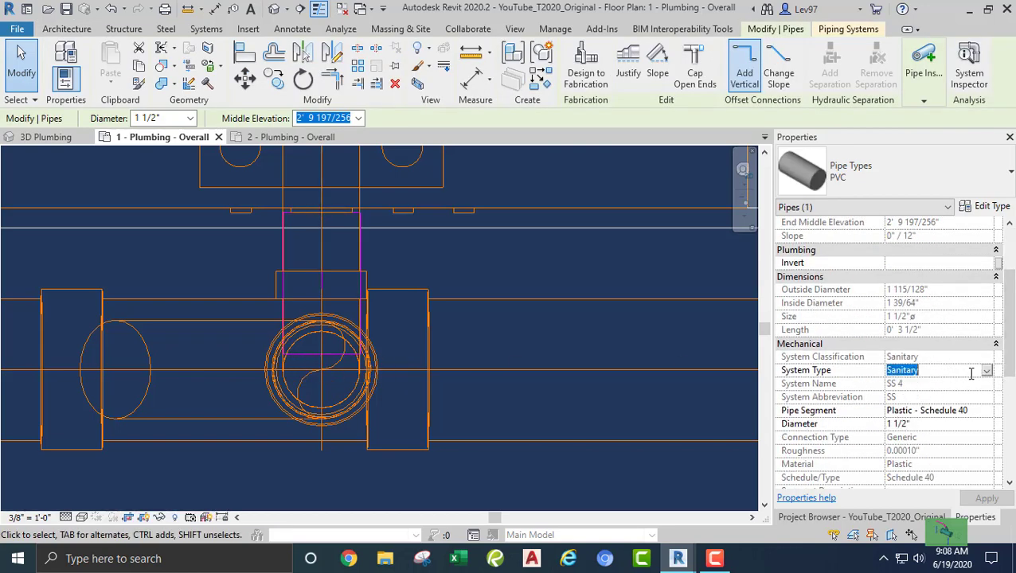
click(987, 373)
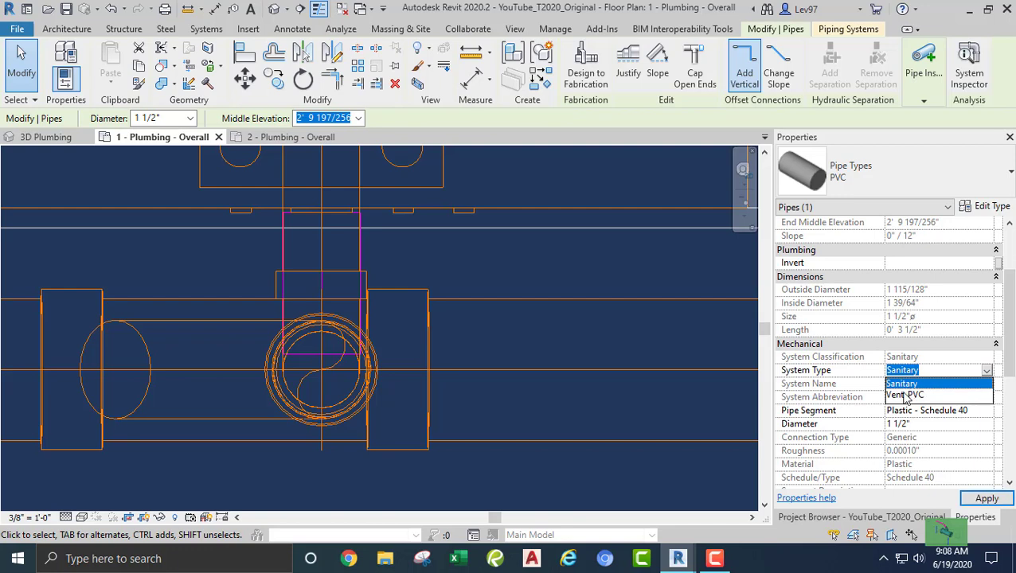
click(905, 395)
click(477, 313)
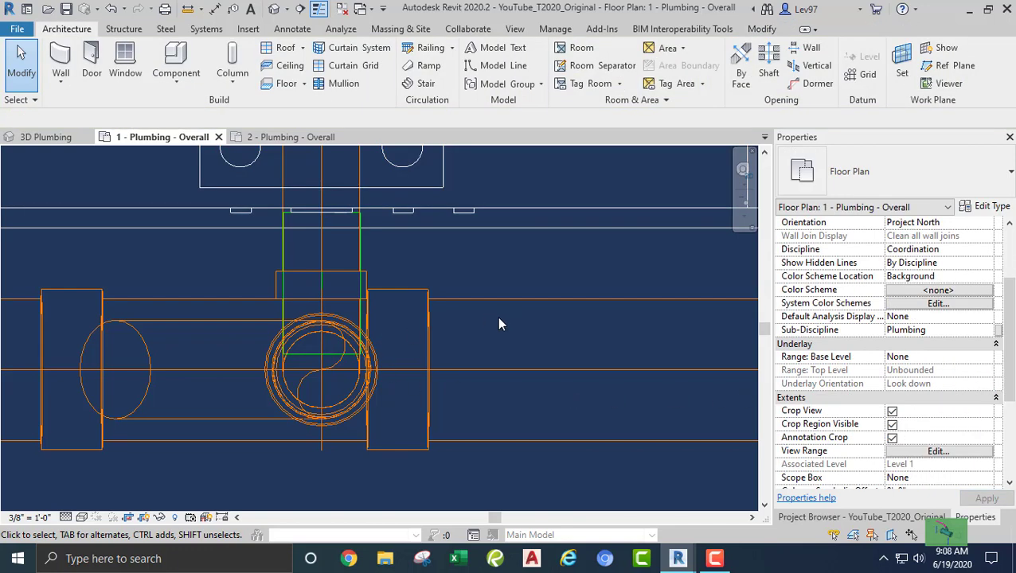
Start a 1 1/2" vent pipe from the open end of the short pipe behind the first lavatory and set its middle elevation to 11' 0"
scroll(489, 315, down, 2)
middle_drag(485, 334, 485, 359)
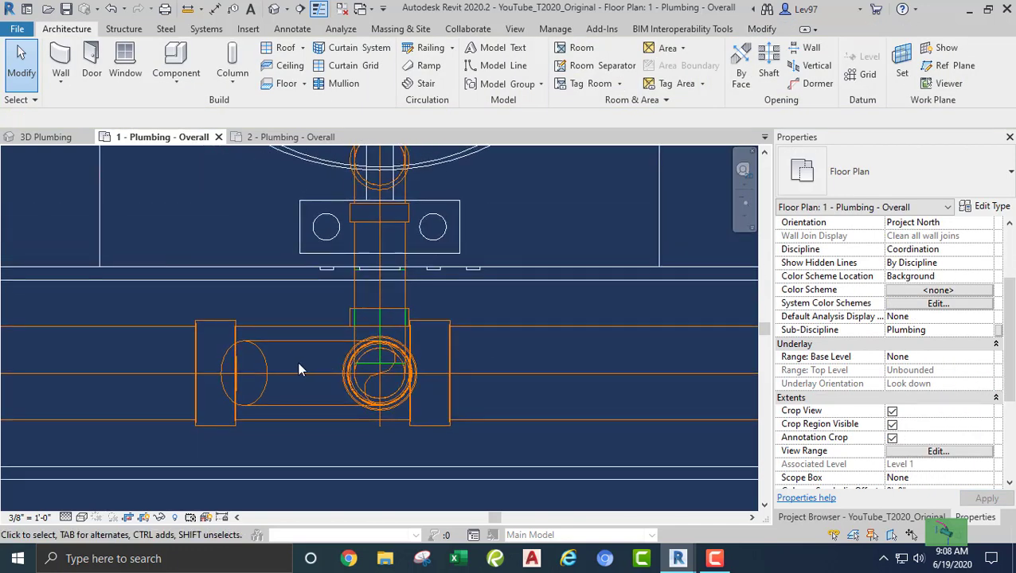
scroll(298, 369, up, 1)
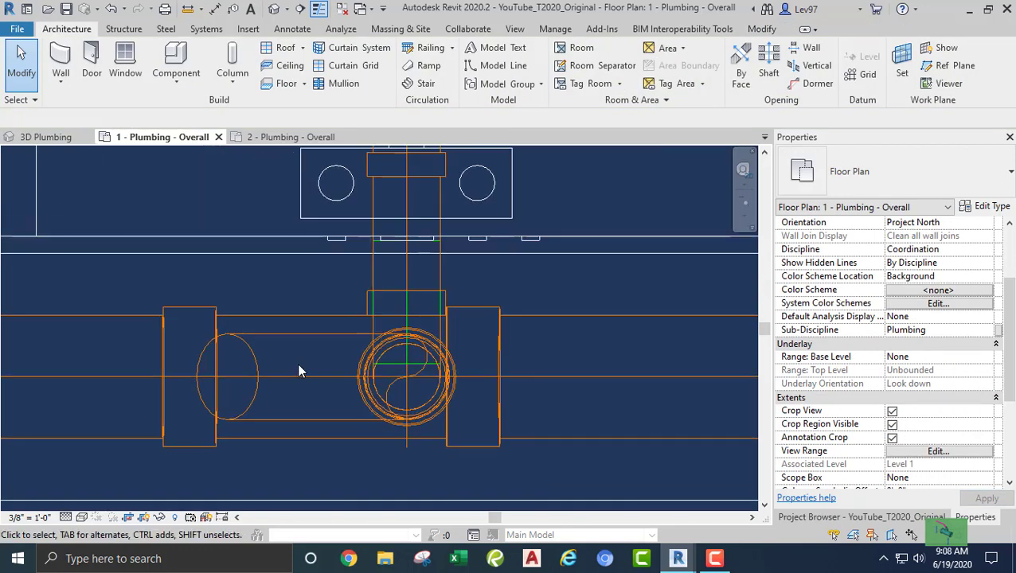
click(389, 368)
right_click(405, 364)
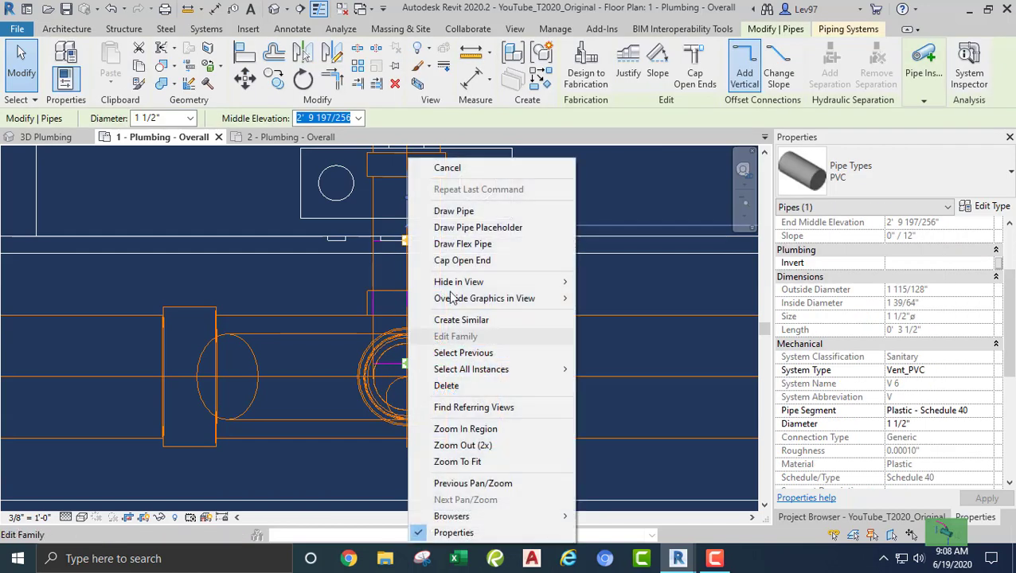
click(454, 211)
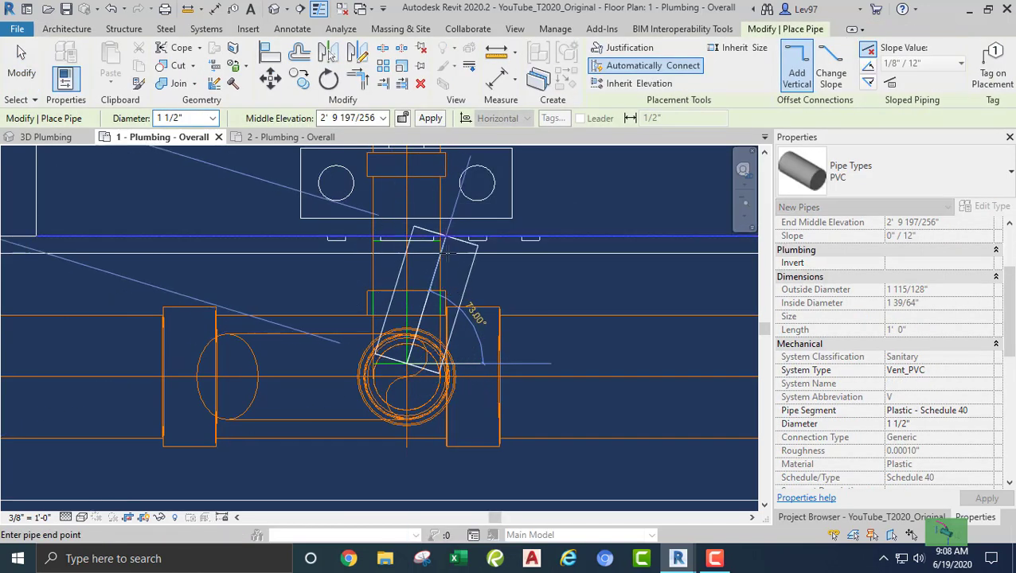
scroll(453, 296, down, 12)
middle_drag(529, 311, 332, 274)
scroll(468, 290, up, 1)
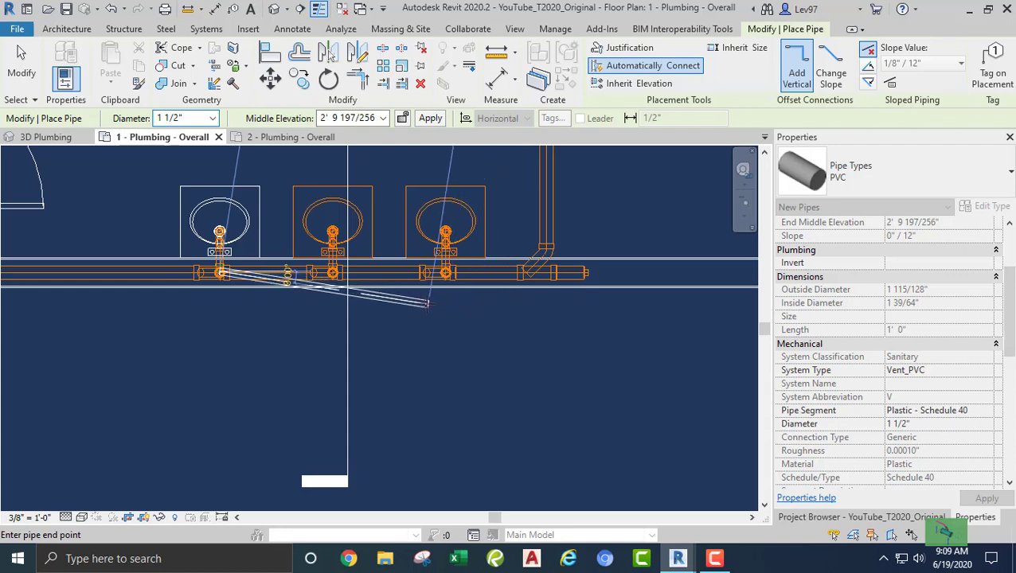
scroll(161, 310, up, 4)
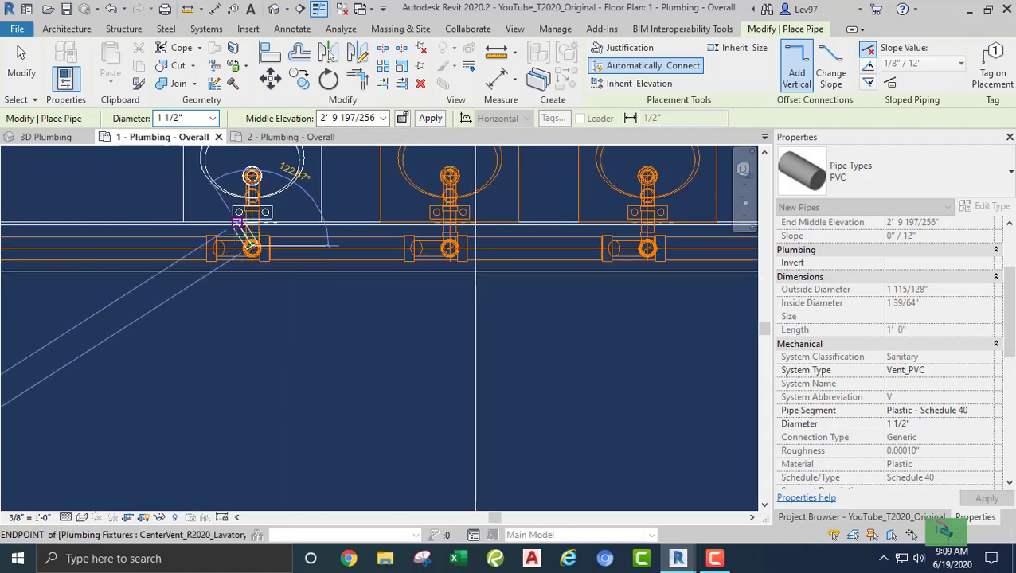
middle_drag(236, 254, 231, 329)
scroll(246, 324, down, 5)
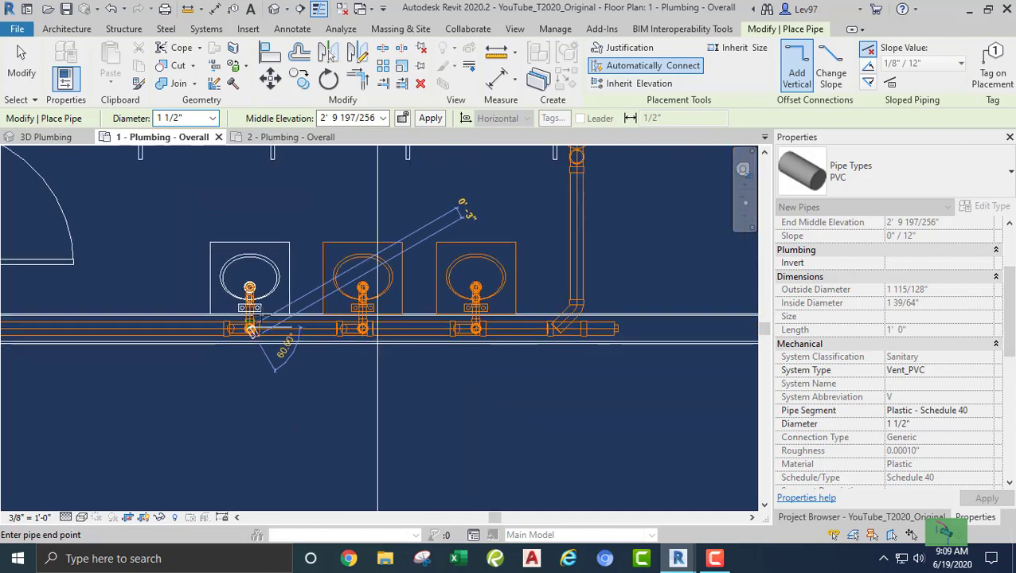
middle_drag(279, 391, 259, 347)
scroll(296, 416, up, 3)
scroll(303, 386, up, 2)
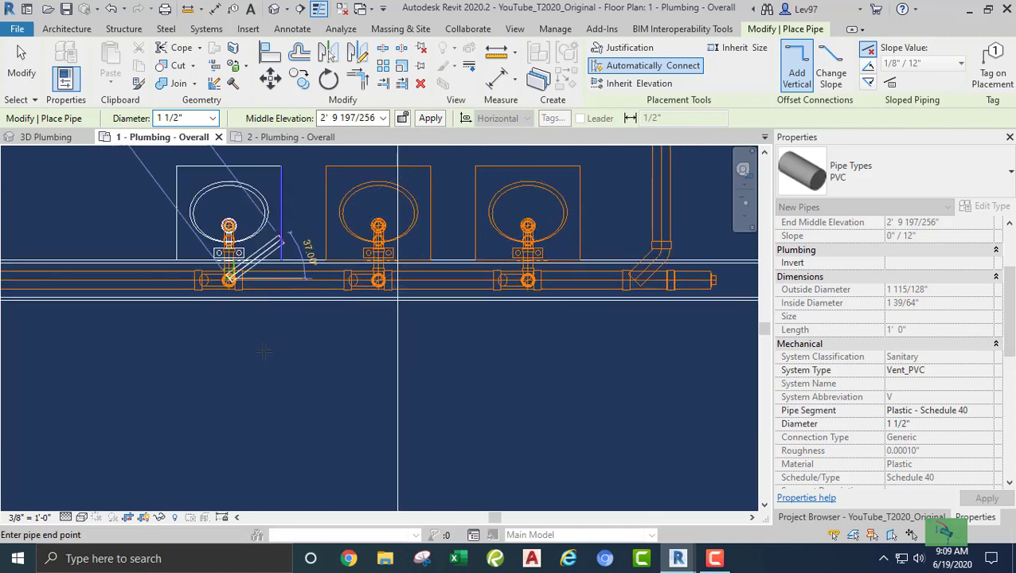
middle_drag(302, 265, 261, 370)
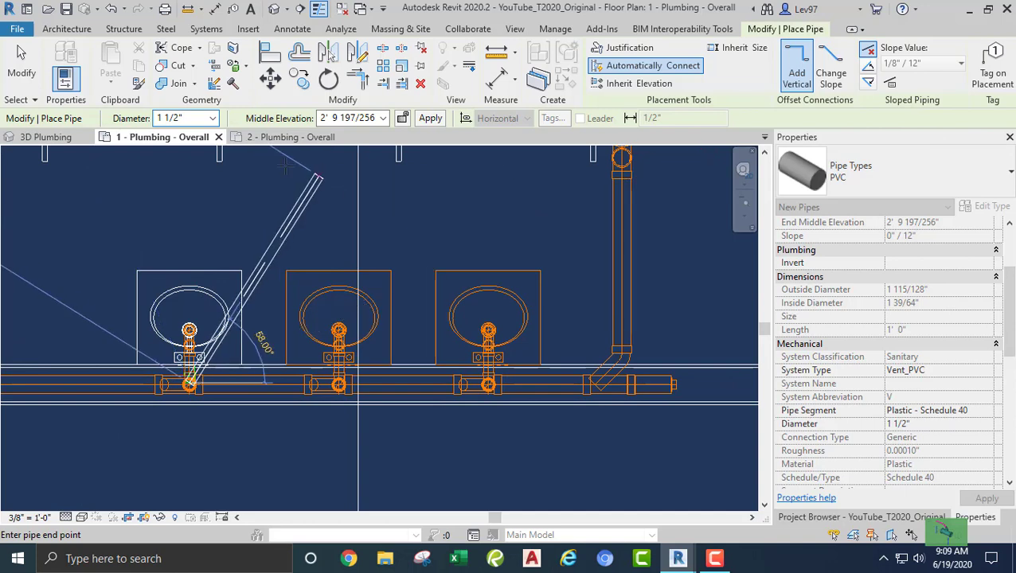
click(355, 119)
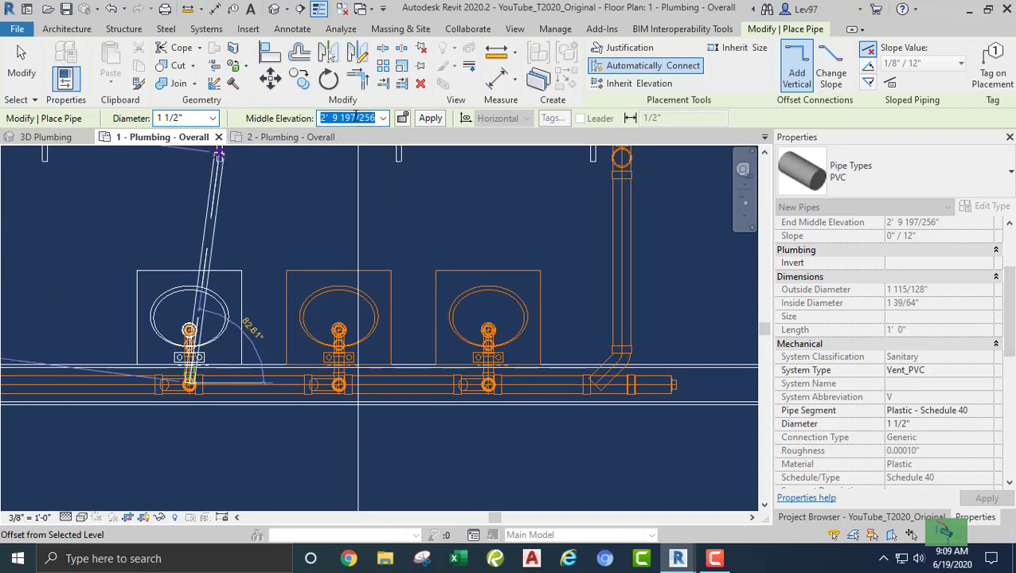
text(11)
key(Return)
Route the vent pipe out of the wall at 45 degrees and continue it parallel to the wall past the third lavatory and waste branch
scroll(274, 356, down, 2)
middle_drag(236, 387, 242, 258)
click(226, 242)
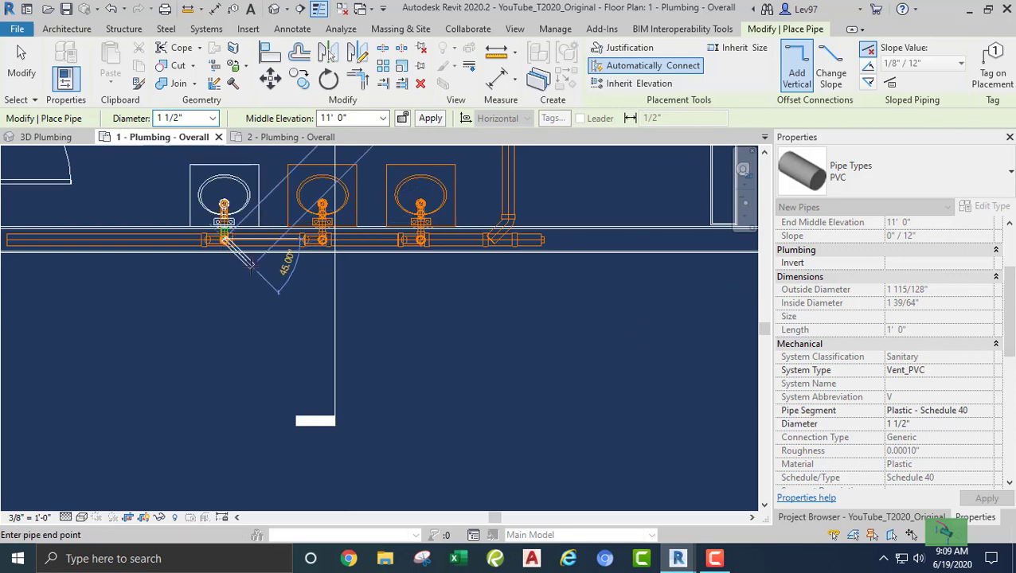
click(251, 267)
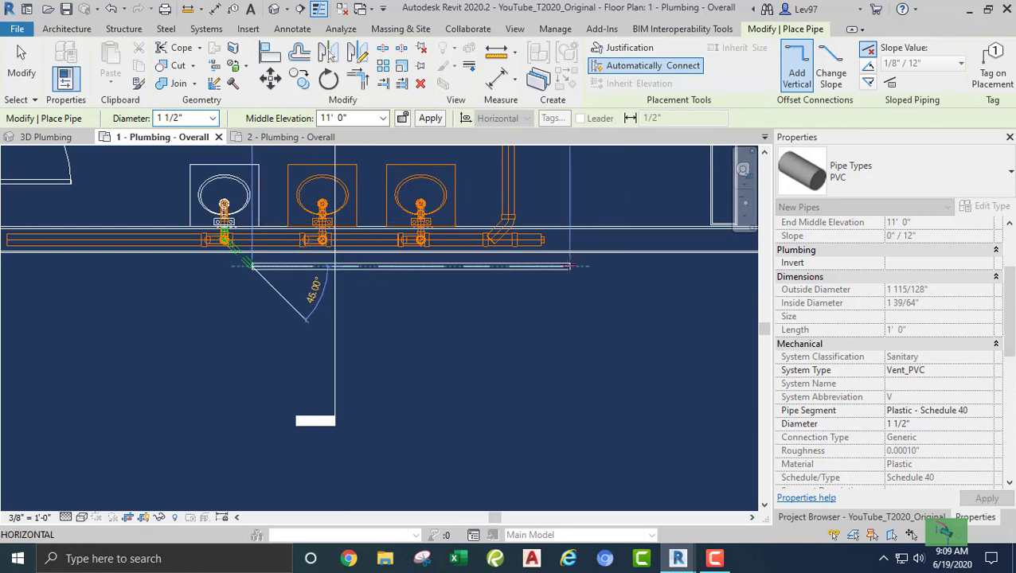
click(569, 266)
key(Escape)
key(Escape)
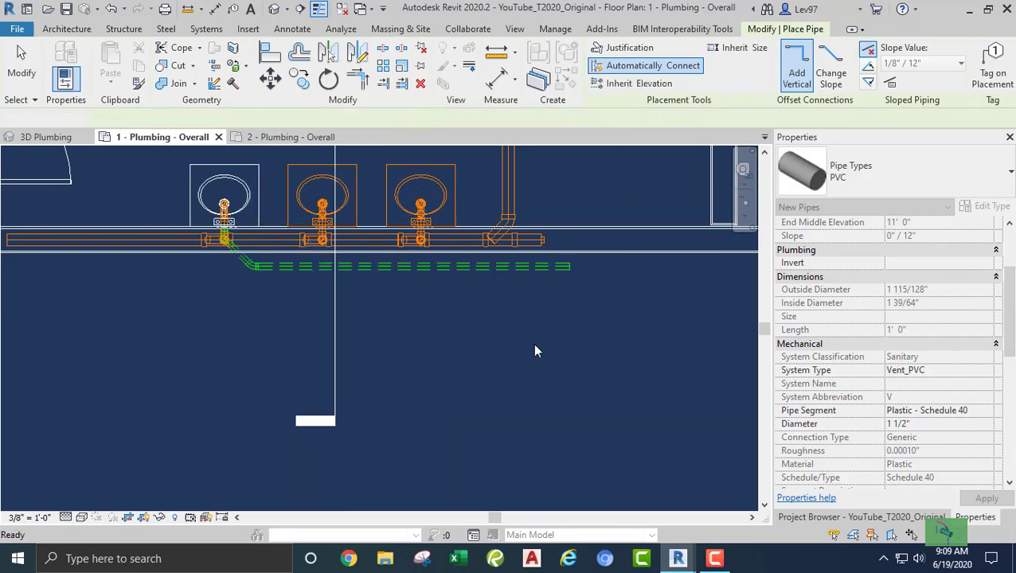
Examine the new vent run relative to the second lavatory, the men's room walls and the neighbouring waste pipes
middle_drag(343, 253, 443, 379)
scroll(424, 335, up, 4)
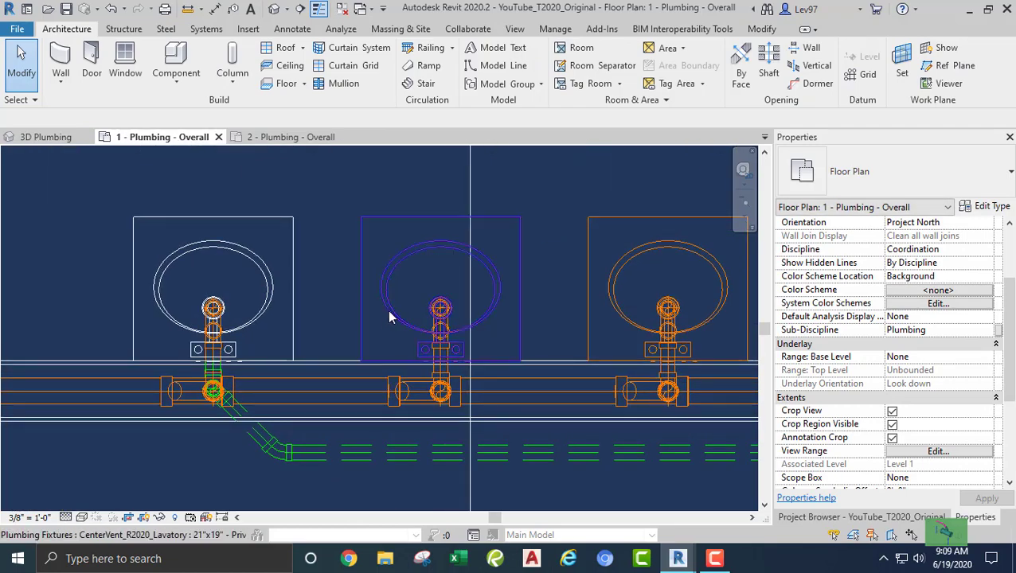
click(385, 345)
scroll(386, 350, down, 5)
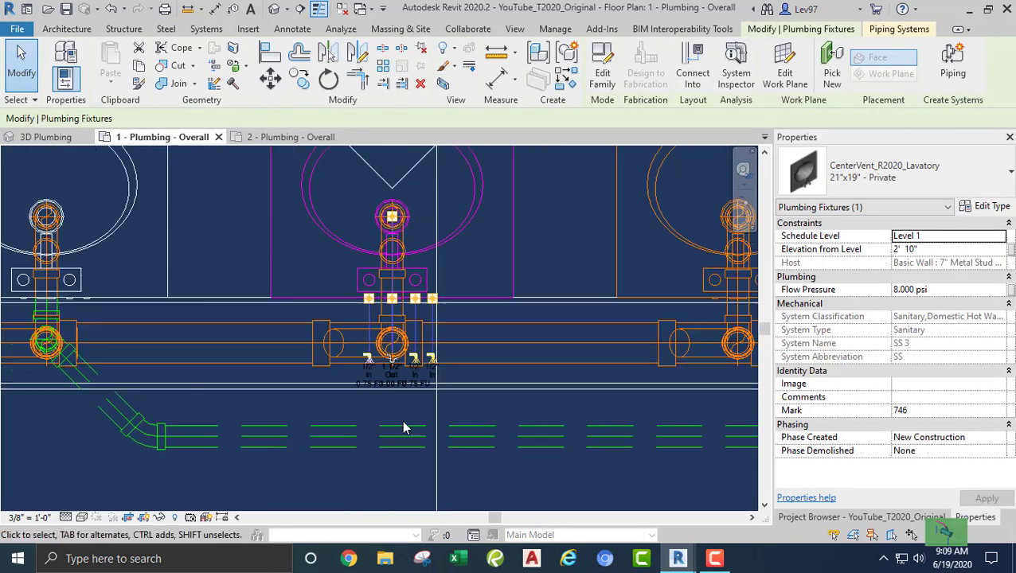
scroll(415, 388, down, 1)
scroll(450, 362, up, 2)
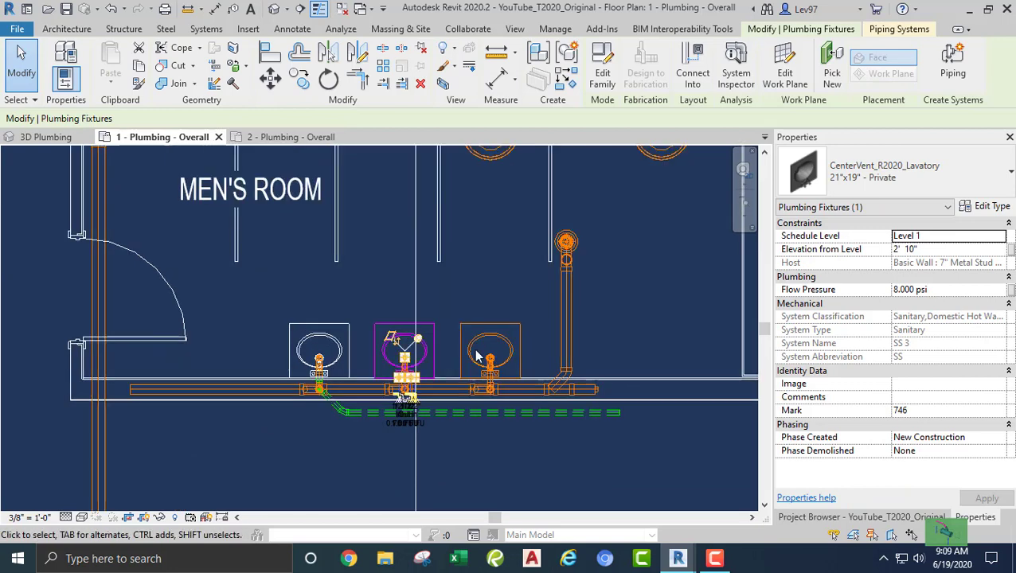
scroll(448, 318, down, 4)
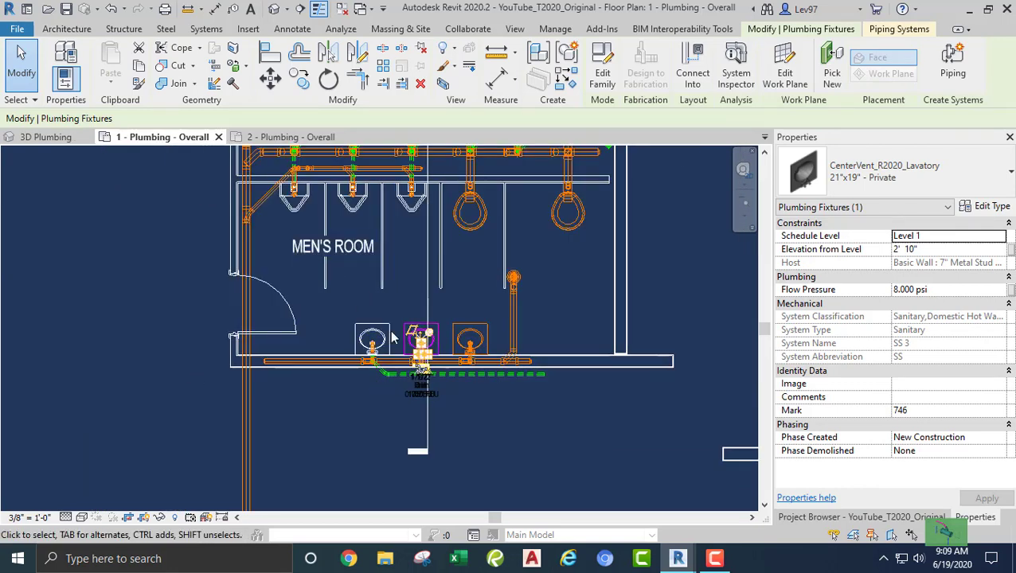
scroll(379, 335, up, 3)
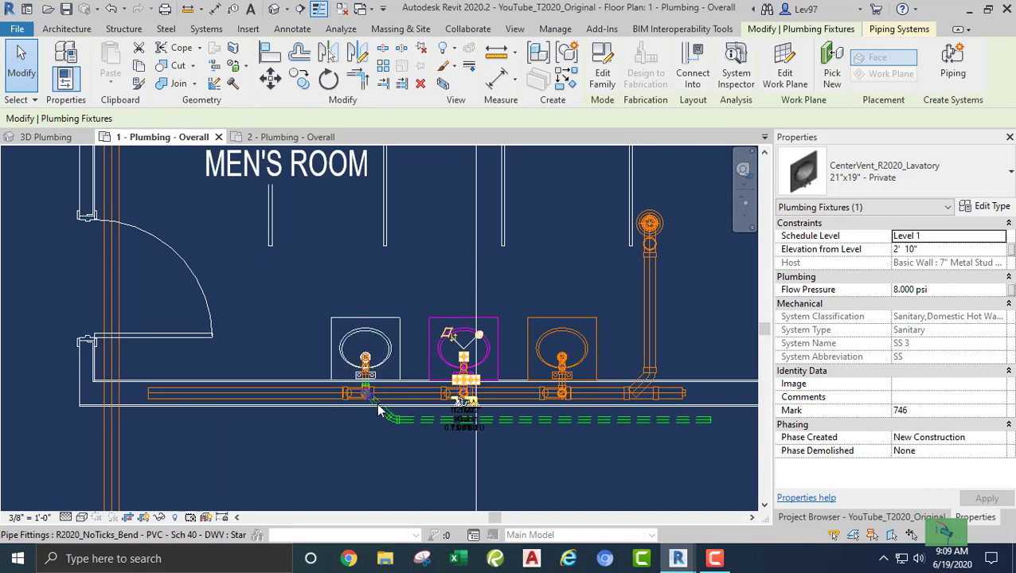
scroll(379, 407, down, 3)
middle_drag(427, 460, 428, 224)
middle_drag(432, 287, 378, 420)
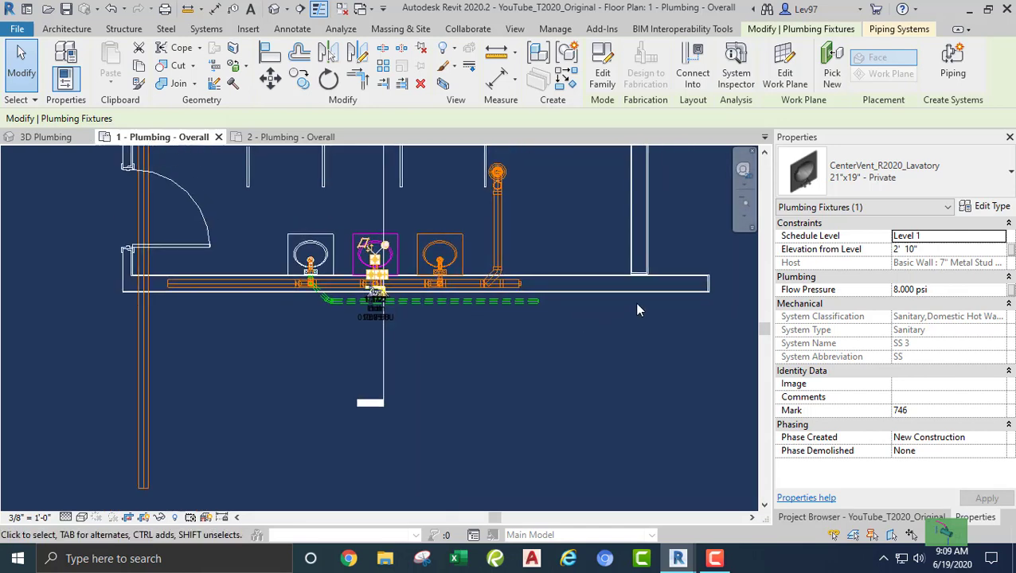
middle_drag(598, 320, 356, 324)
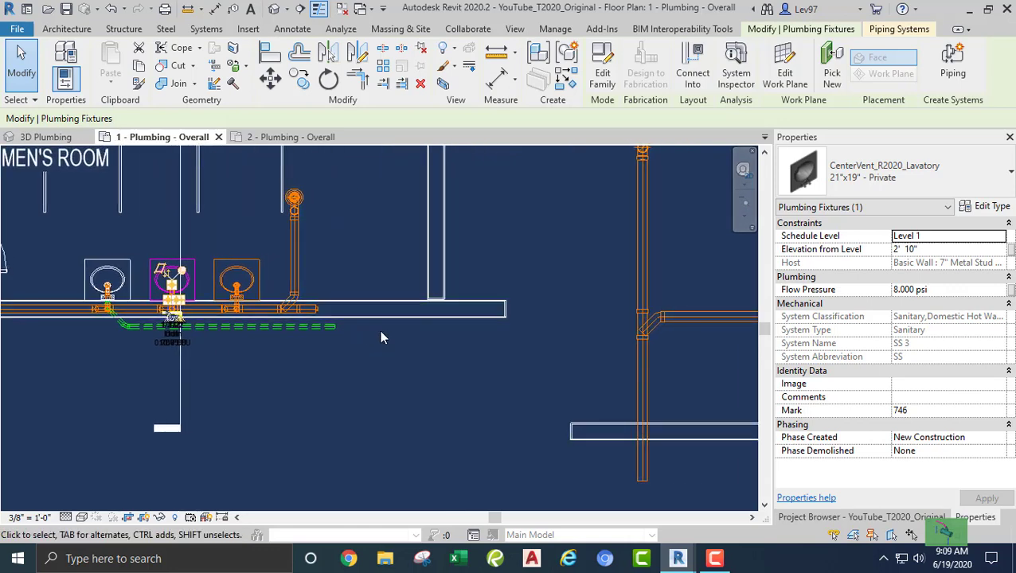
middle_drag(396, 353, 537, 399)
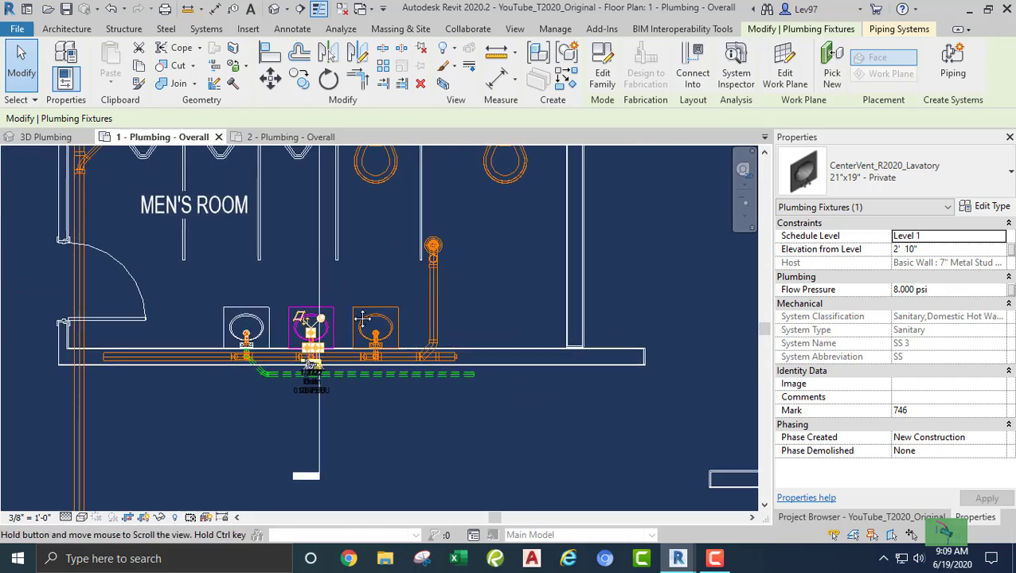
middle_drag(205, 228, 276, 312)
middle_drag(516, 373, 551, 291)
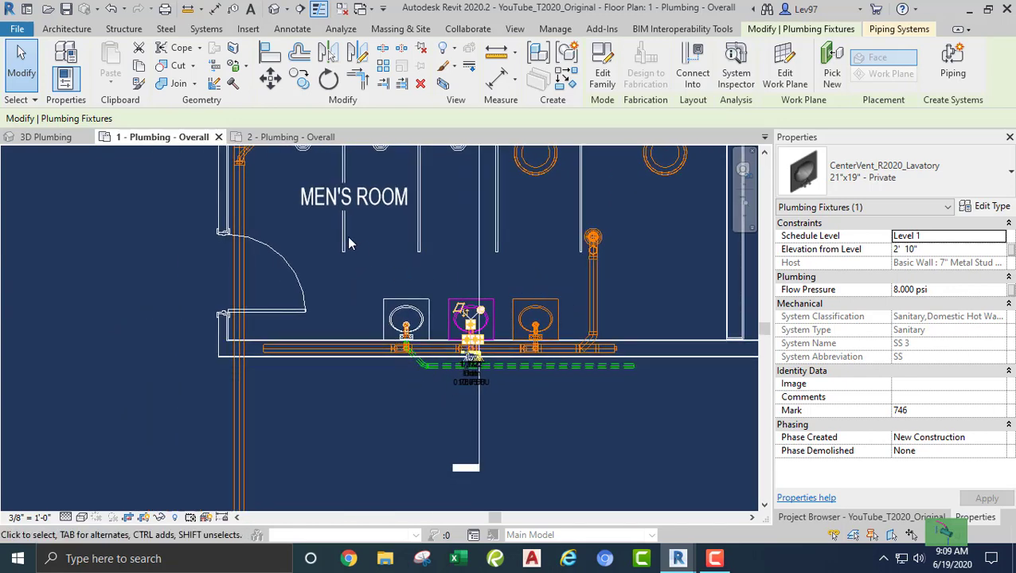
middle_drag(342, 253, 324, 289)
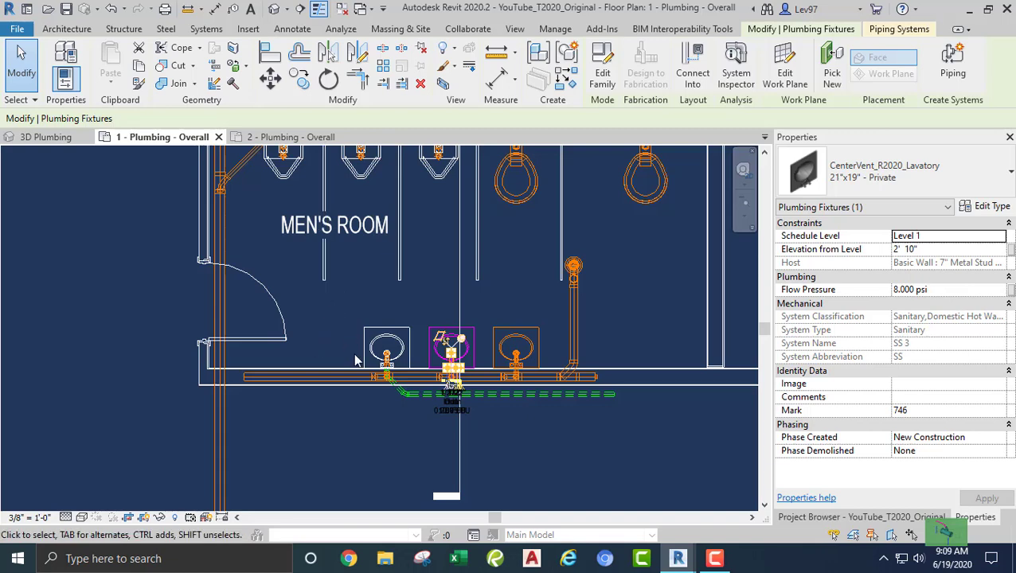
scroll(335, 310, up, 2)
middle_drag(448, 413, 243, 292)
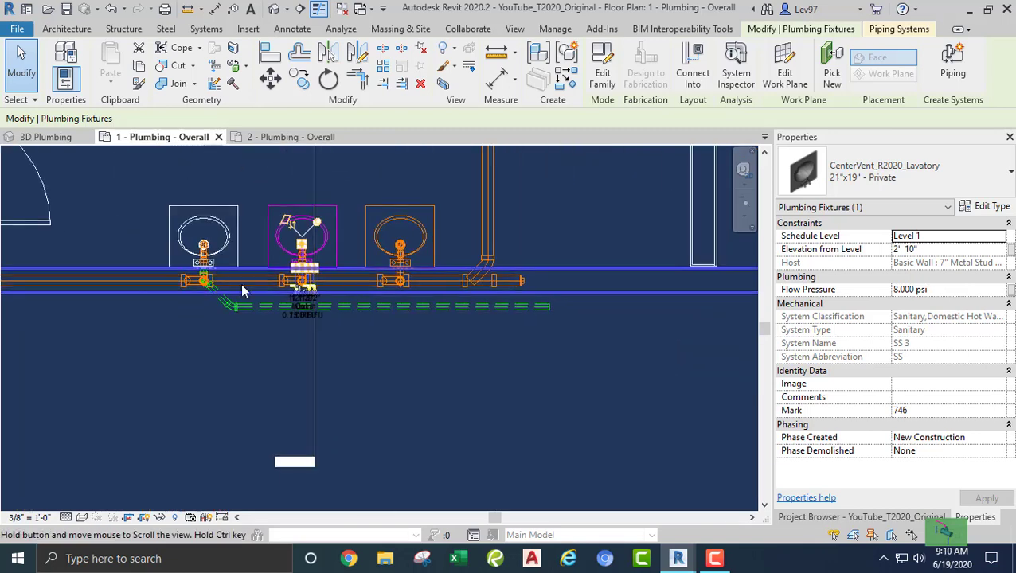
scroll(321, 378, up, 3)
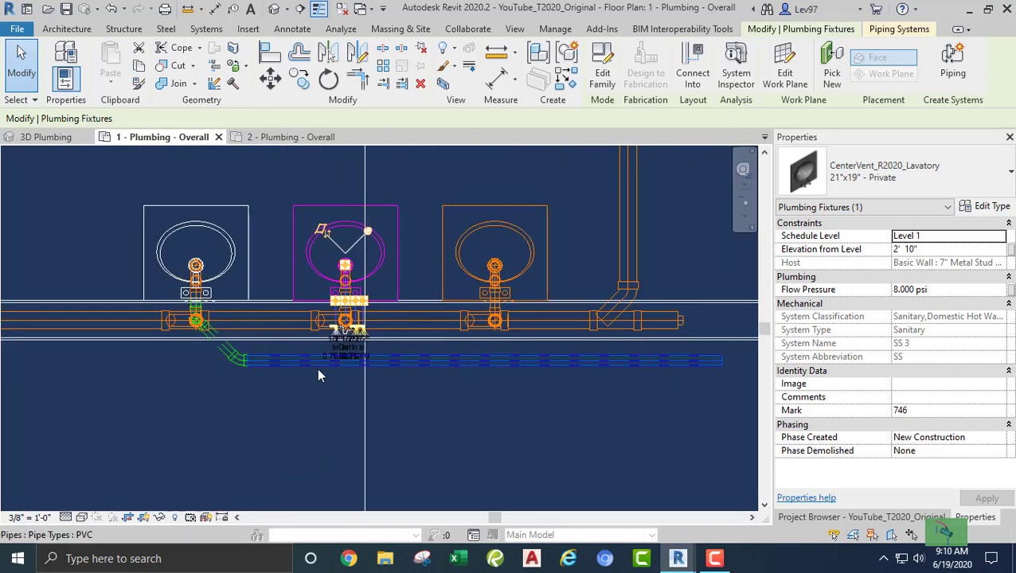
Move the long vent run slightly farther away from the lavatory wall
click(318, 370)
drag(317, 371, 313, 392)
key(Escape)
scroll(340, 410, down, 3)
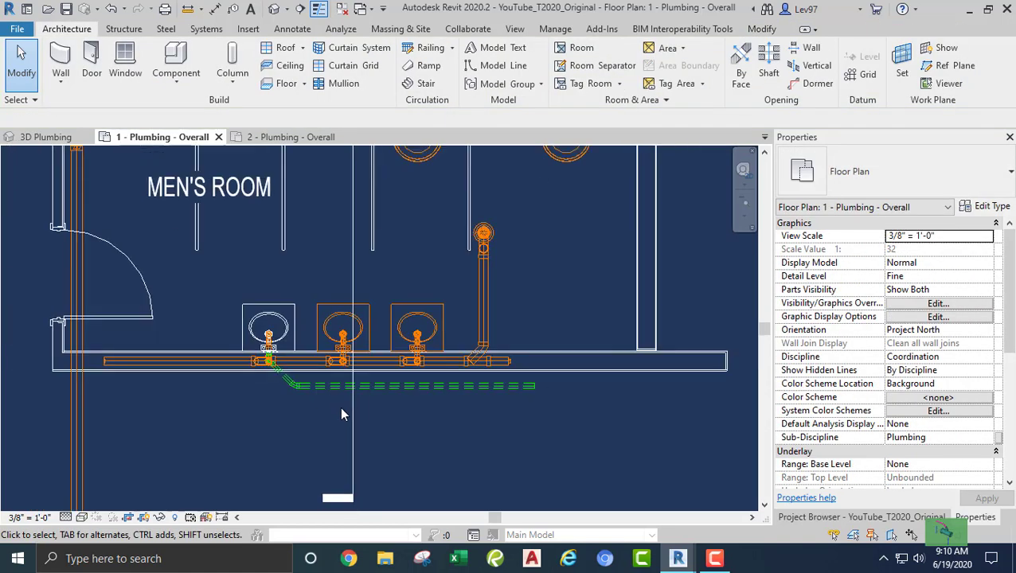
Try extending the 7" metal stud wall opposite the lavatories to 96' 3" so it passes the first lavatory, and undo the extension
scroll(341, 412, down, 1)
middle_drag(484, 481, 303, 407)
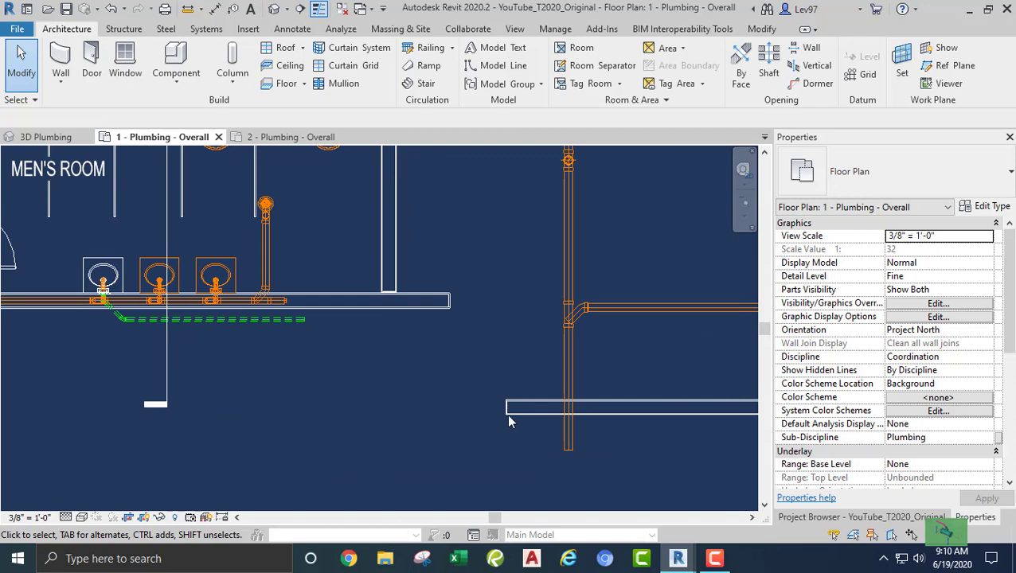
click(509, 412)
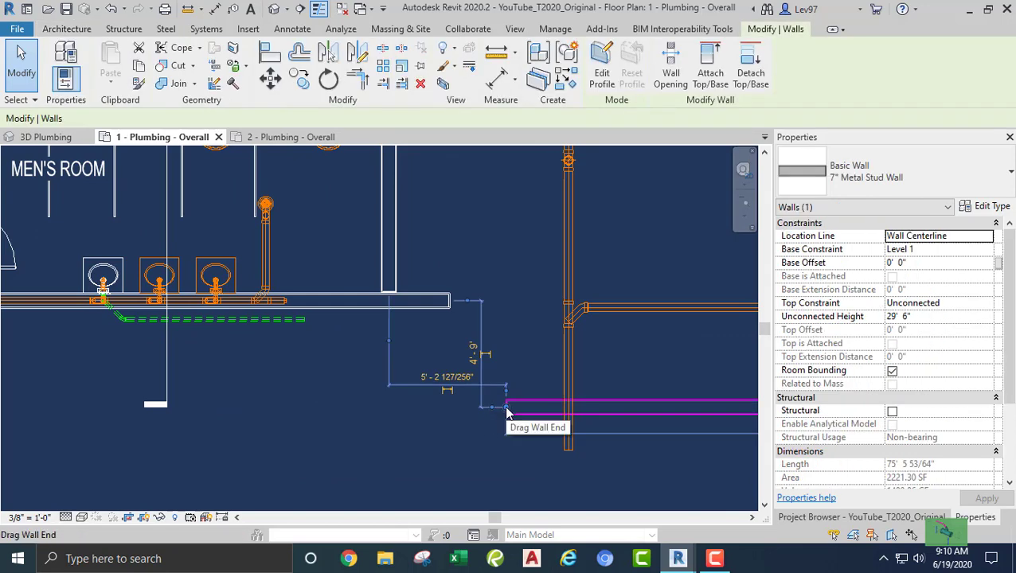
drag(506, 413, 52, 412)
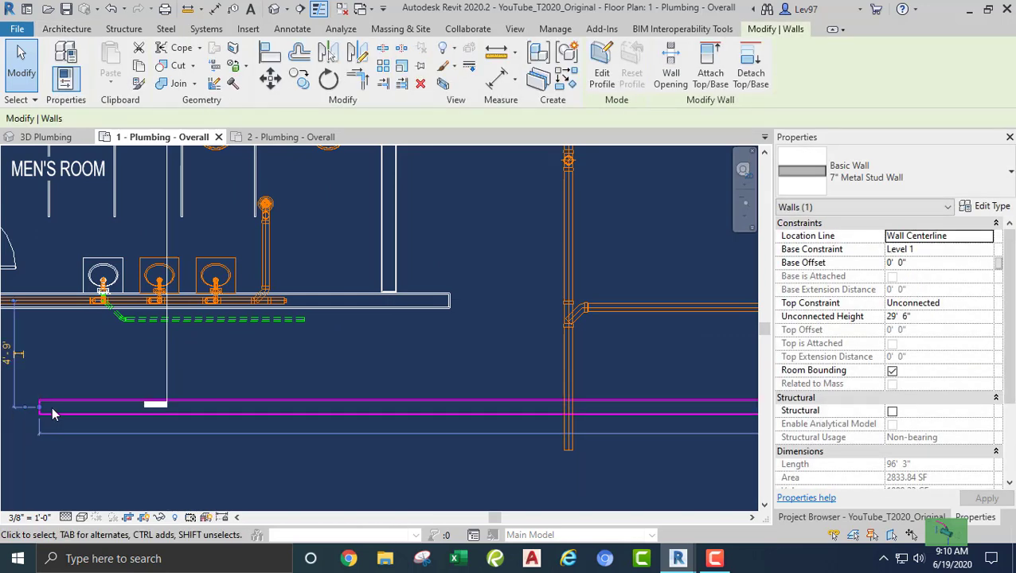
click(70, 364)
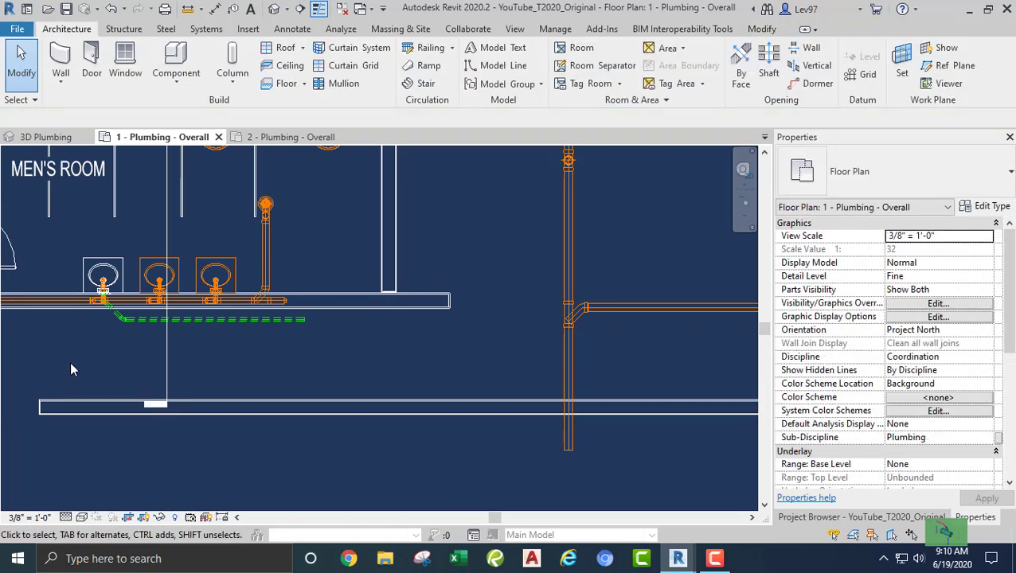
click(112, 9)
Draw a 1 1/2" Vent_PVC pipe from the second lavatory's sanitary connector straight into the wall
scroll(316, 352, up, 5)
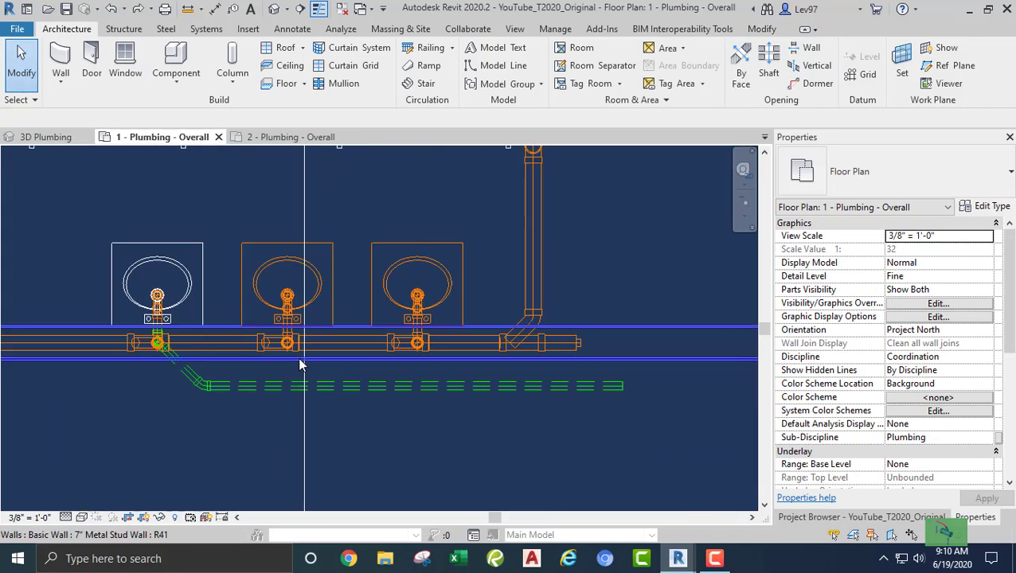
click(212, 275)
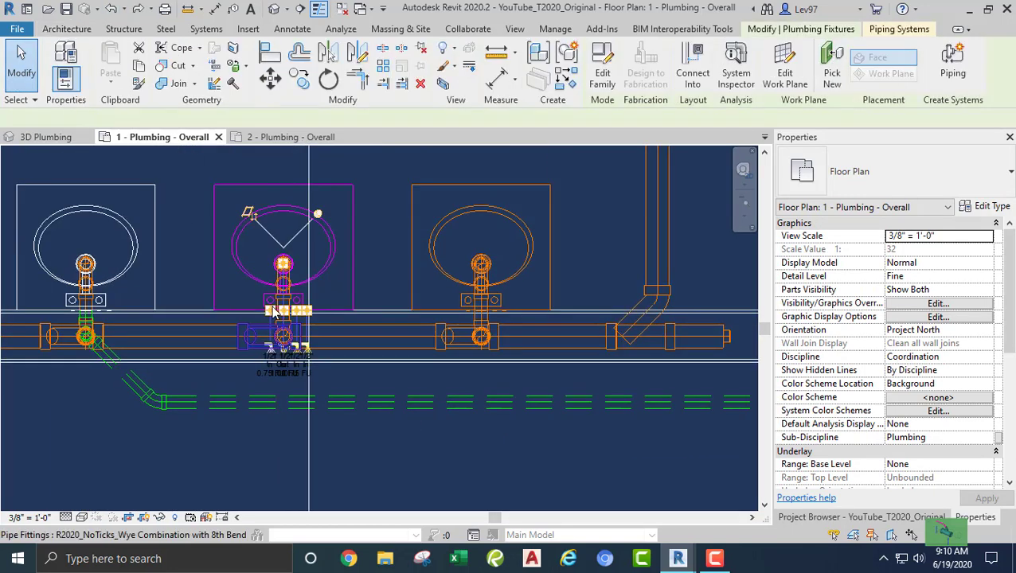
scroll(296, 302, up, 5)
right_click(298, 299)
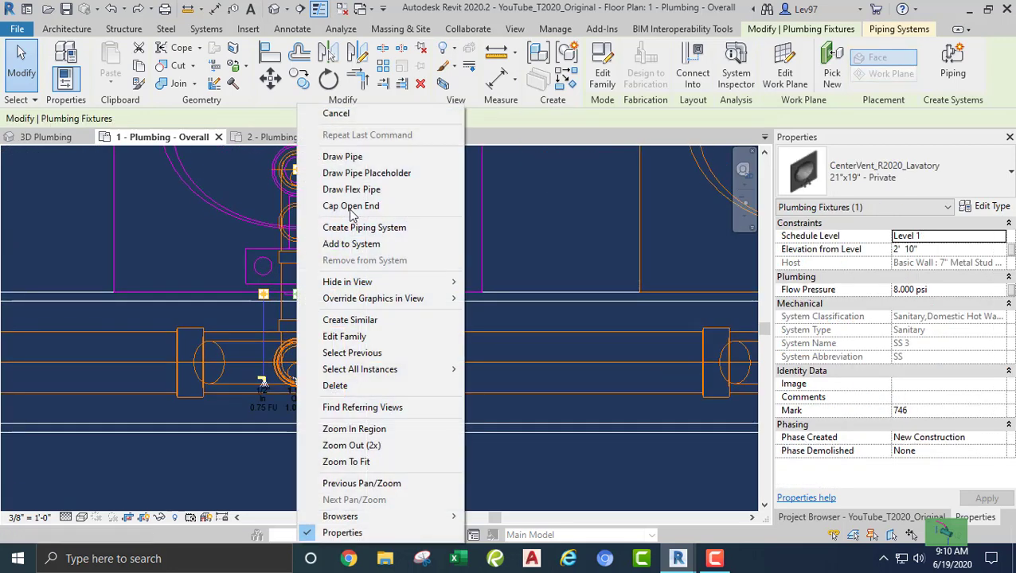
click(331, 156)
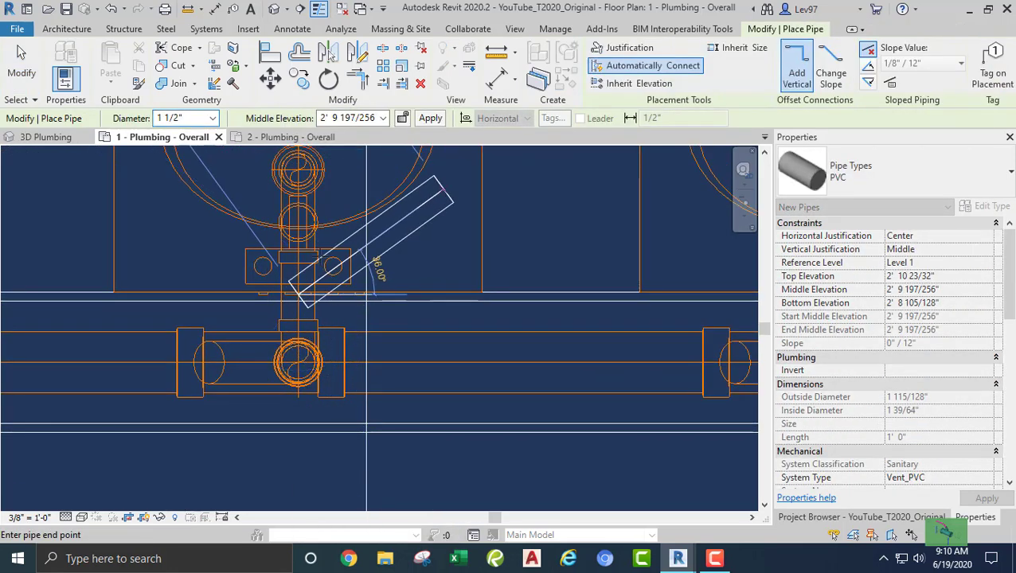
scroll(293, 350, up, 3)
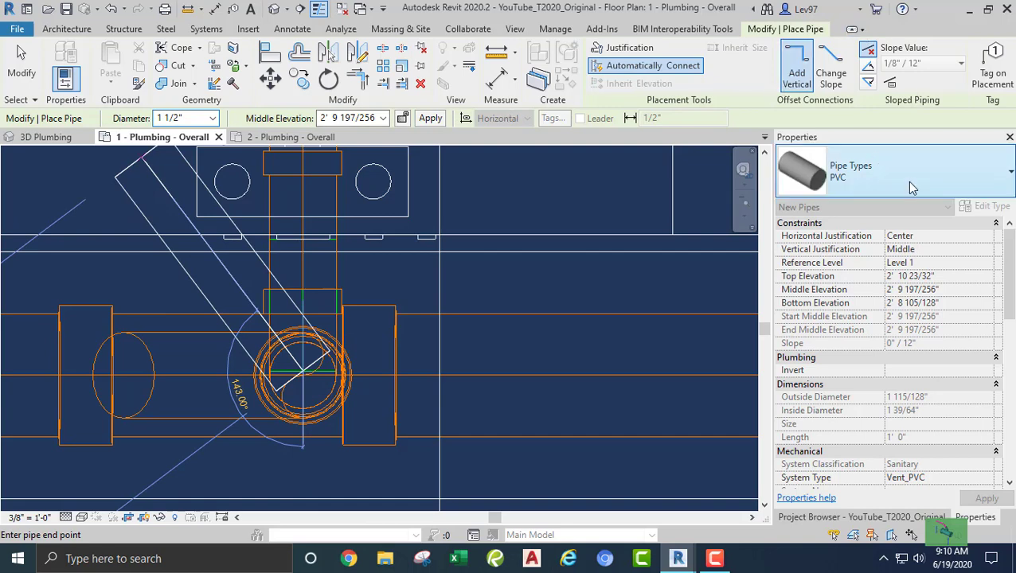
Turn the second lavatory's vent up to 11' 0" and draw a 45° branch about 5 9/16" long toward the long vent run
click(361, 117)
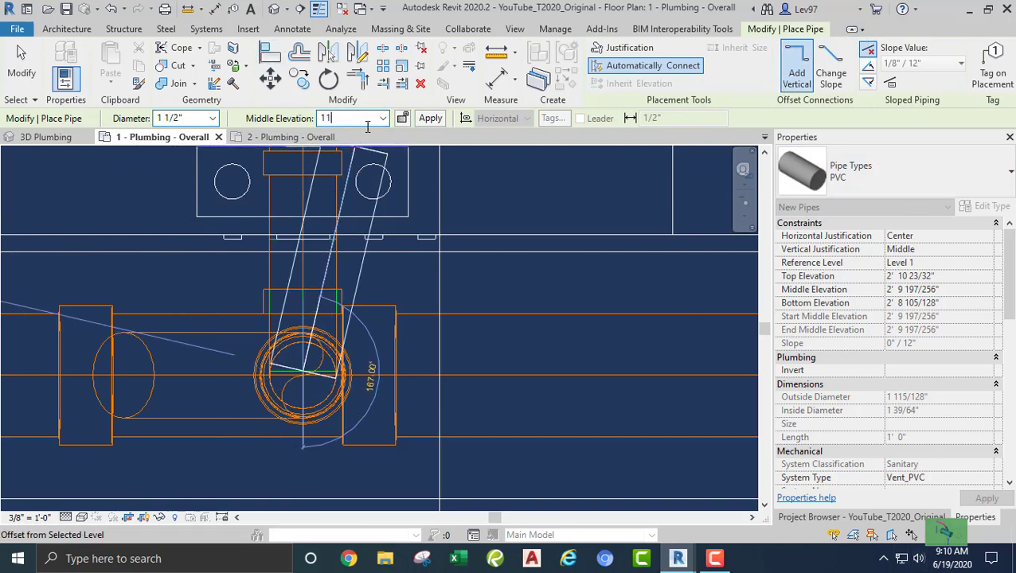
text(11)
key(Return)
scroll(390, 317, down, 3)
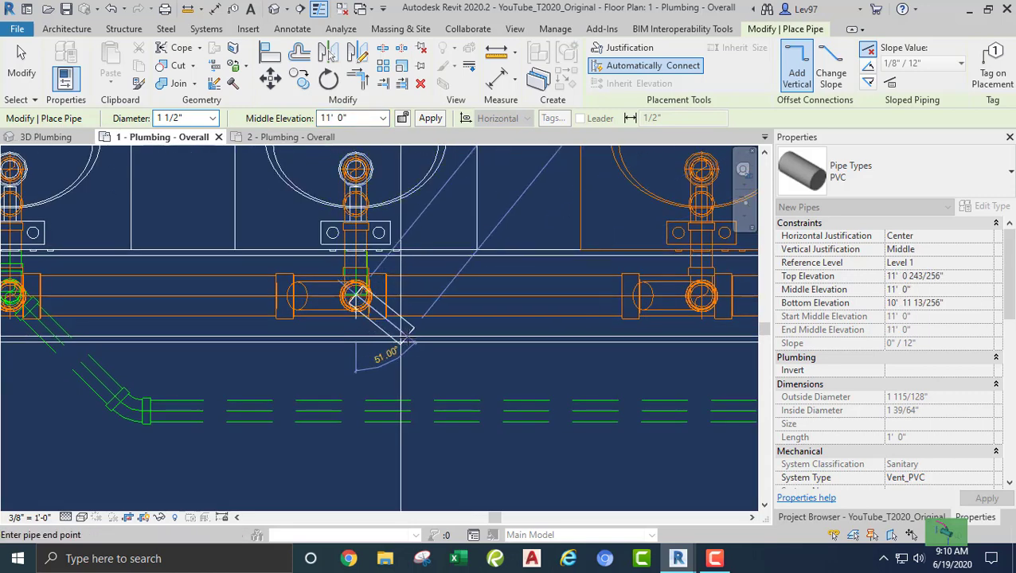
click(422, 358)
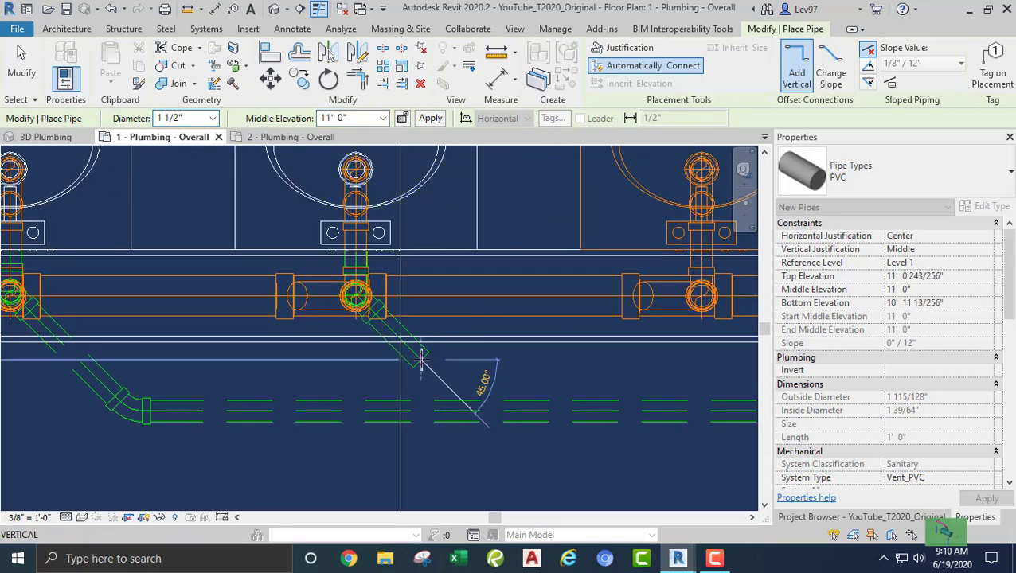
key(Escape)
key(Escape)
click(411, 365)
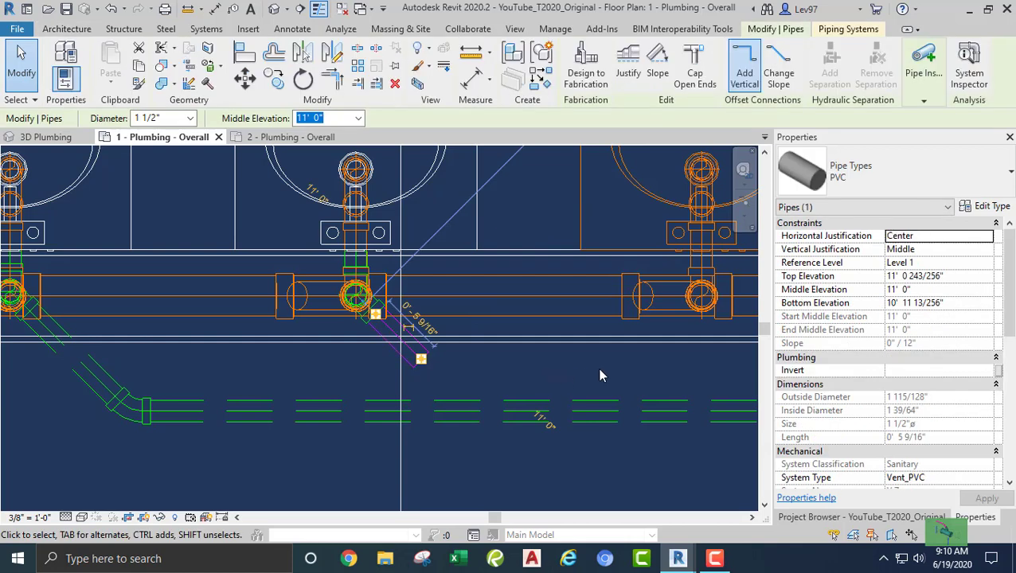
click(470, 364)
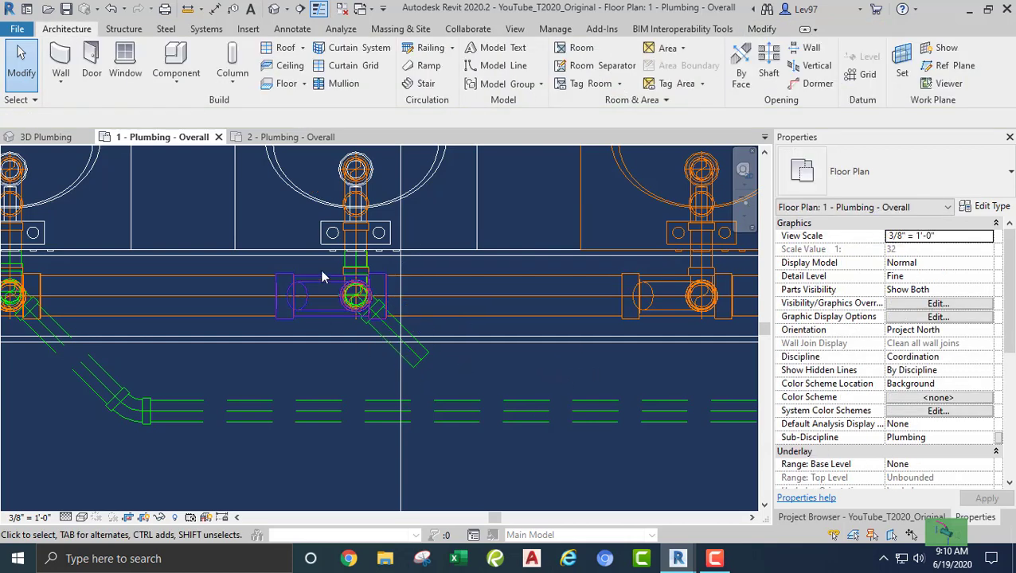
Try extending the second lavatory's 45° vent branch to the long vent run, and undo the extension
click(761, 29)
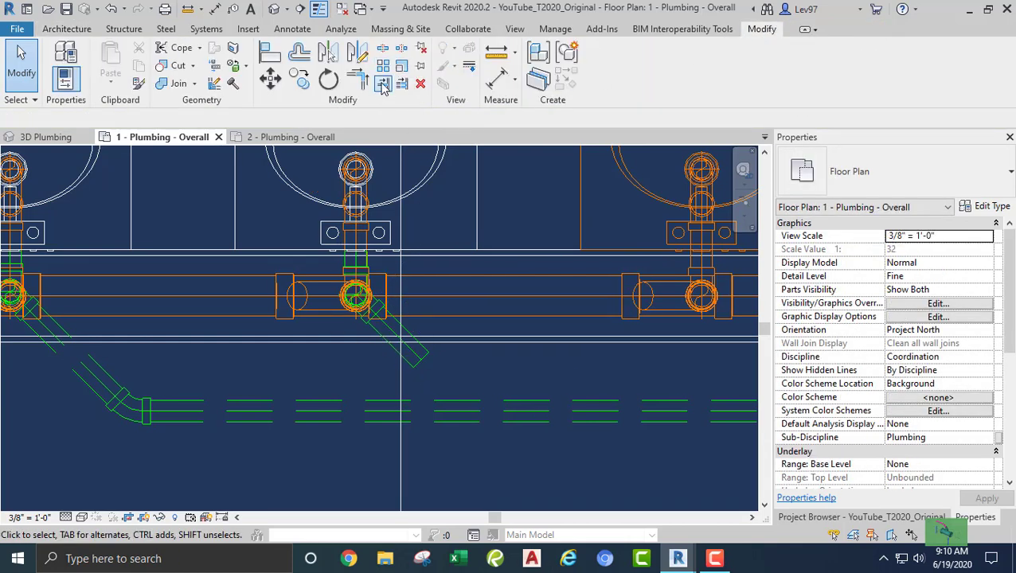
click(383, 84)
click(275, 415)
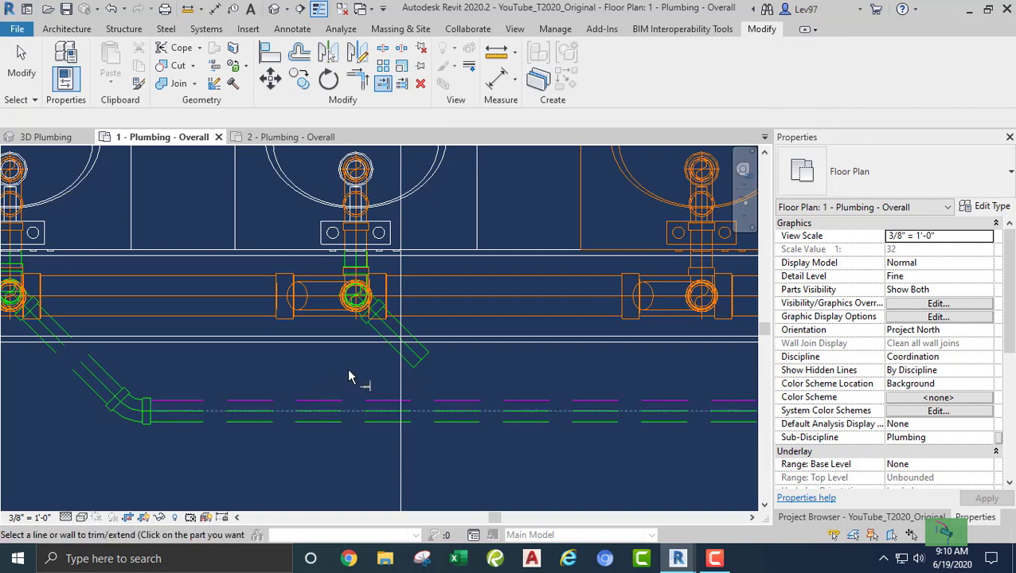
click(398, 355)
key(Escape)
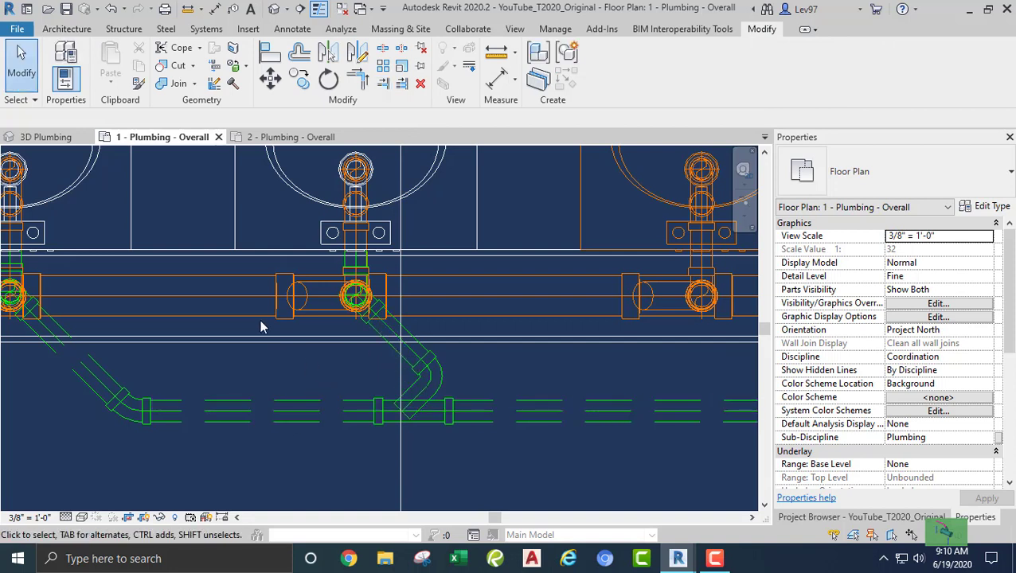
click(111, 8)
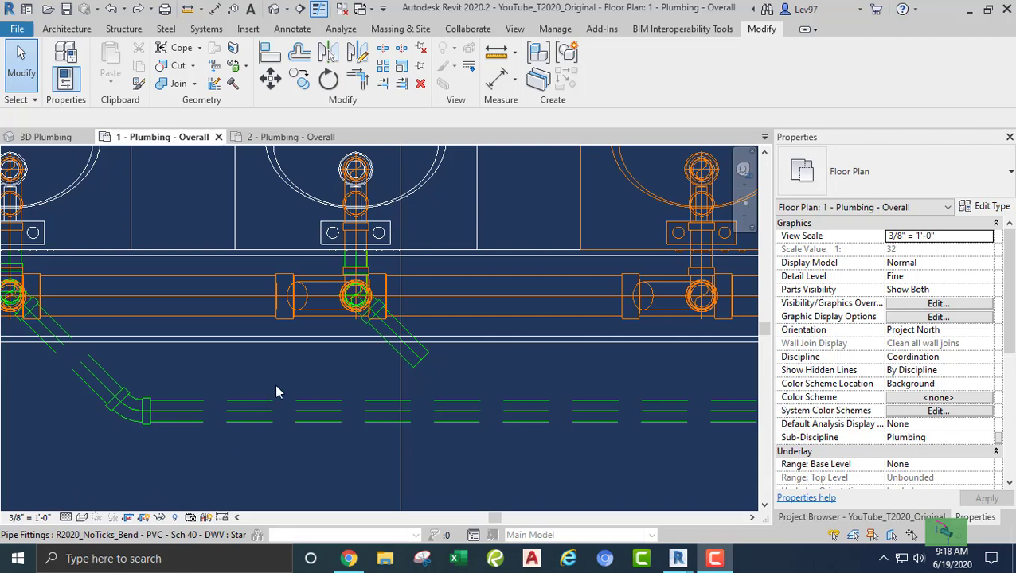
Set the PVC pipe type's junction routing preference to R2020_NoTicks_Tee Reducing Sanitary - PVC - Sch 40 - DWV: Standard
middle_drag(294, 361, 251, 363)
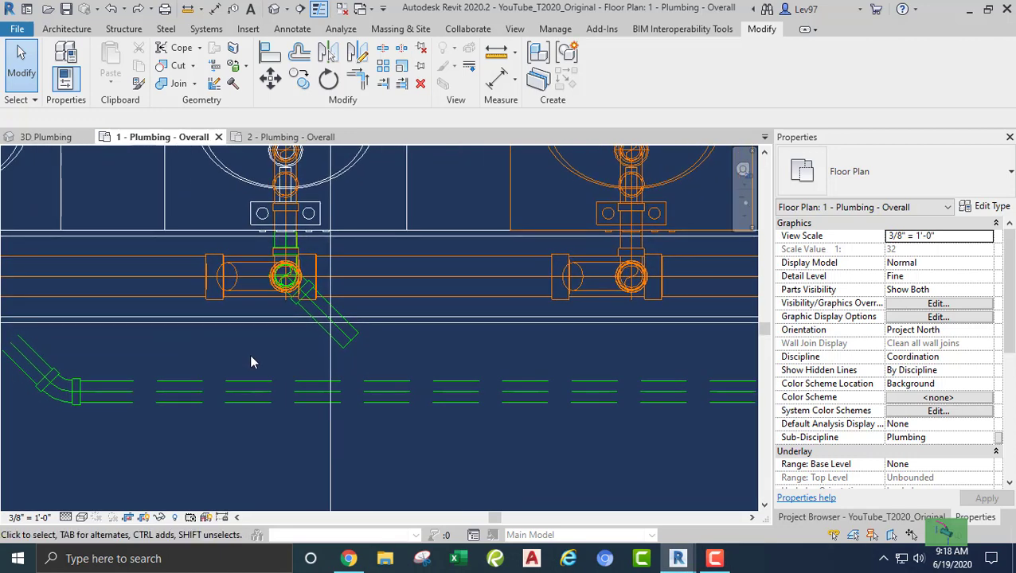
click(347, 352)
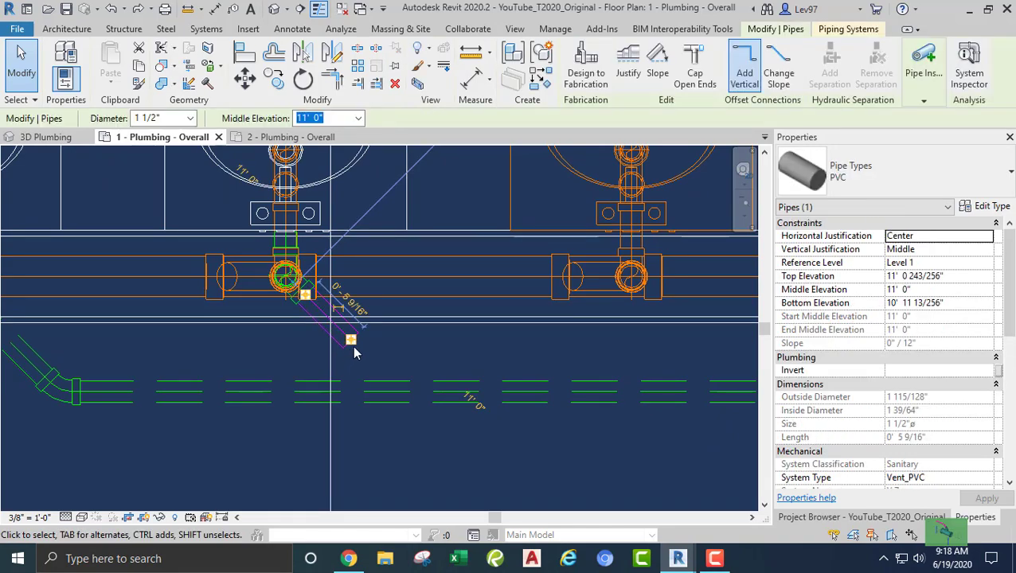
click(991, 207)
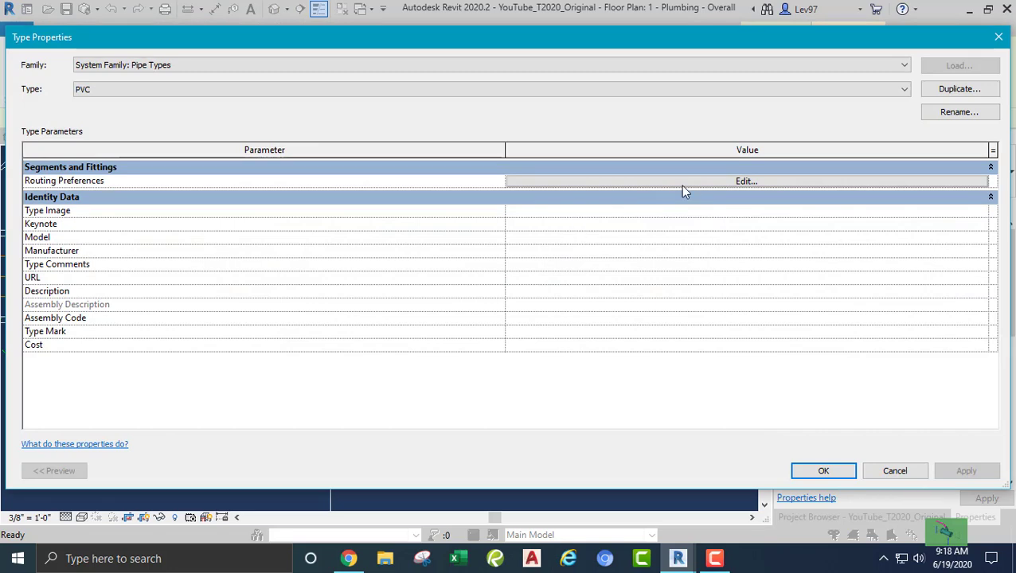
click(682, 183)
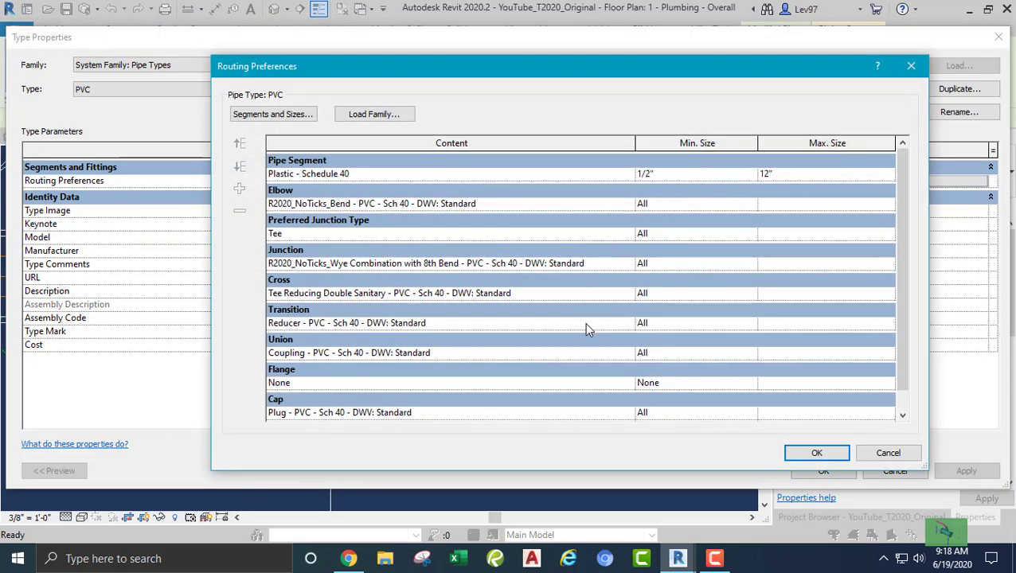
click(627, 265)
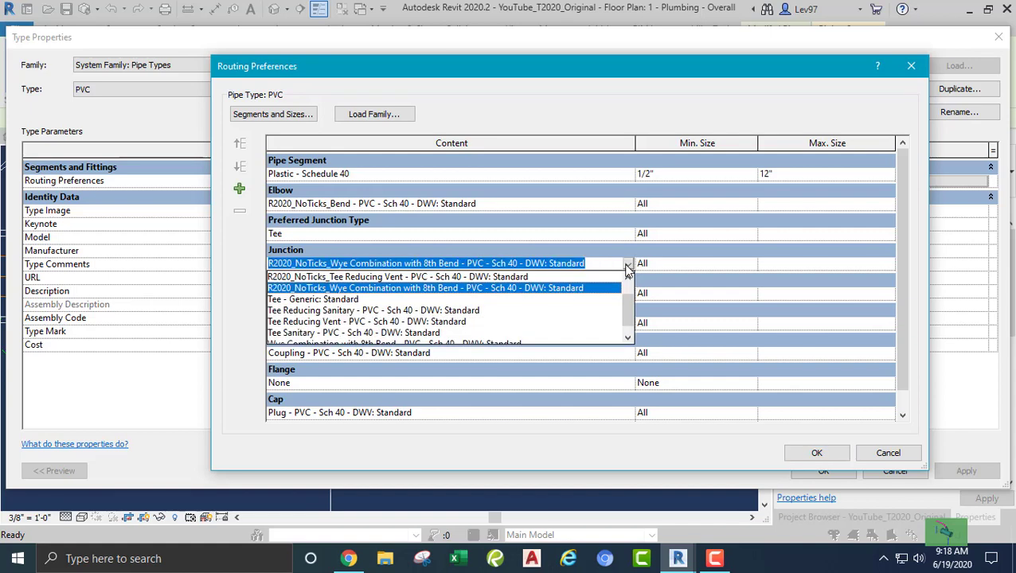
drag(629, 313, 626, 291)
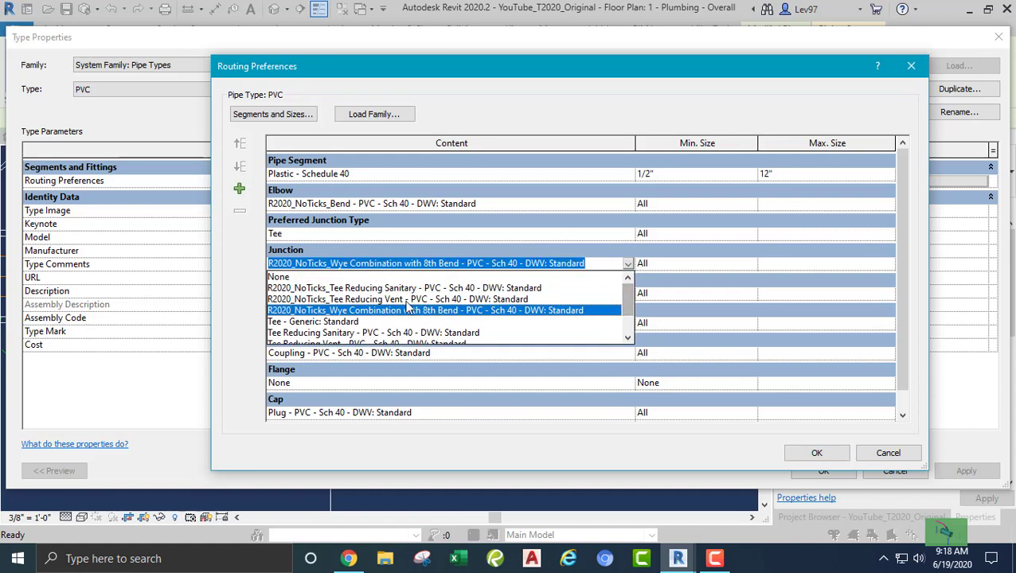
click(371, 288)
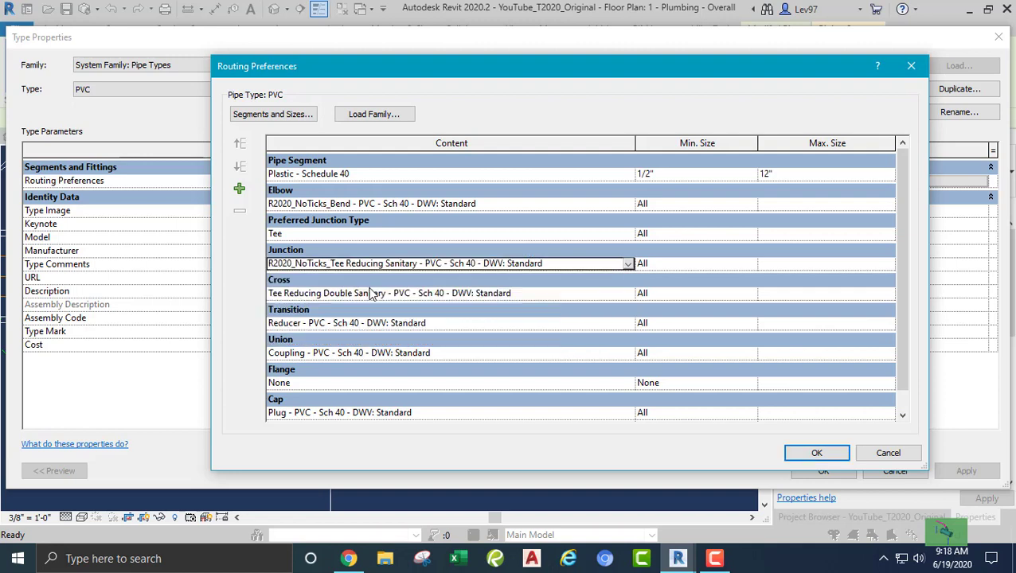
click(817, 453)
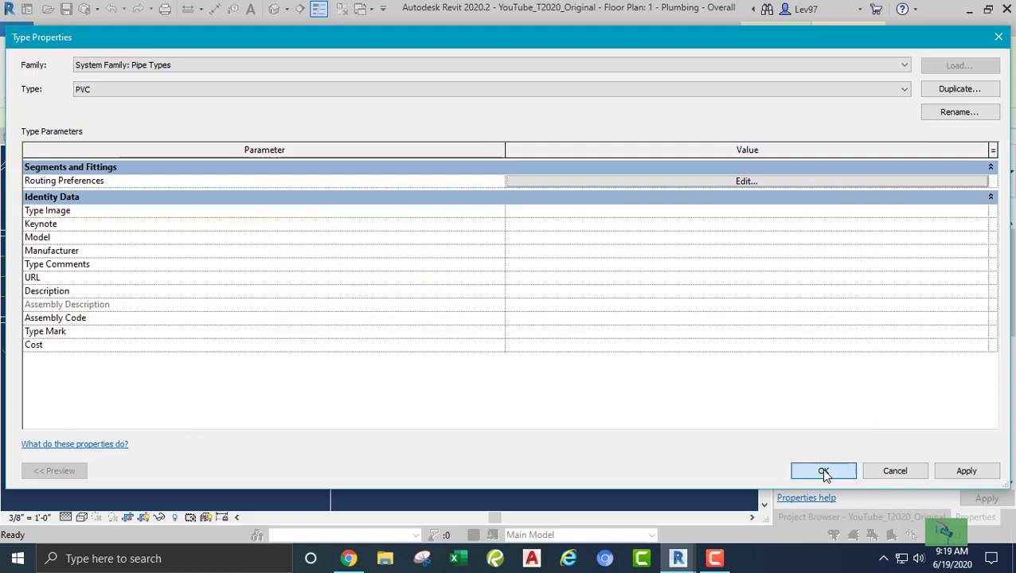
click(823, 472)
click(453, 343)
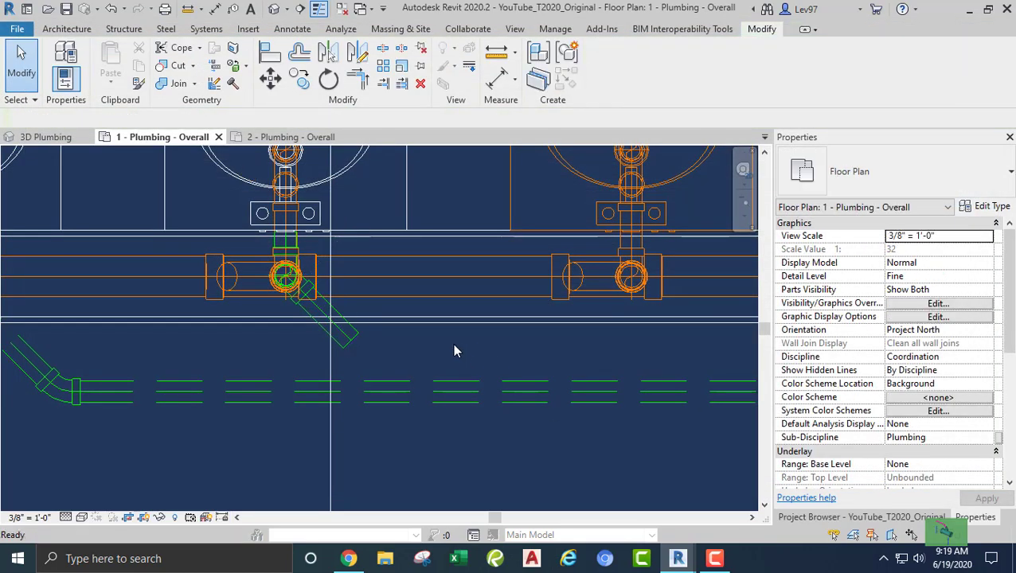
Examine which junction fitting family connects the branches on the vent run behind the women's room toilets
middle_drag(454, 346, 517, 355)
scroll(525, 373, down, 5)
middle_drag(463, 239, 494, 557)
scroll(457, 342, up, 3)
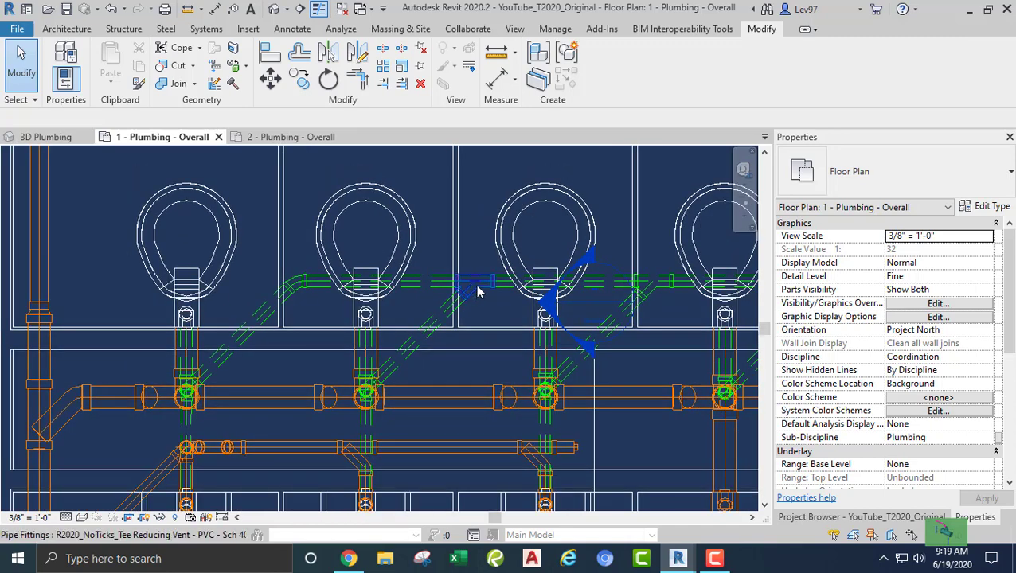
click(478, 289)
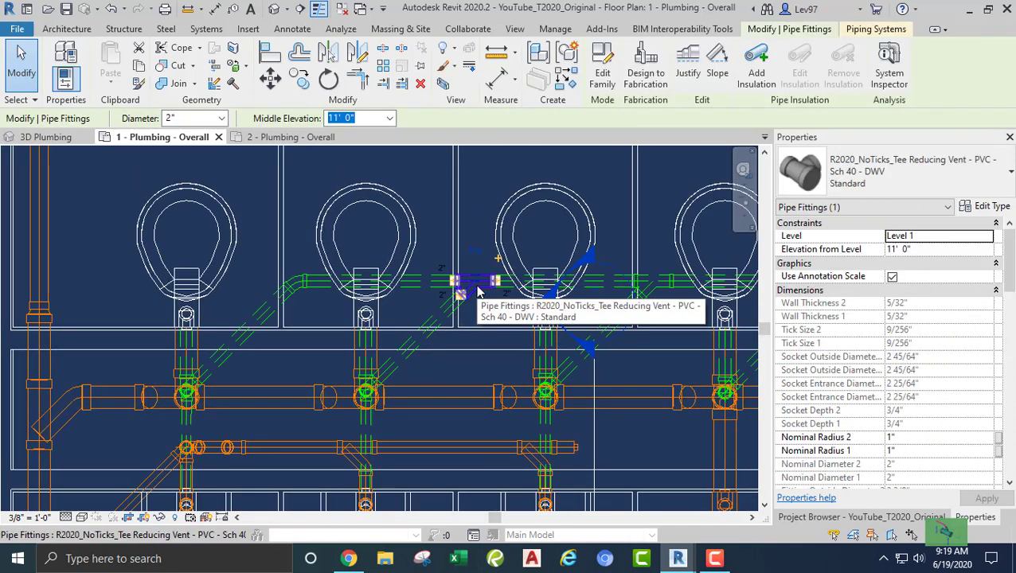
scroll(485, 421, down, 5)
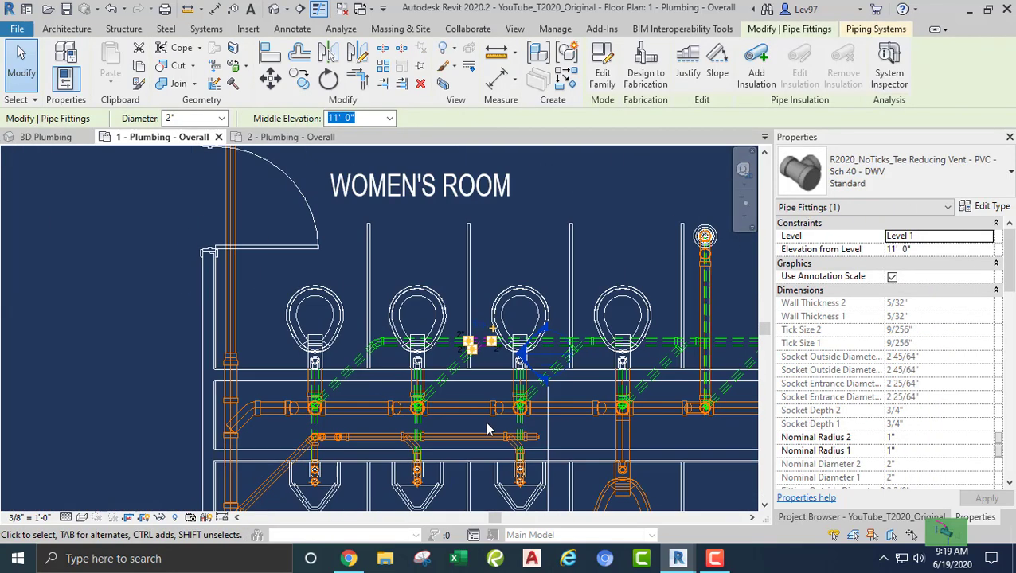
middle_drag(474, 549, 413, 291)
scroll(472, 358, up, 3)
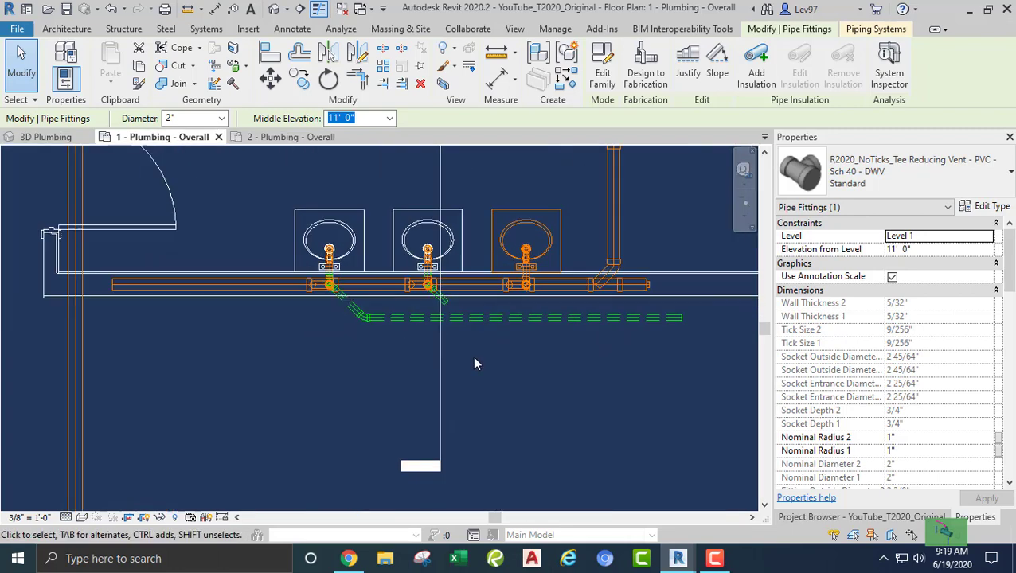
Set the PVC pipe type's junction routing preference to R2020_NoTicks_Tee Reducing Vent - PVC - Sch 40 - DWV: Standard
click(480, 319)
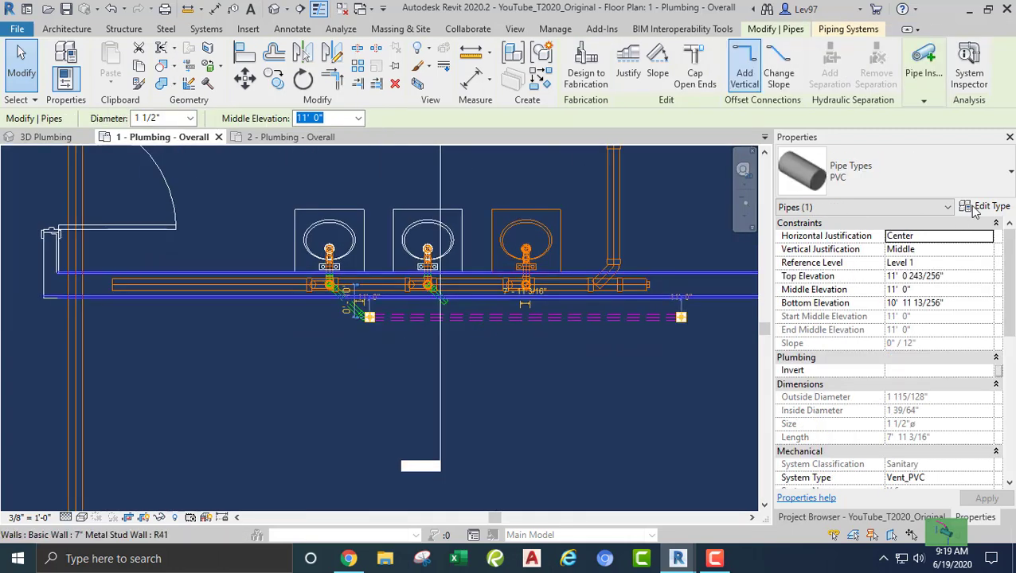
click(985, 206)
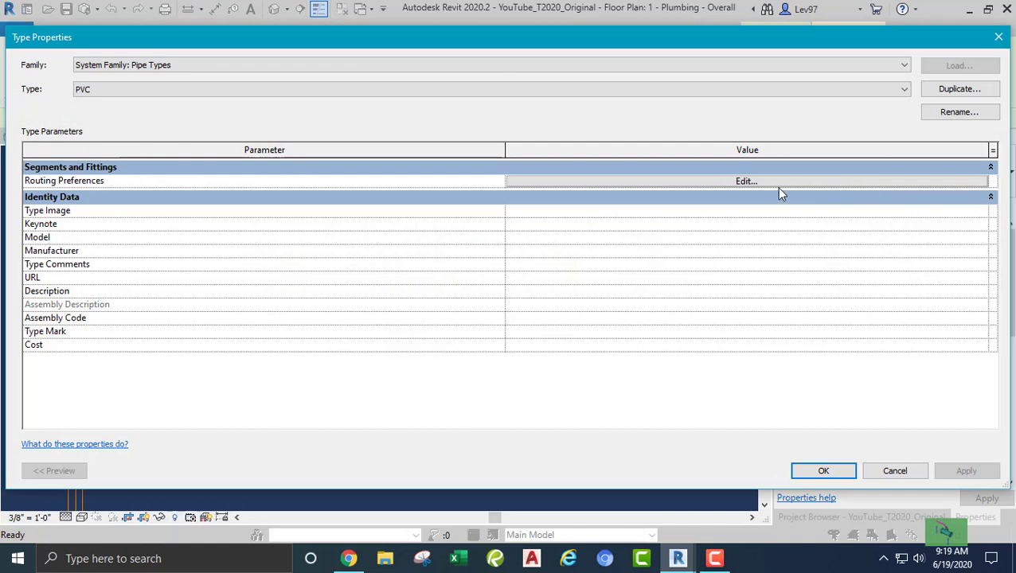
click(724, 183)
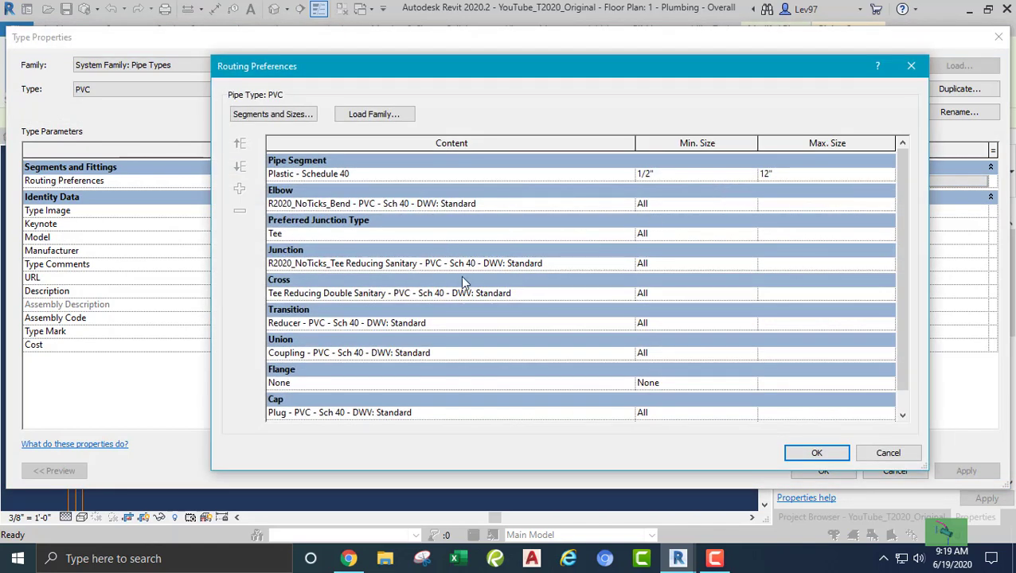
click(578, 264)
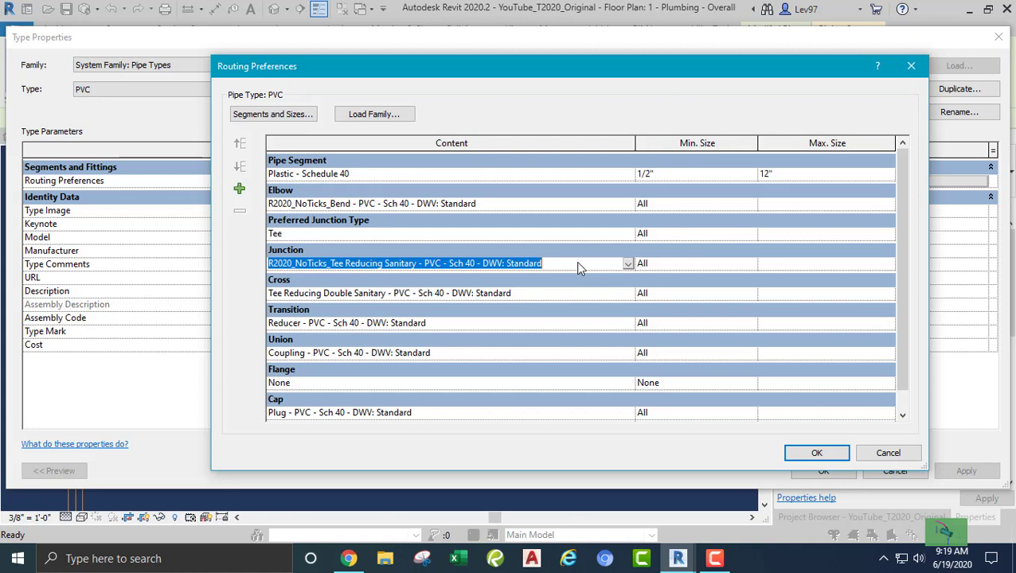
click(627, 264)
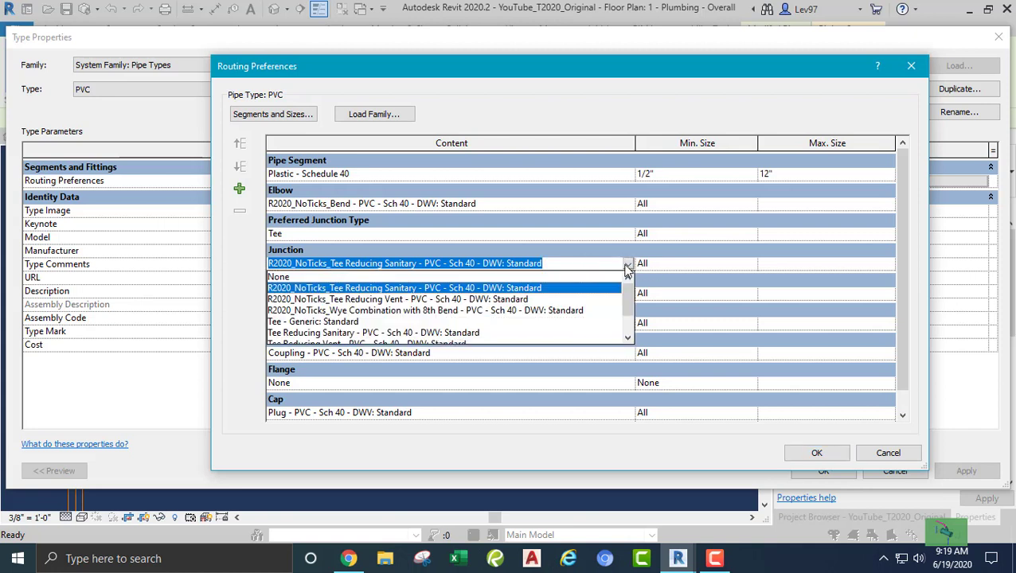
click(370, 300)
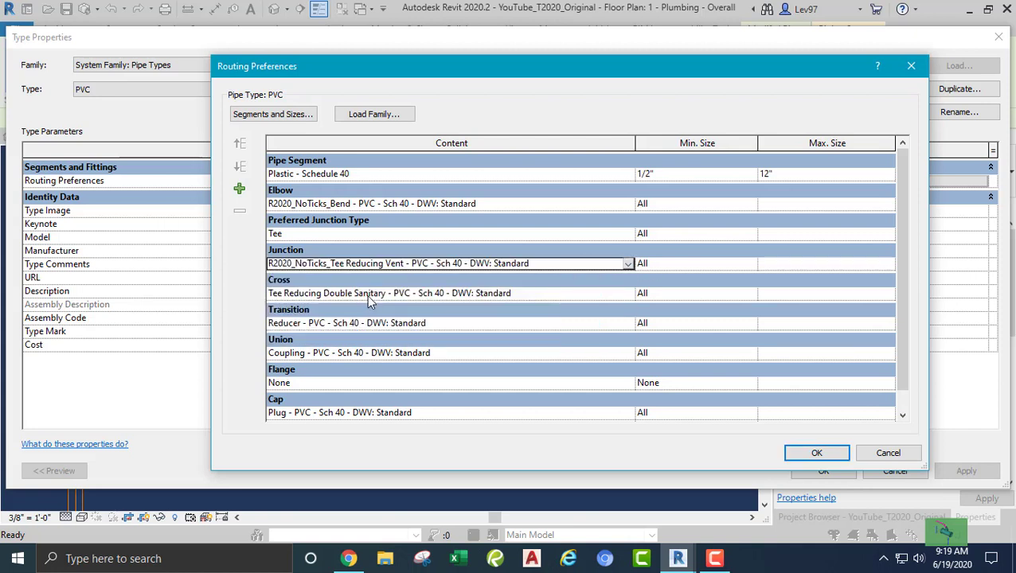
click(821, 454)
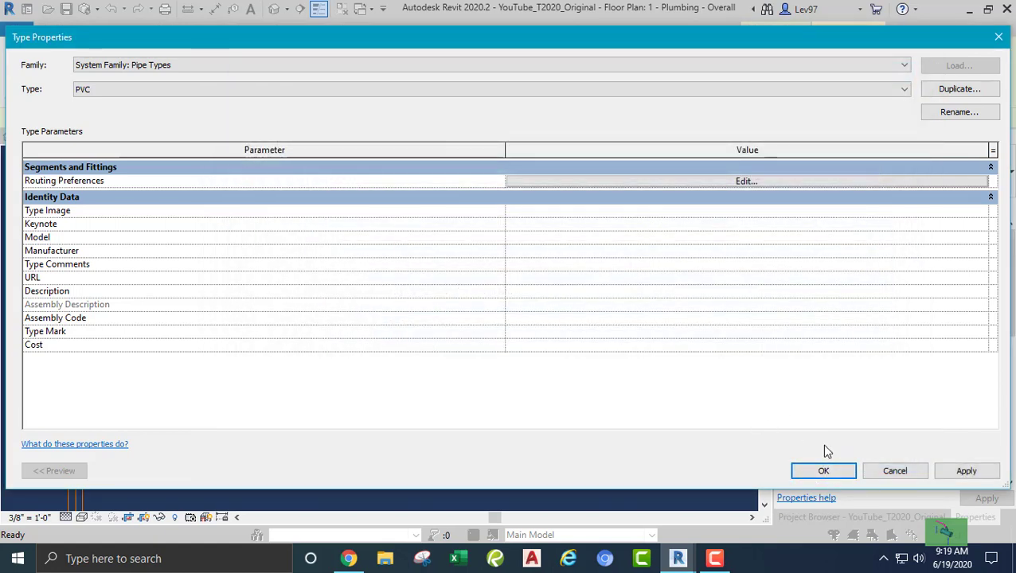
click(826, 472)
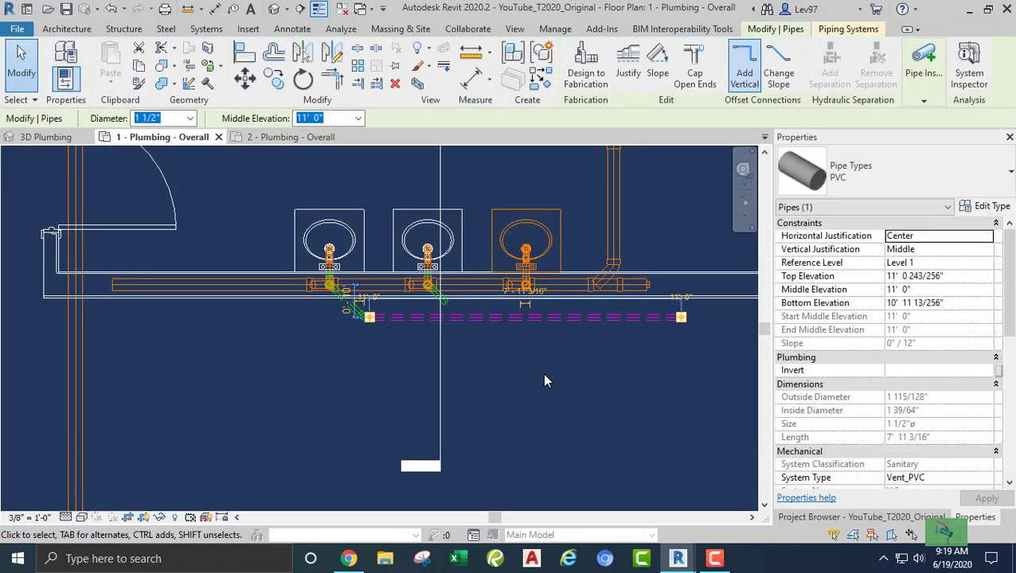
Extend the second lavatory's 45° vent branch to meet the long vent run
key(Escape)
middle_drag(549, 364, 570, 370)
middle_drag(493, 354, 526, 363)
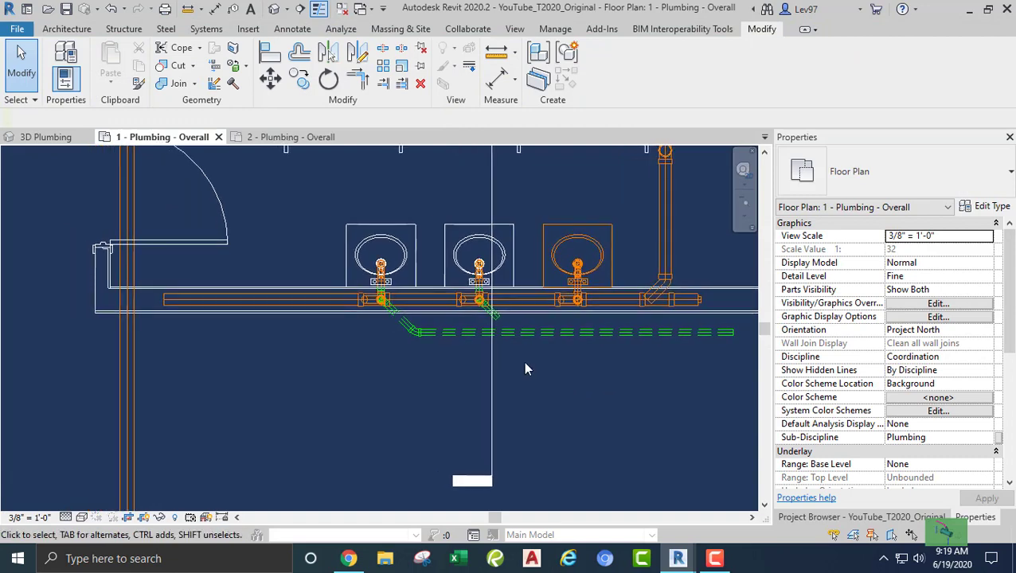
scroll(459, 341, up, 1)
scroll(462, 344, up, 2)
middle_drag(618, 367, 376, 362)
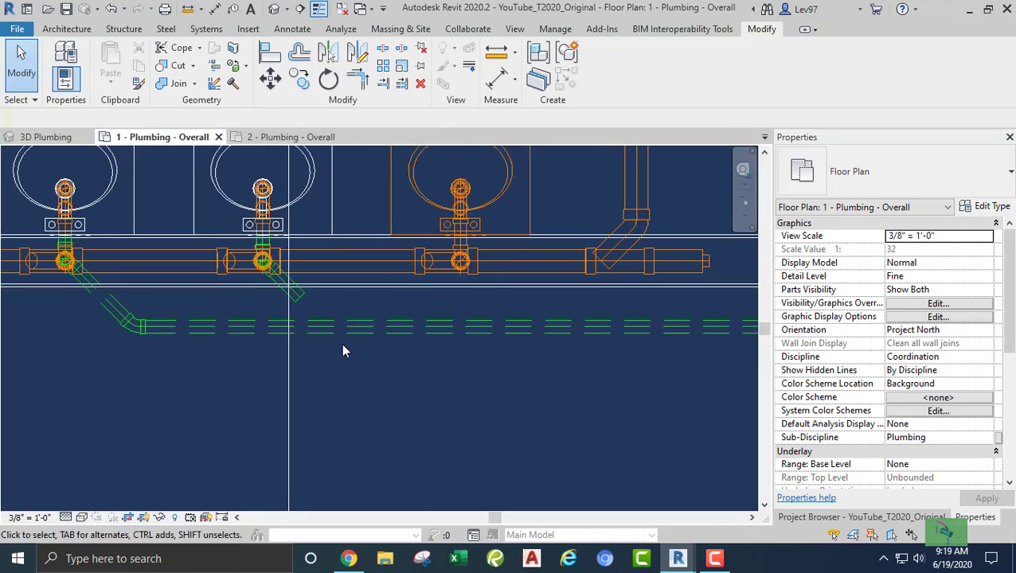
middle_drag(350, 353, 403, 340)
scroll(398, 331, up, 2)
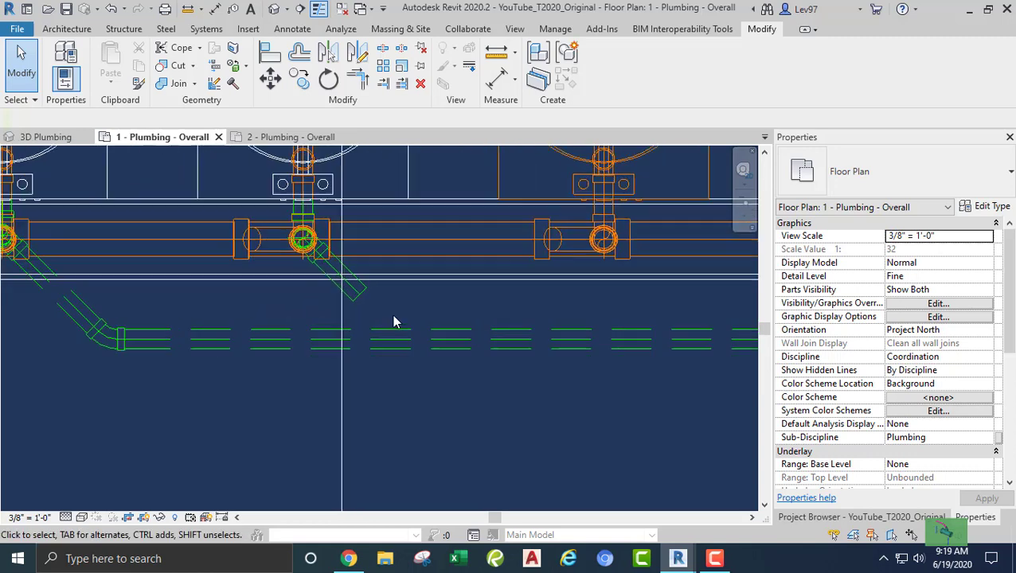
click(383, 83)
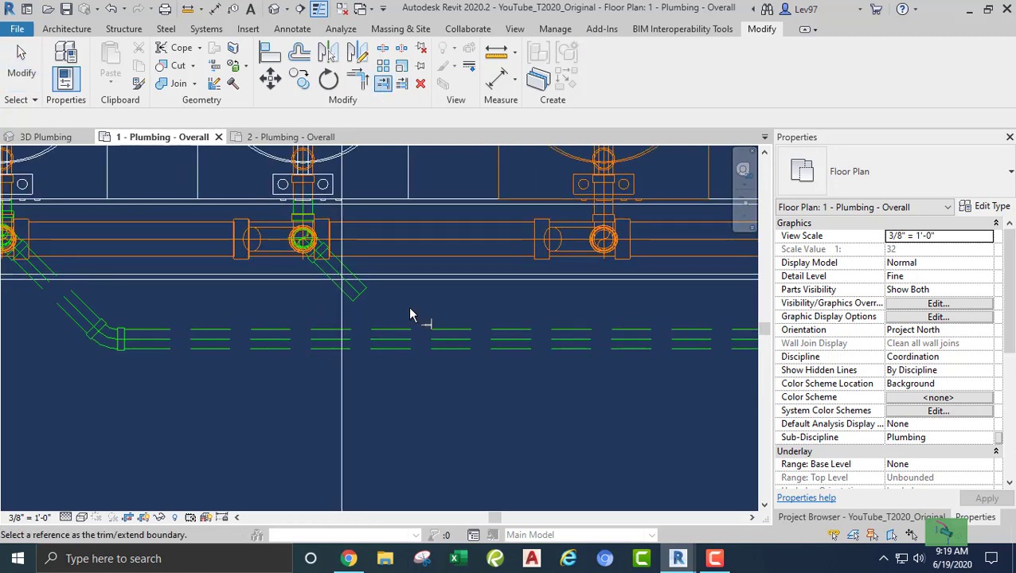
click(442, 334)
click(363, 289)
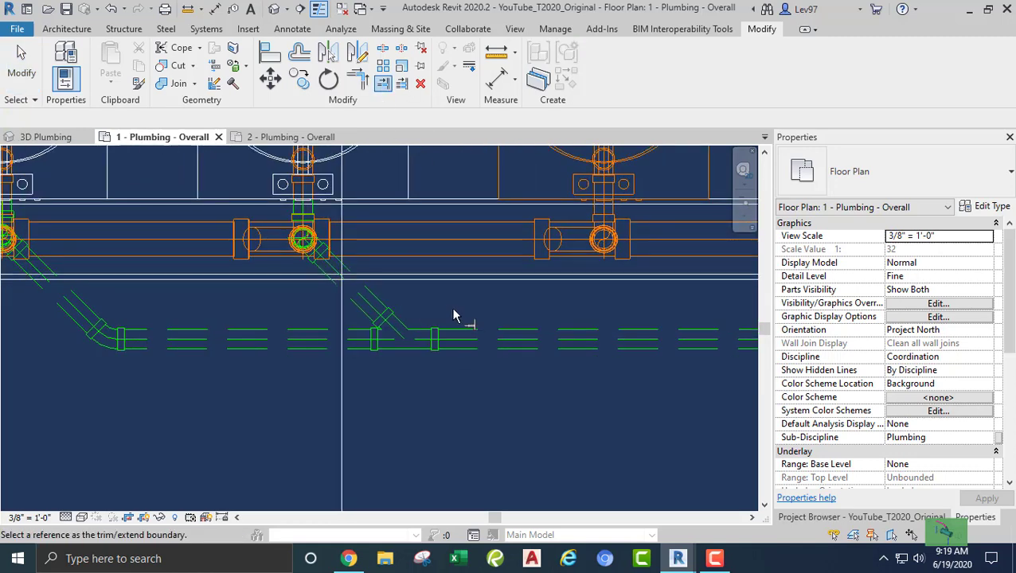
key(Escape)
scroll(454, 318, down, 2)
middle_drag(455, 318, 337, 355)
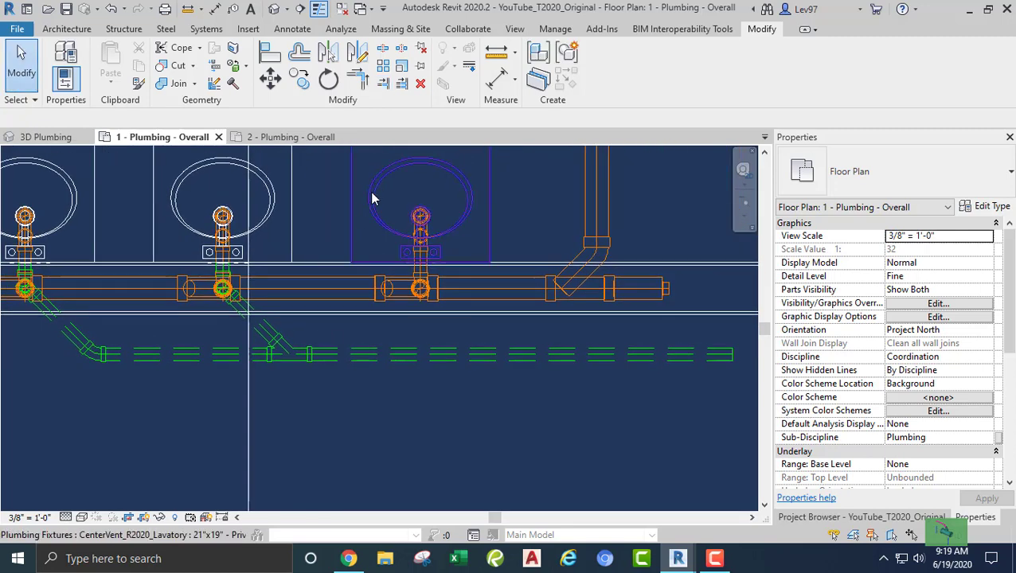
click(350, 201)
scroll(415, 276, up, 2)
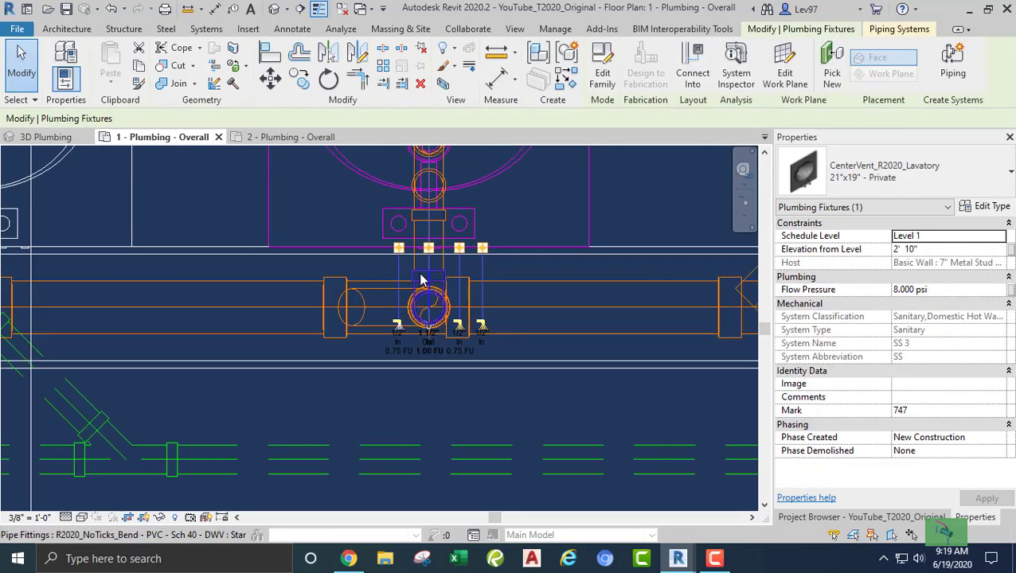
scroll(422, 280, up, 1)
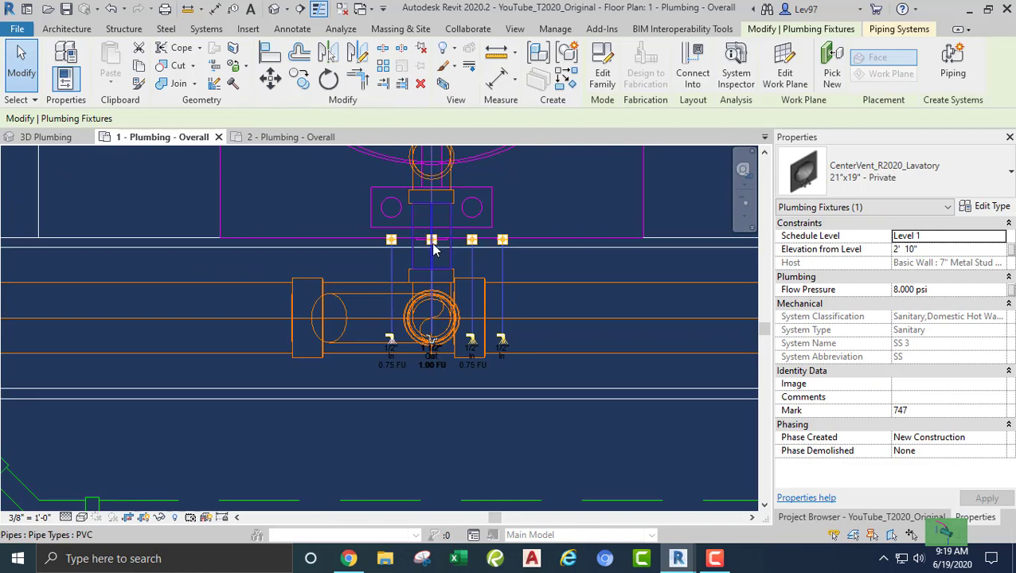
right_click(433, 250)
key(Escape)
key(Escape)
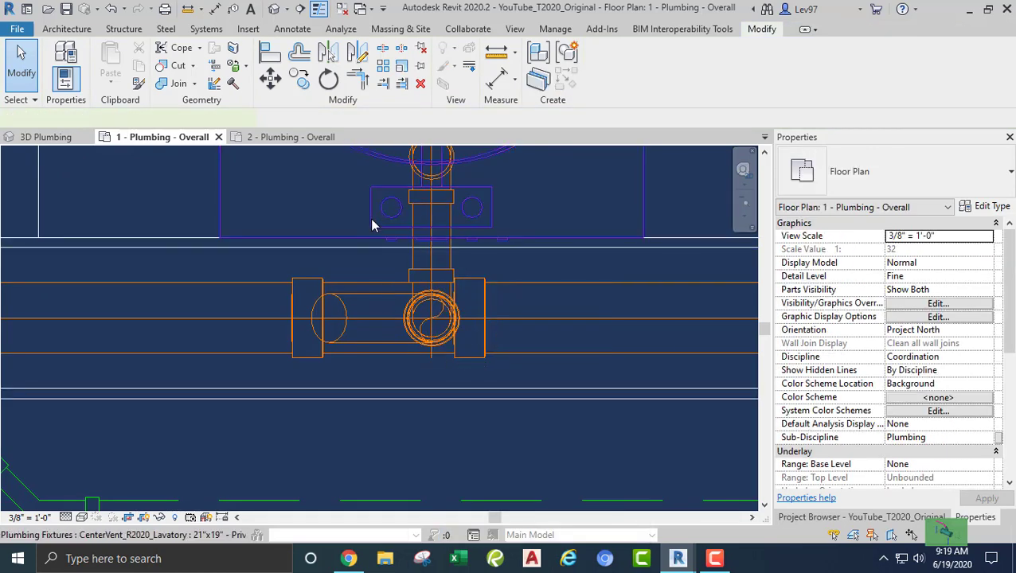
Draw a 1 1/2" horizontal PVC vent pipe from the third men's room lavatory's vent connector to the center of the pipe chase fitting in the wall
click(374, 223)
right_click(433, 248)
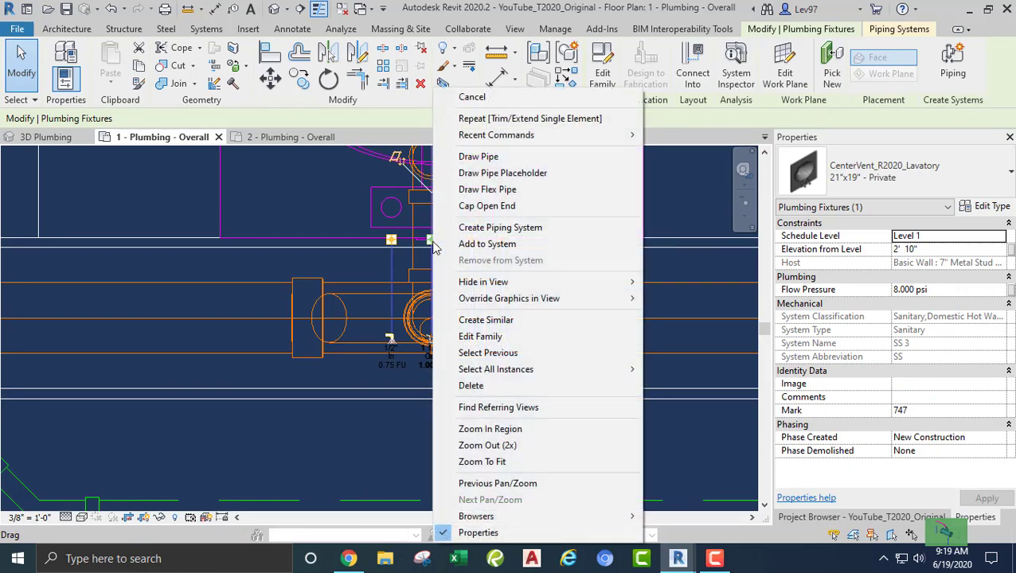
click(473, 159)
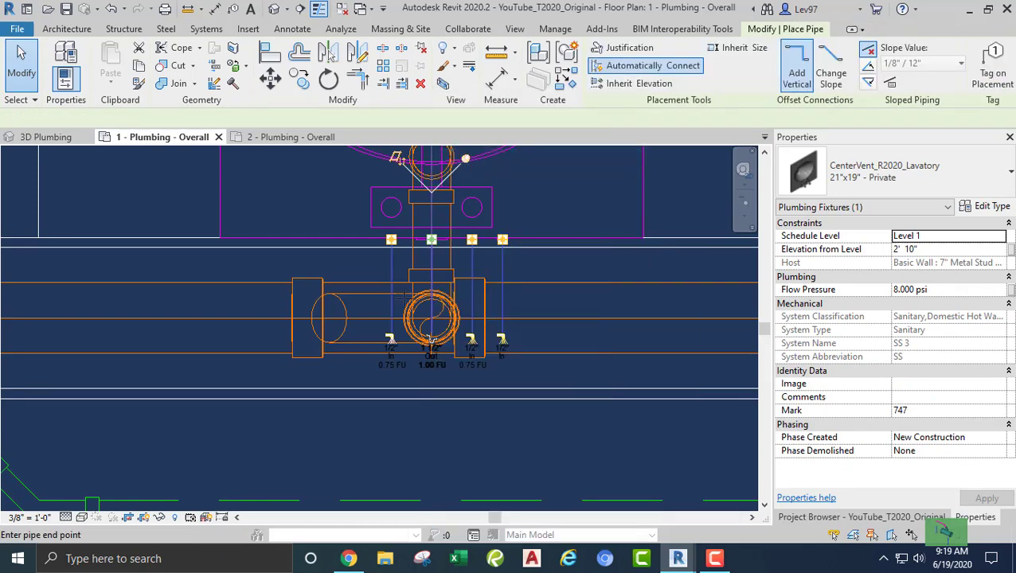
scroll(430, 319, up, 3)
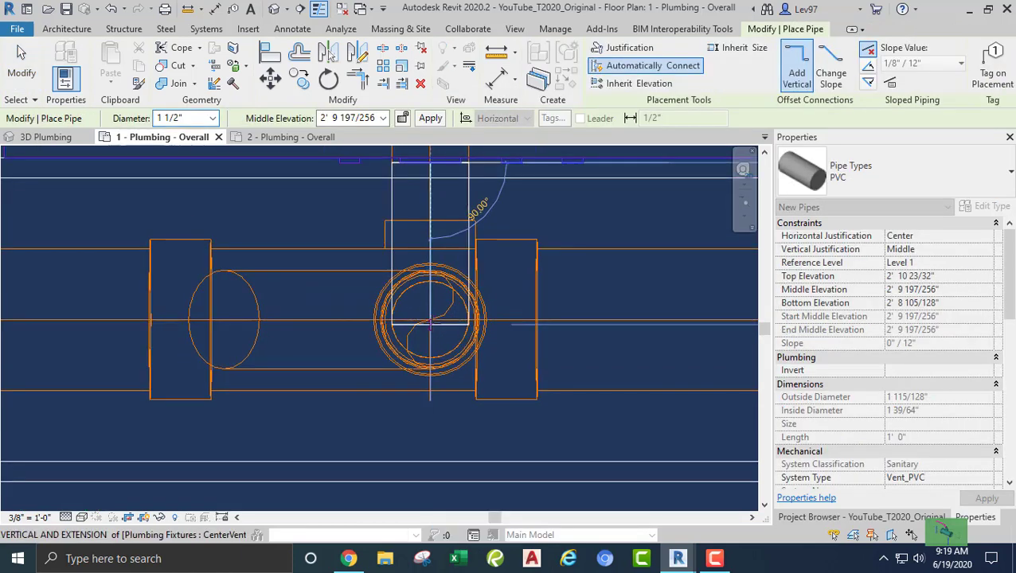
click(431, 324)
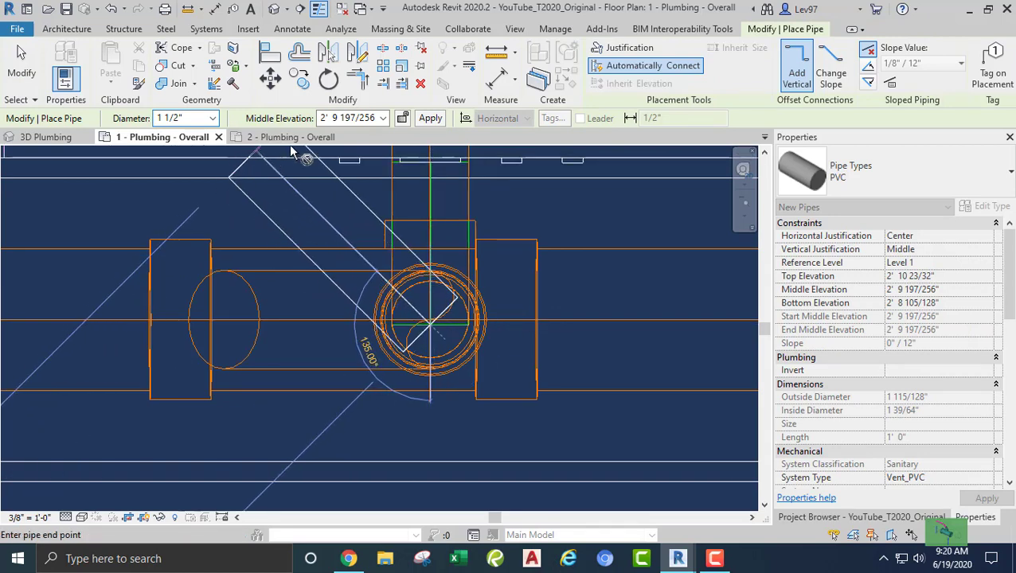
Raise the third lavatory's vent to an 11' 0" middle elevation and draw a short 45° branch toward the long vent run
click(352, 121)
text(11)
key(Return)
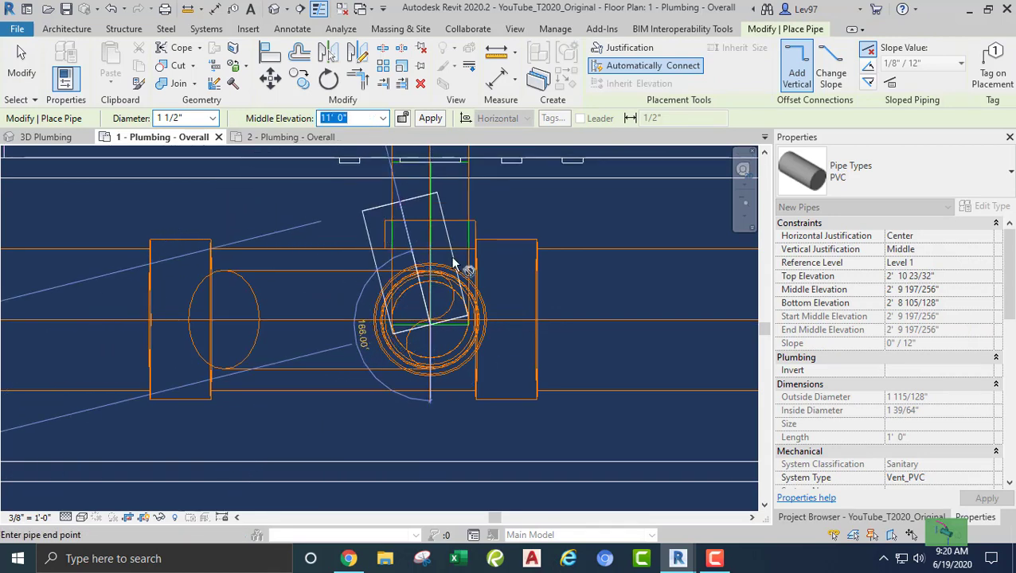
scroll(423, 408, down, 3)
middle_drag(442, 395, 368, 235)
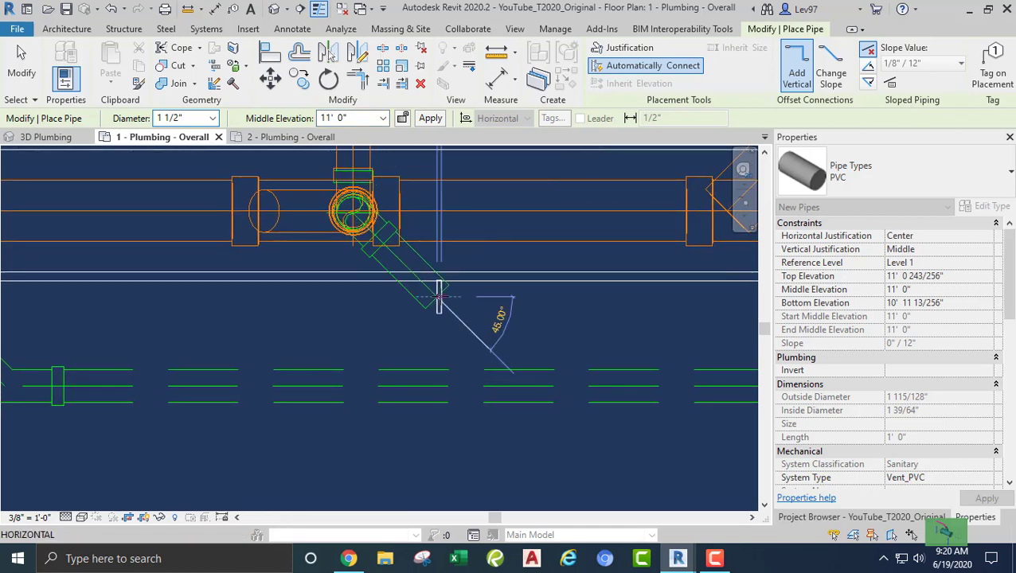
key(Escape)
scroll(398, 302, down, 2)
key(Escape)
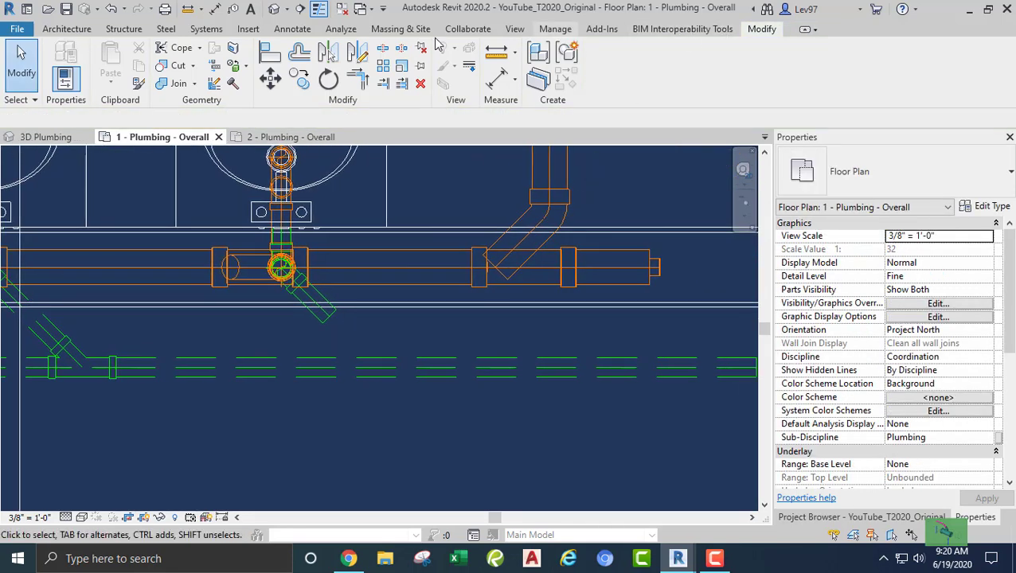
Extend the third men's room lavatory's 45° vent branch to meet the long vent run
click(383, 82)
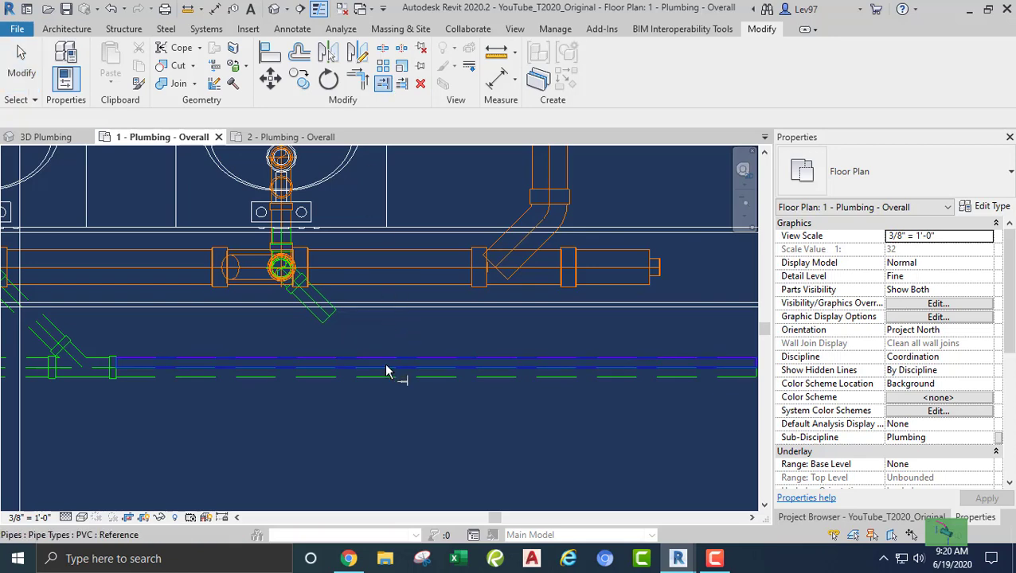
key(Escape)
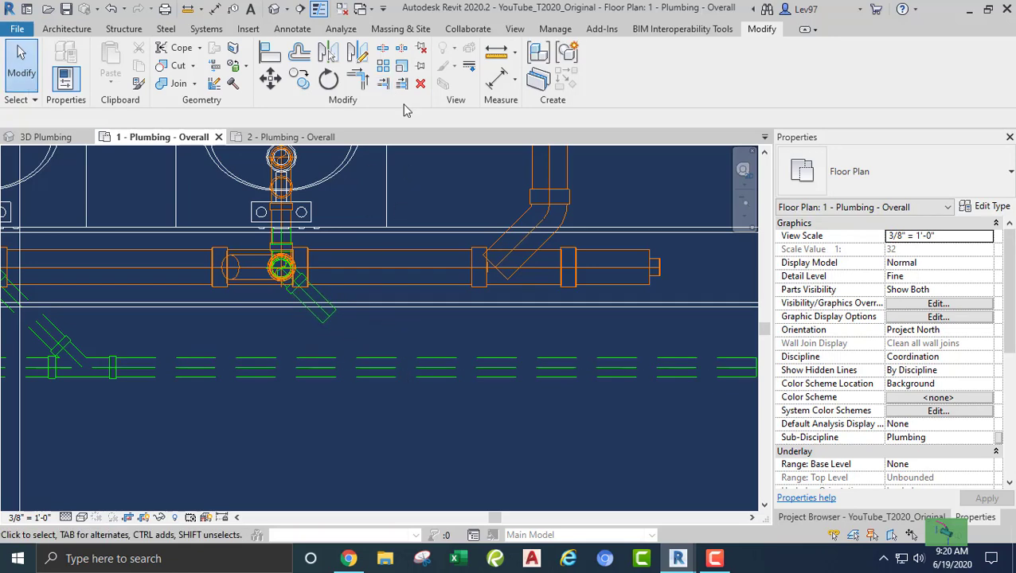
click(386, 86)
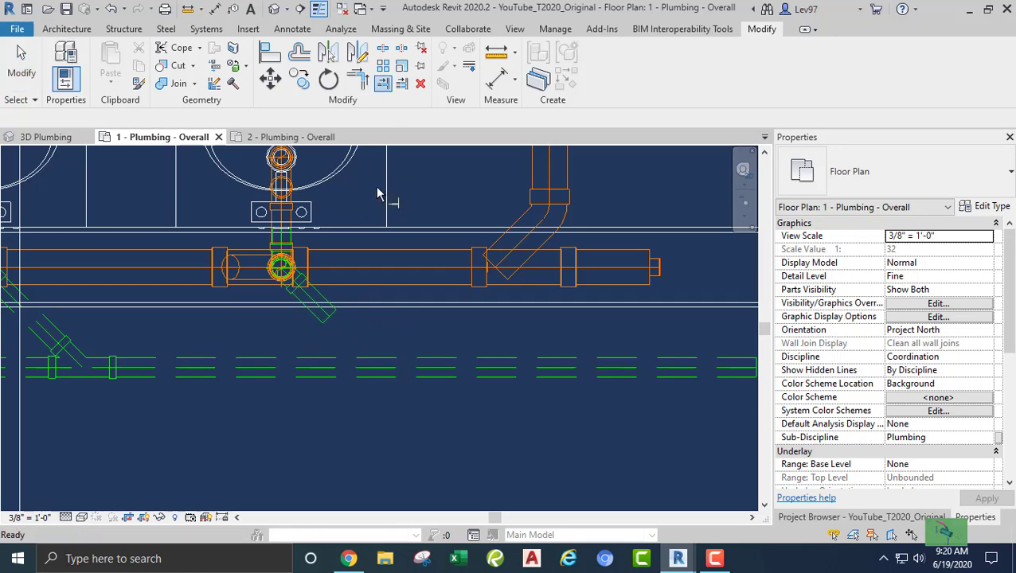
click(369, 365)
click(322, 330)
key(Escape)
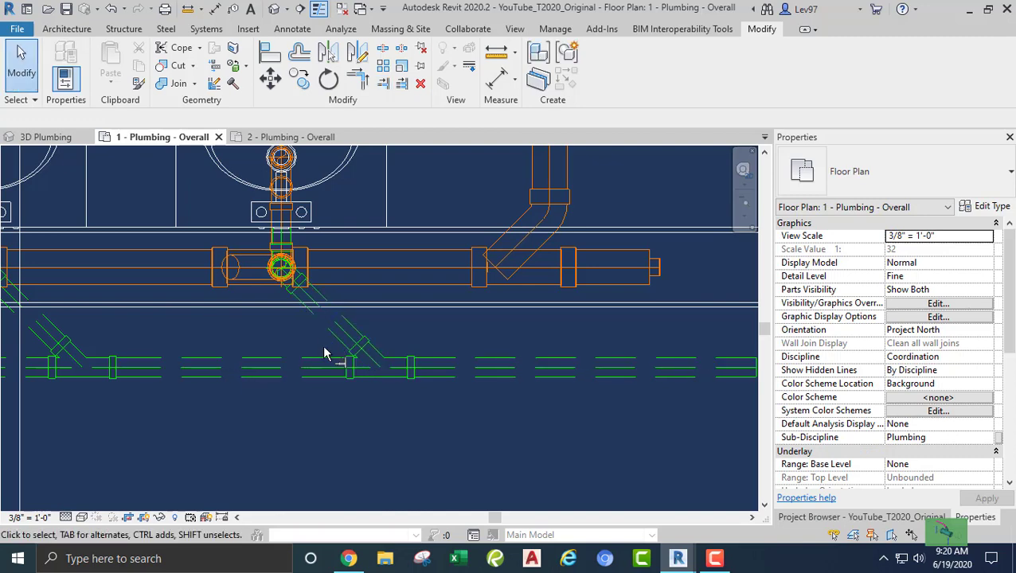
scroll(324, 349, down, 2)
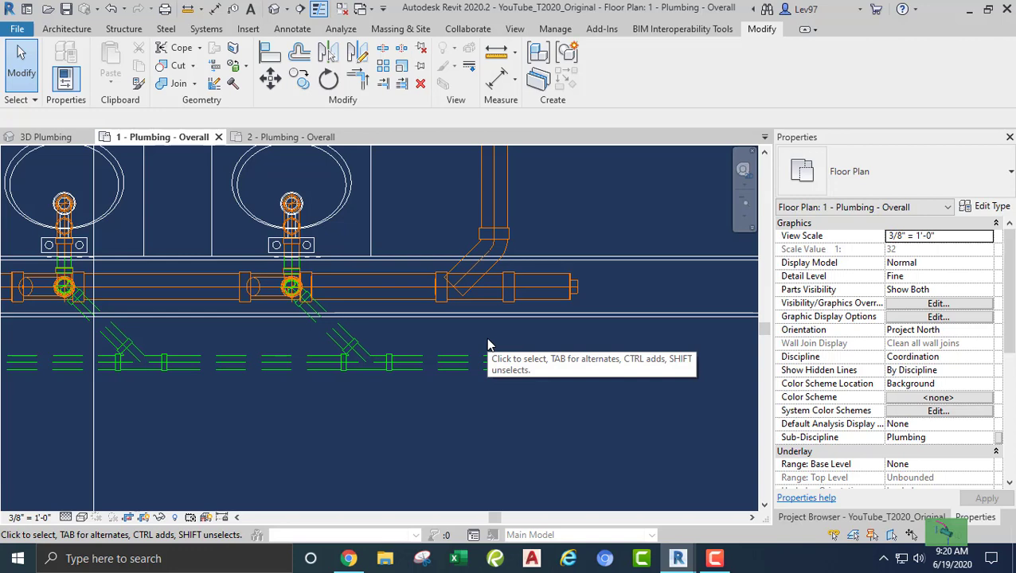
scroll(489, 345, down, 5)
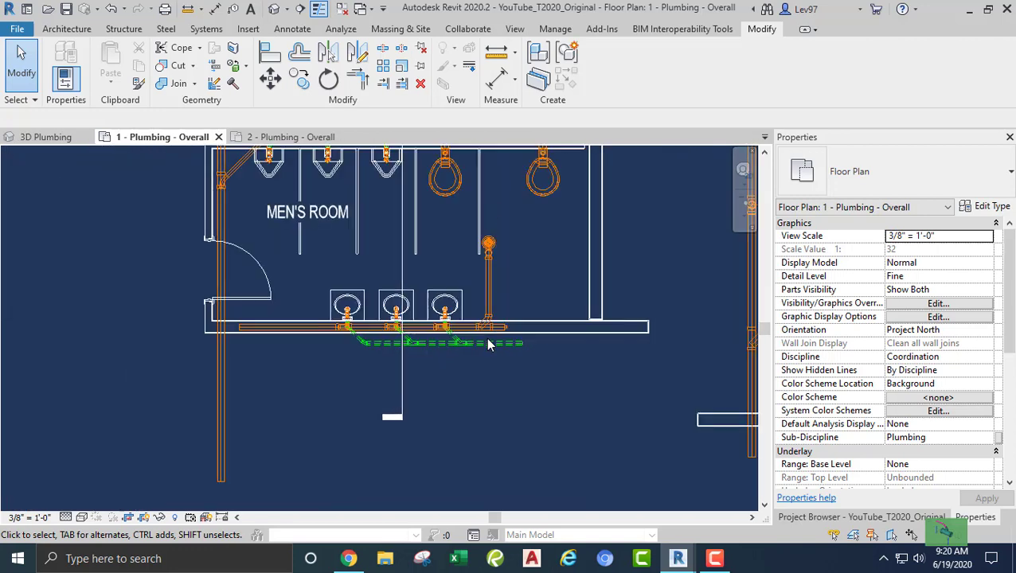
middle_drag(489, 345, 478, 389)
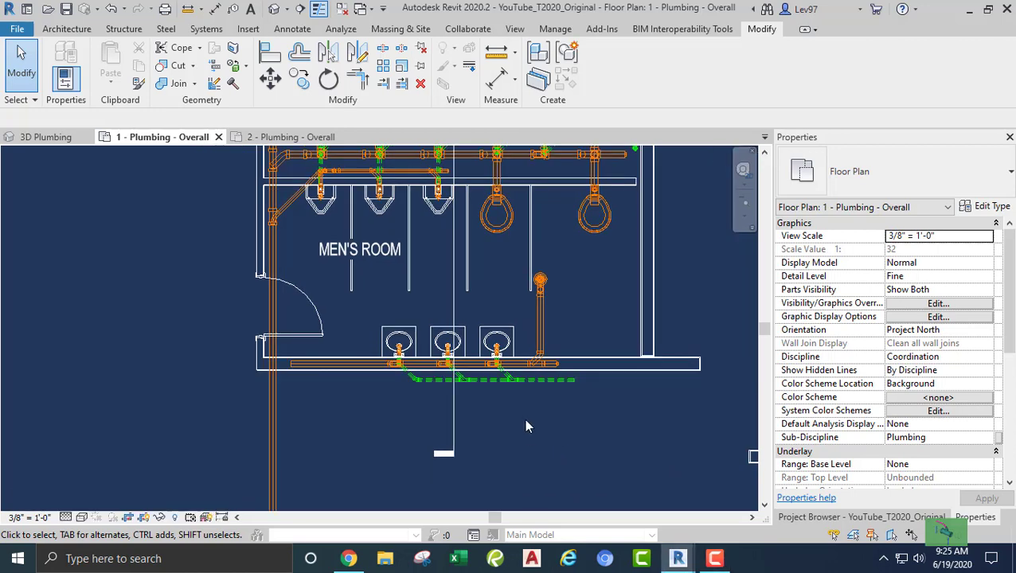
Delete the 90° bend at the corner where the women's room lavatory vent run turns down along the side wall
middle_drag(527, 420, 454, 498)
middle_drag(518, 354, 508, 427)
middle_drag(505, 150, 485, 293)
scroll(481, 275, up, 1)
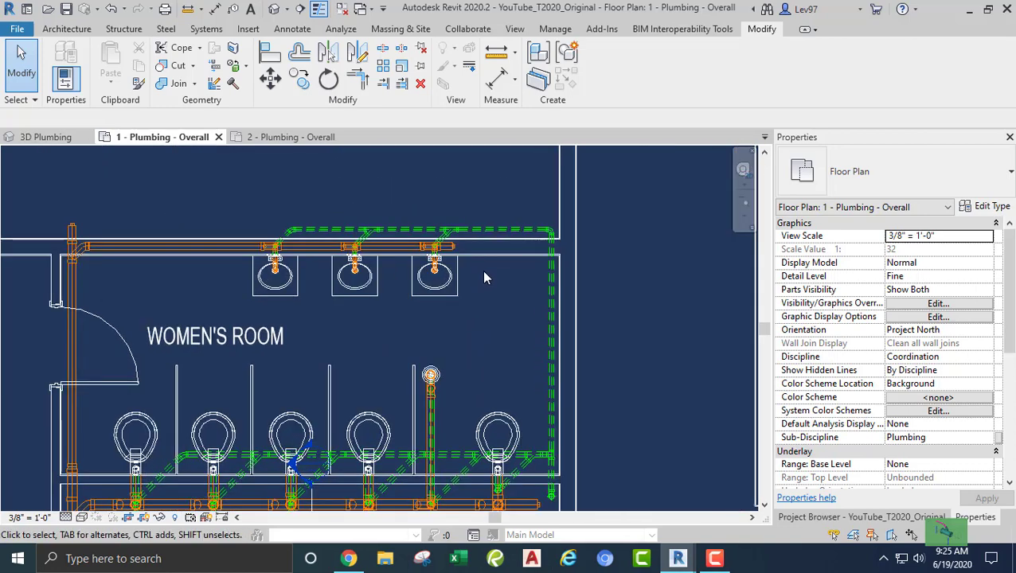
middle_drag(514, 322, 573, 348)
scroll(576, 284, up, 3)
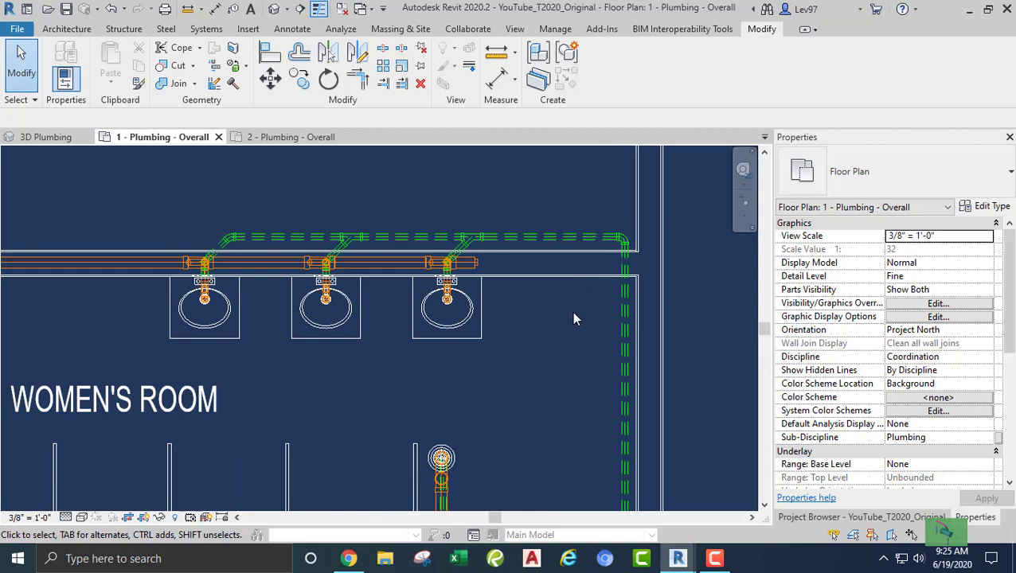
click(624, 240)
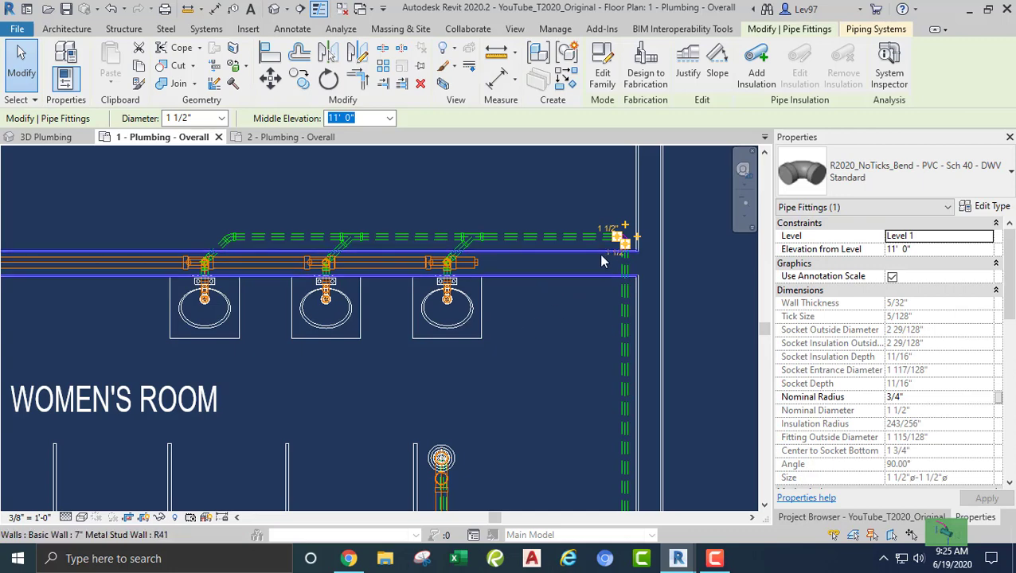
key(Delete)
Shorten the women's room lavatory vent run to just past the last lavatory and turn it 90° into the wall for about 8"
click(548, 237)
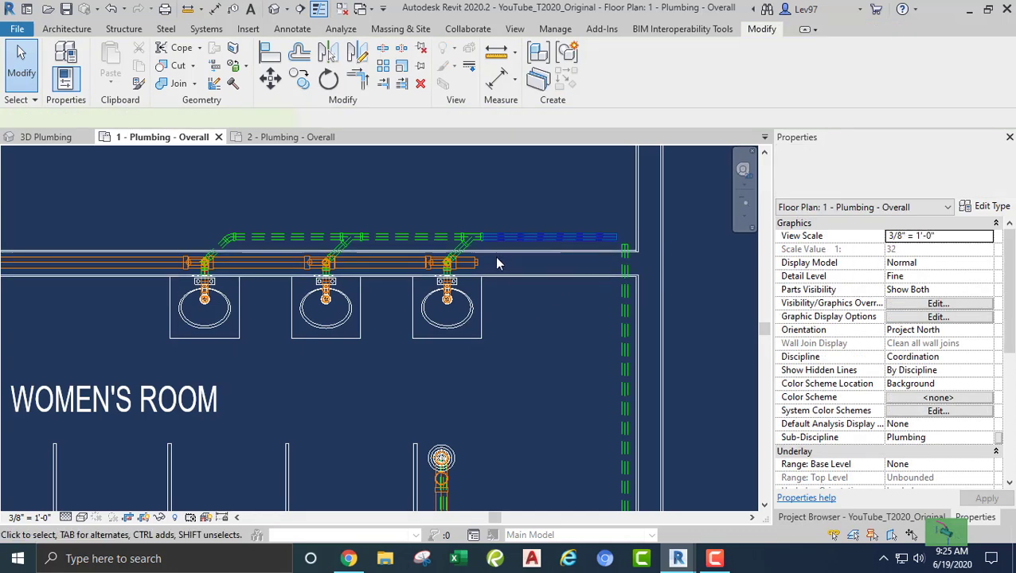
right_click(620, 242)
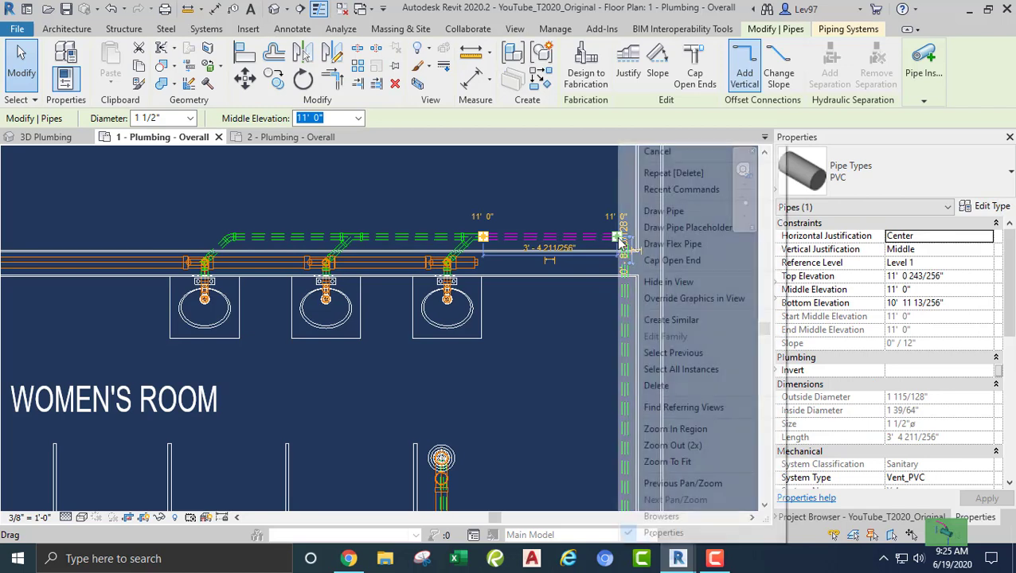
click(659, 209)
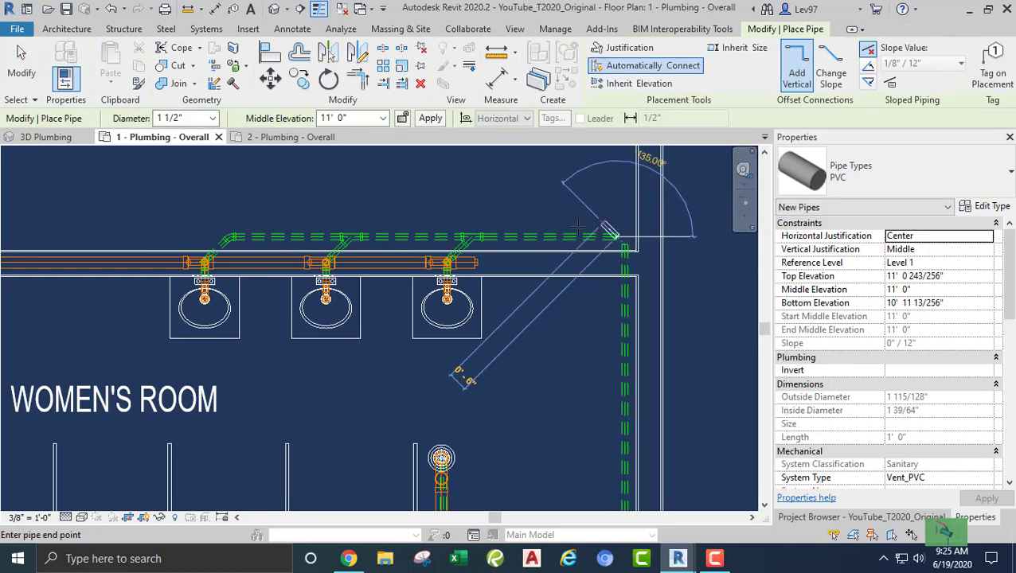
click(506, 237)
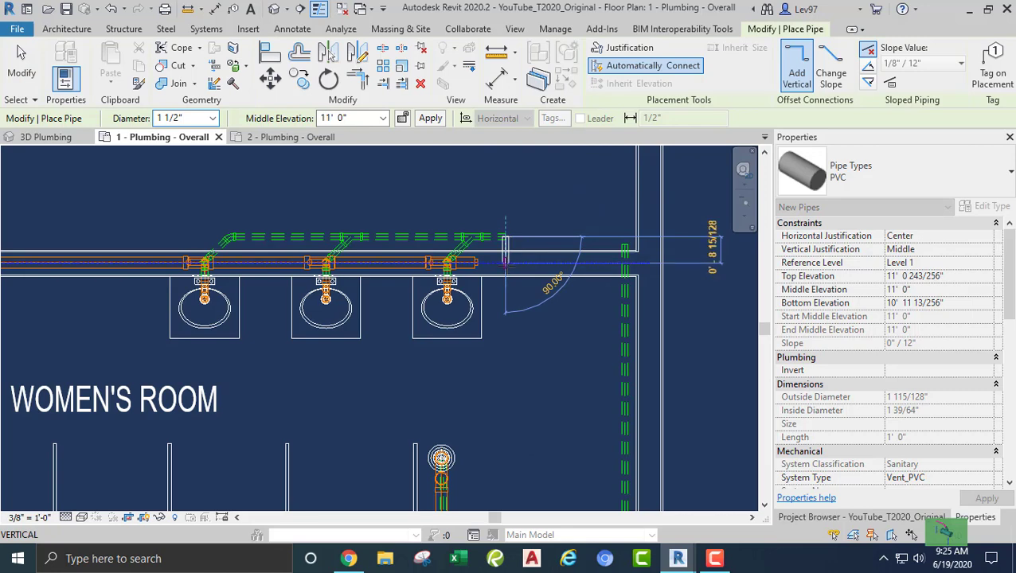
click(505, 264)
key(Escape)
key(Escape)
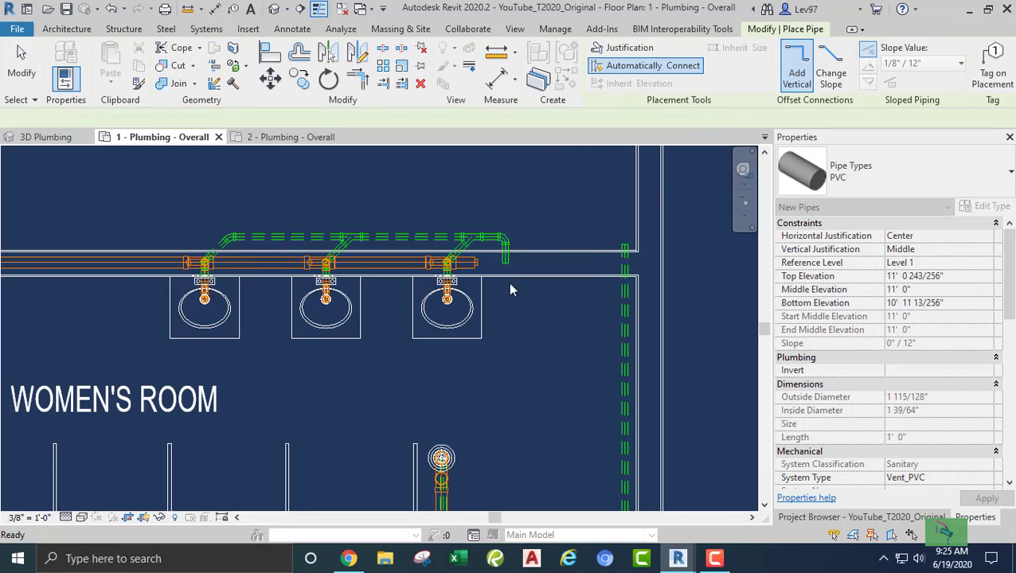
Examine the walls above the women's room lavatories in the 2 - Plumbing - Overall plan
middle_drag(519, 322, 483, 305)
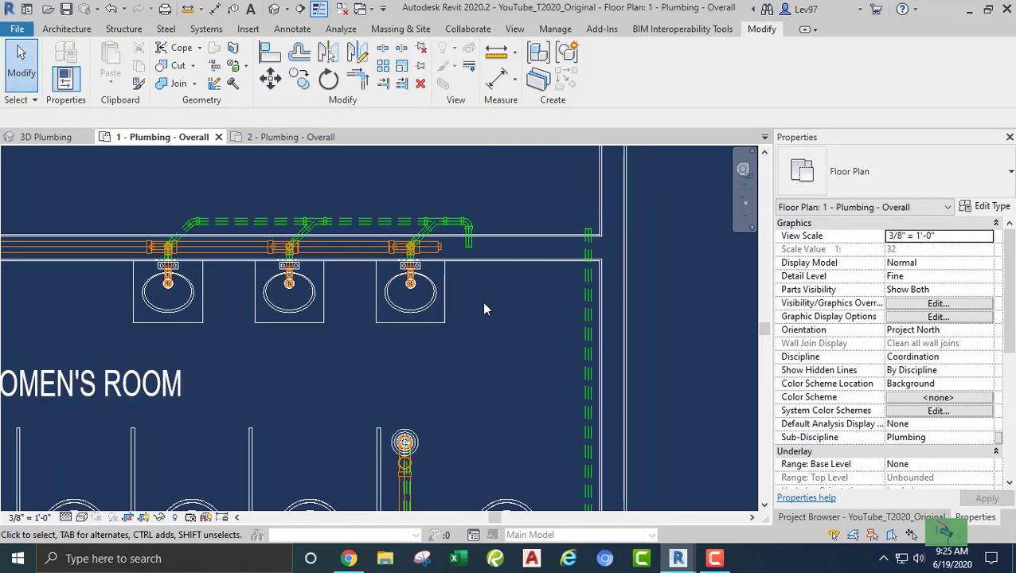
click(277, 138)
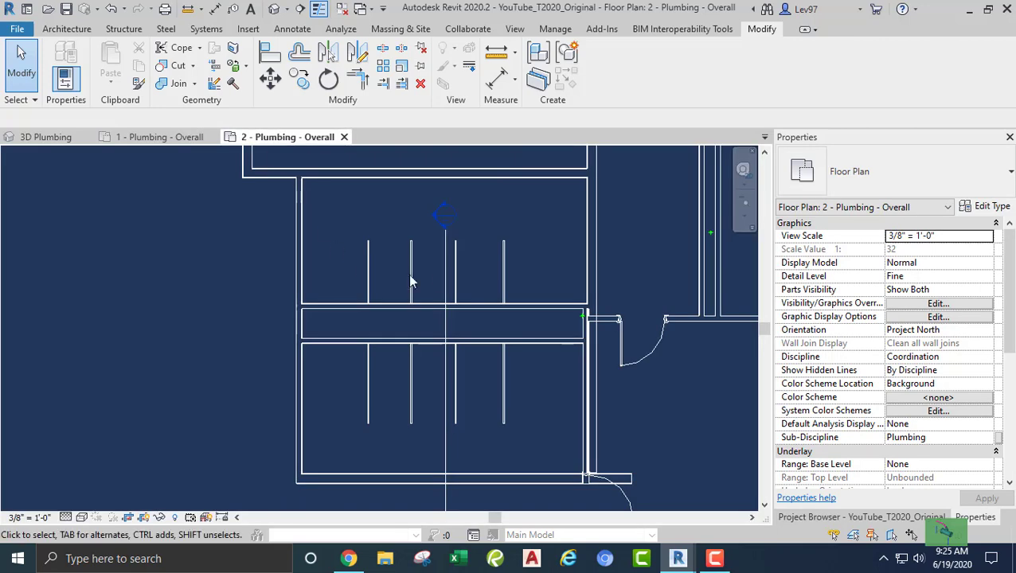
middle_drag(410, 274, 423, 379)
scroll(440, 304, up, 5)
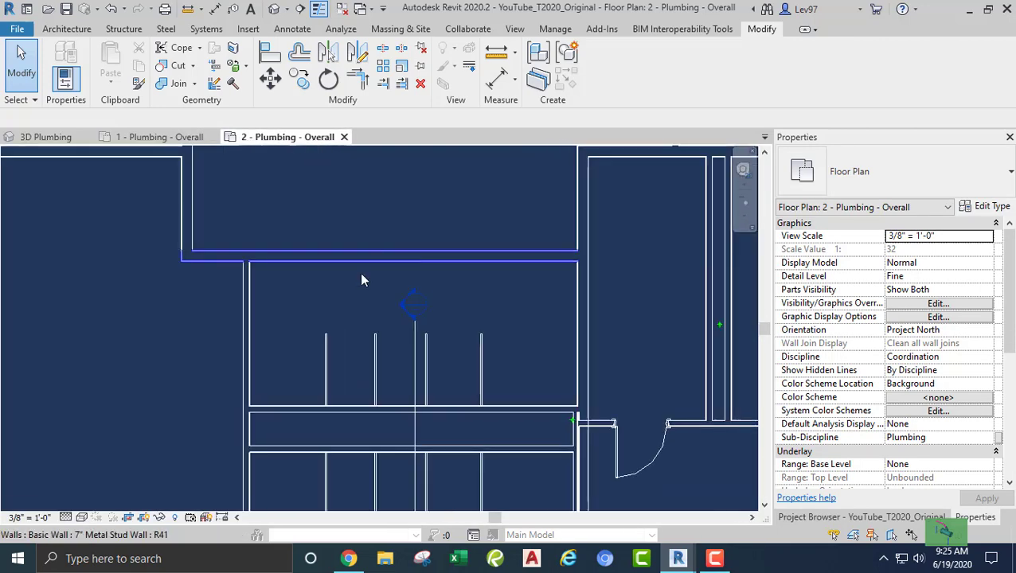
scroll(402, 384, down, 4)
middle_drag(381, 458, 385, 365)
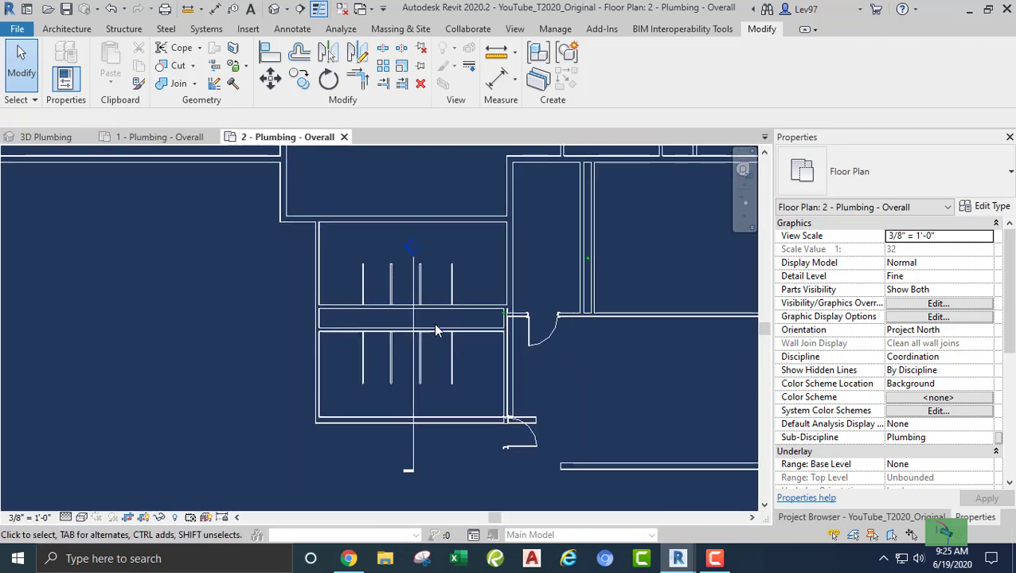
middle_drag(422, 270, 457, 387)
scroll(460, 350, up, 4)
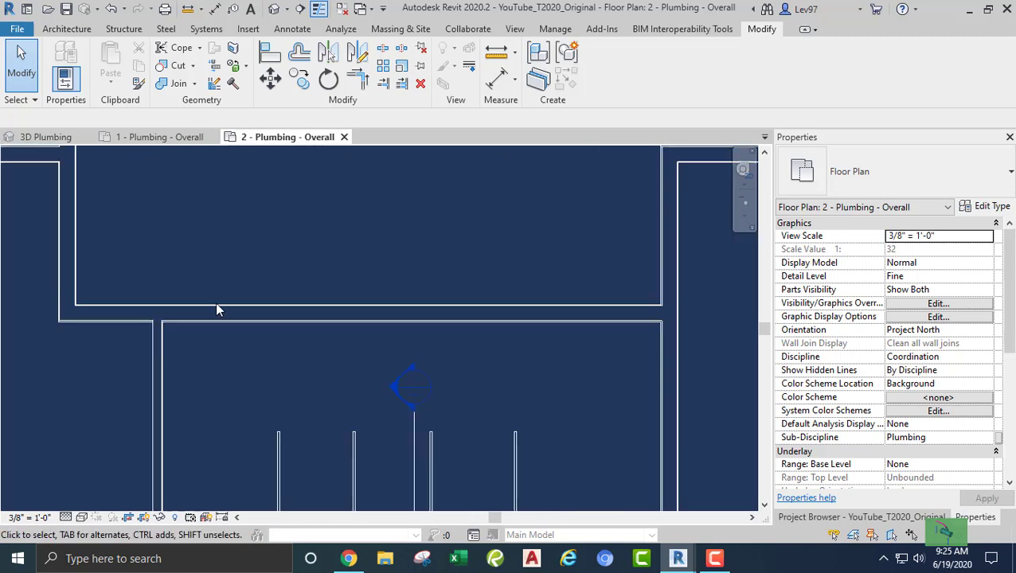
In the 1 - Plumbing - Overall plan, run a 1 1/2" PVC vertical pipe from the women's room lavatory vent's open end up to 30' 0"
click(158, 137)
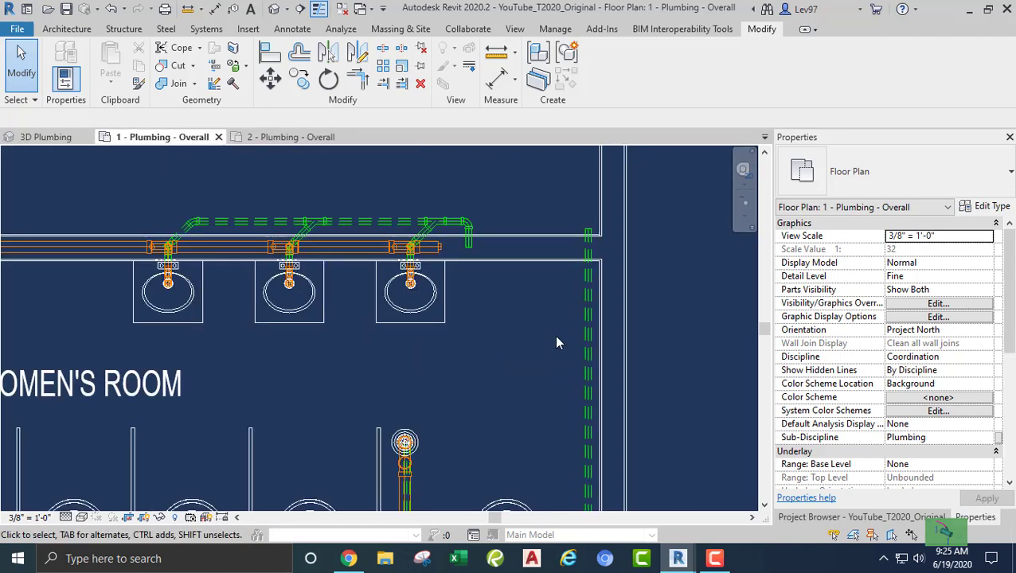
middle_drag(500, 308, 489, 347)
scroll(473, 336, up, 2)
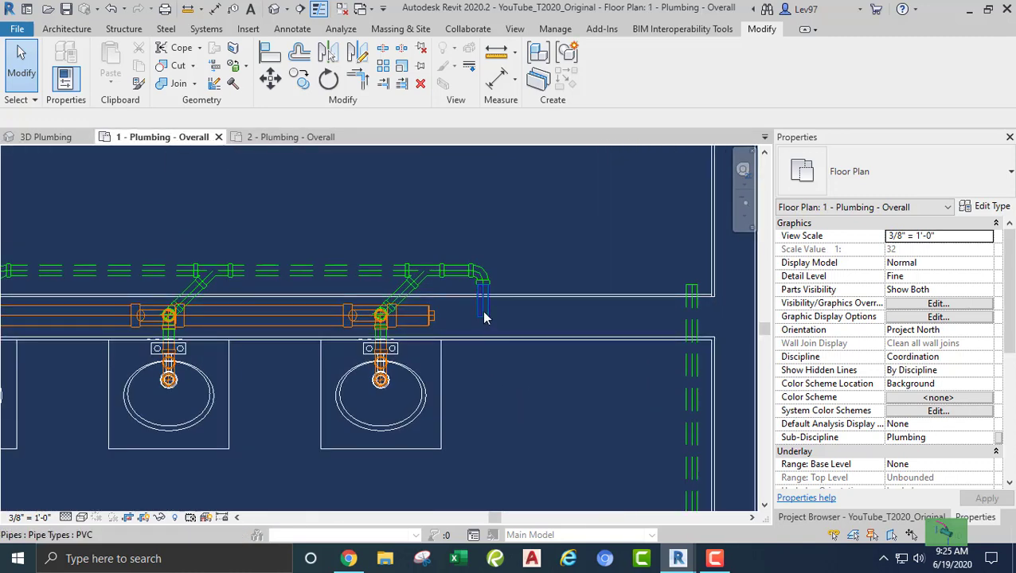
click(489, 328)
right_click(482, 322)
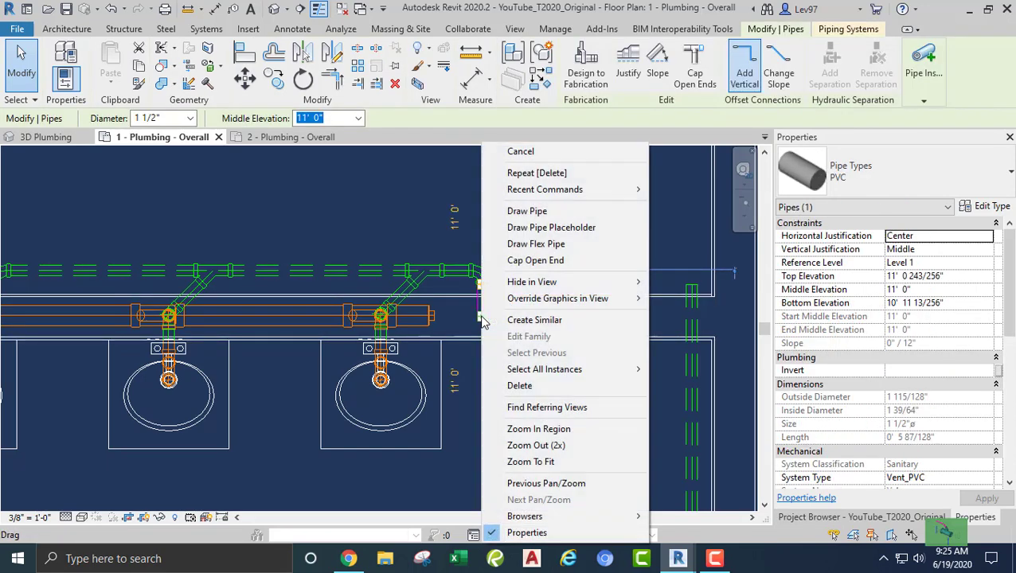
click(531, 211)
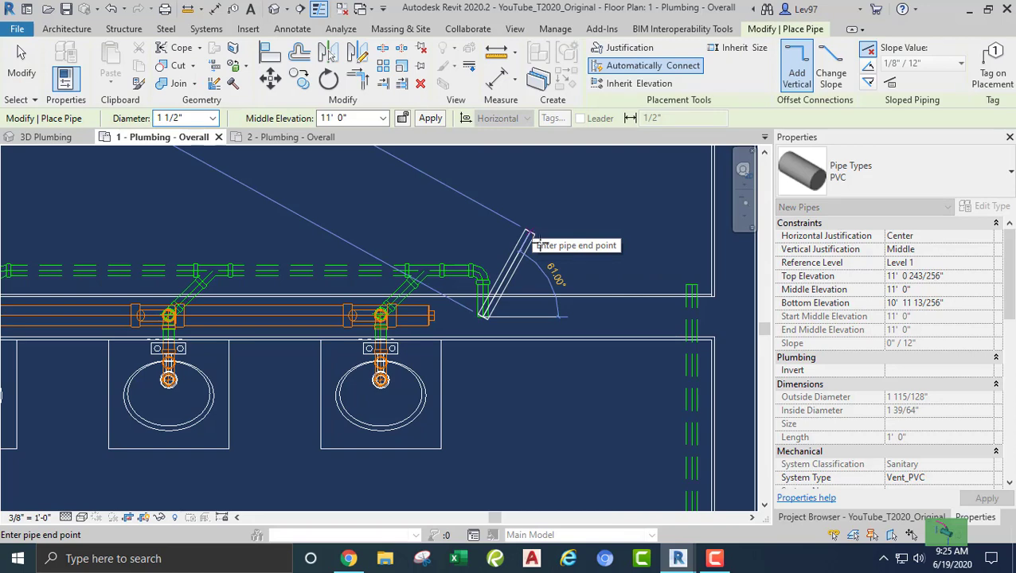
scroll(538, 329, down, 2)
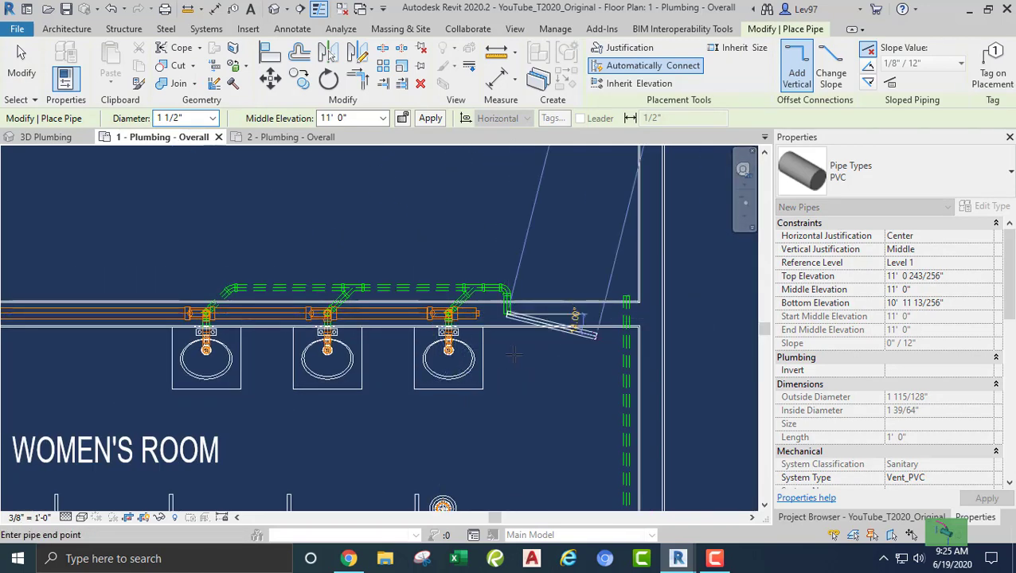
scroll(486, 354, down, 2)
scroll(510, 327, up, 2)
scroll(564, 296, down, 1)
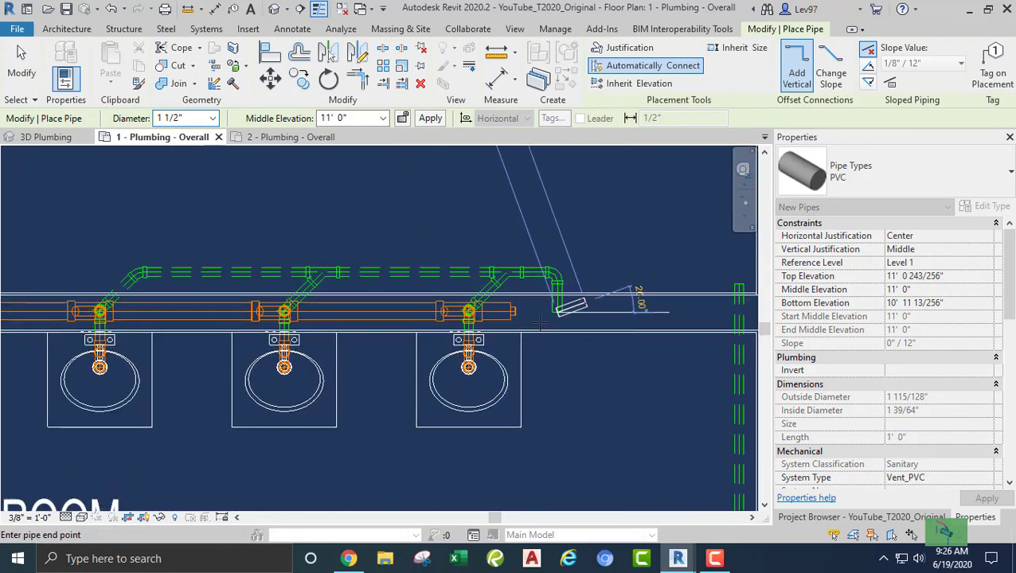
scroll(518, 370, up, 2)
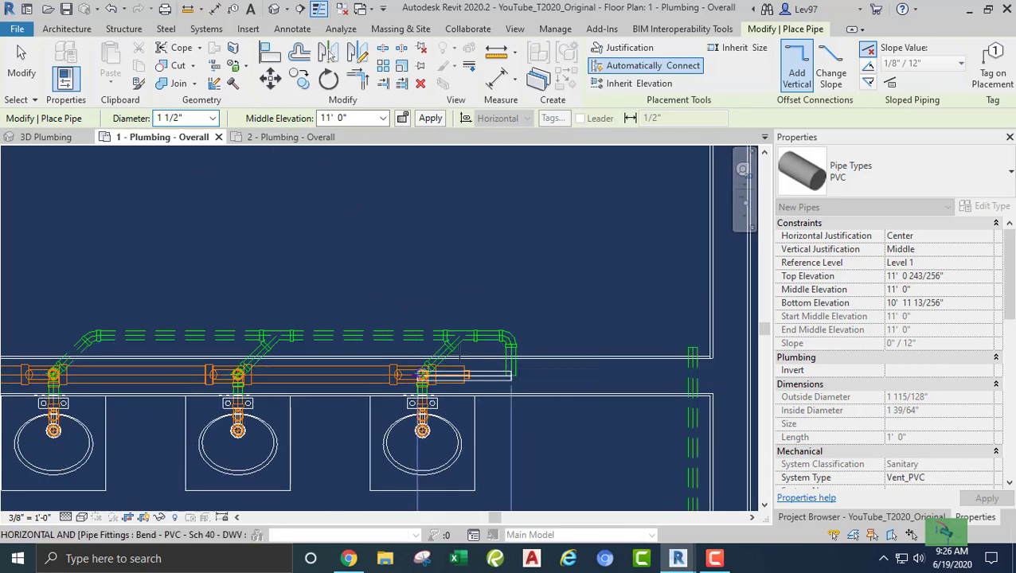
scroll(412, 307, down, 2)
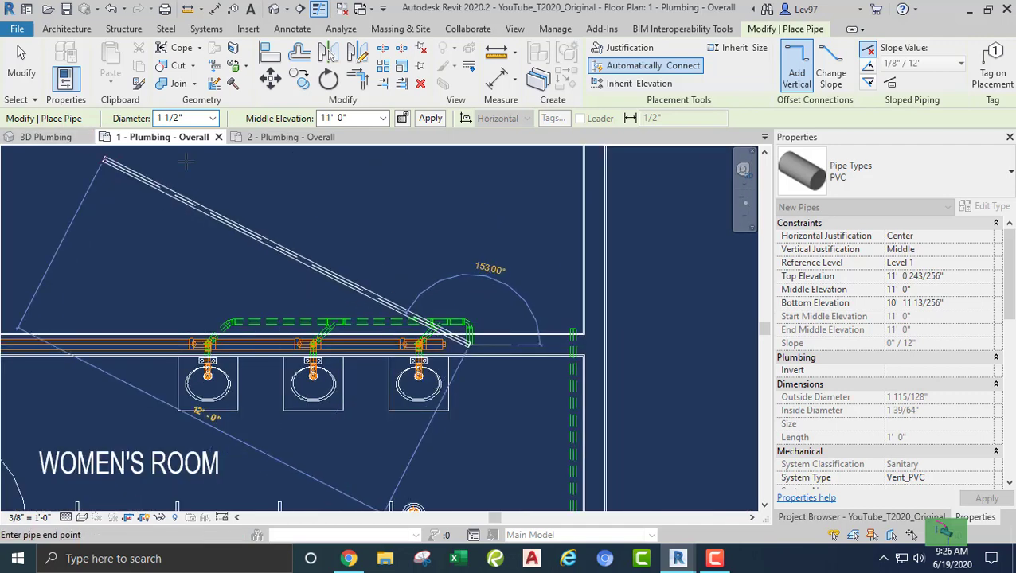
scroll(260, 359, up, 2)
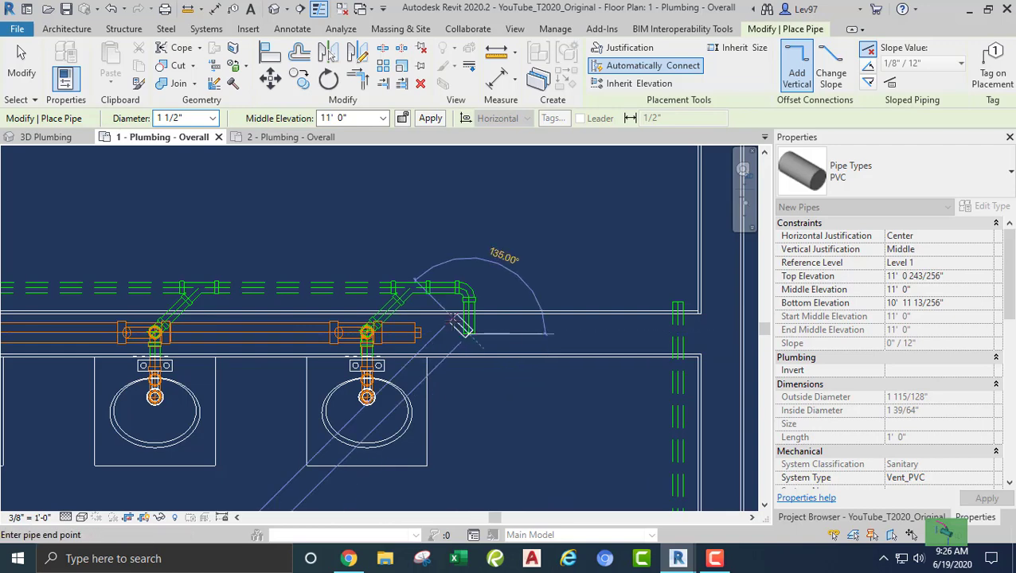
middle_drag(458, 314, 467, 348)
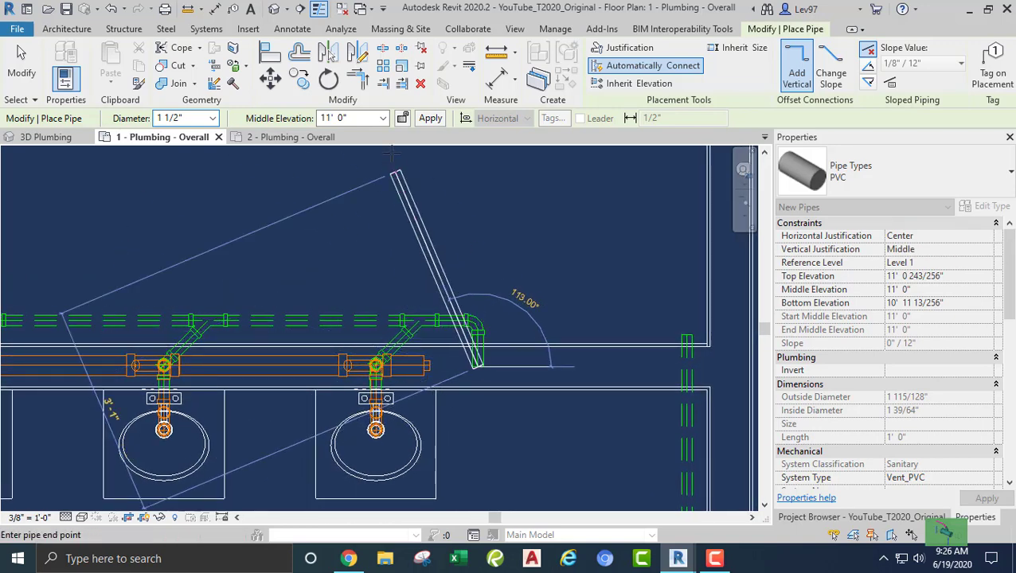
click(353, 118)
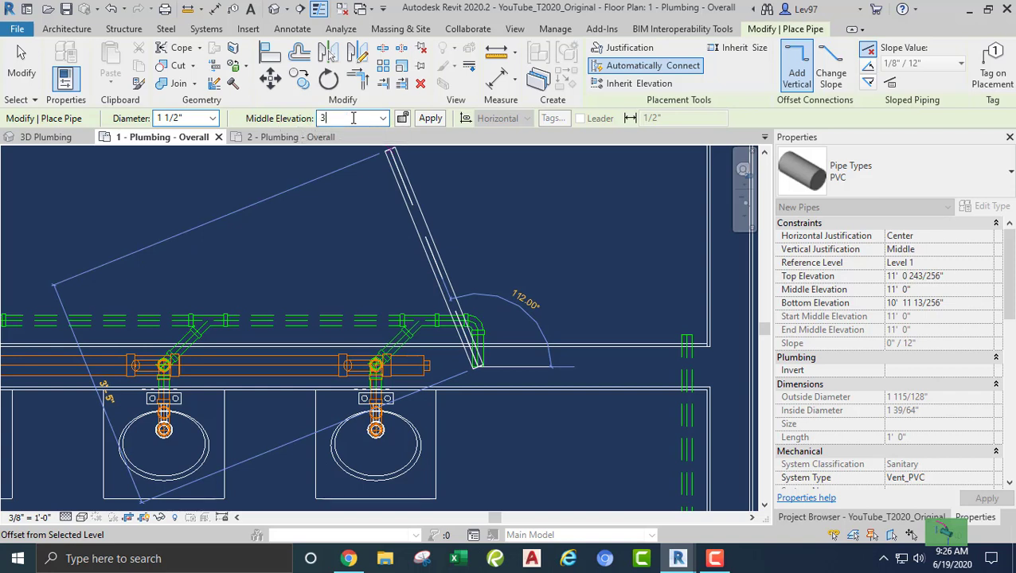
text(30)
key(Return)
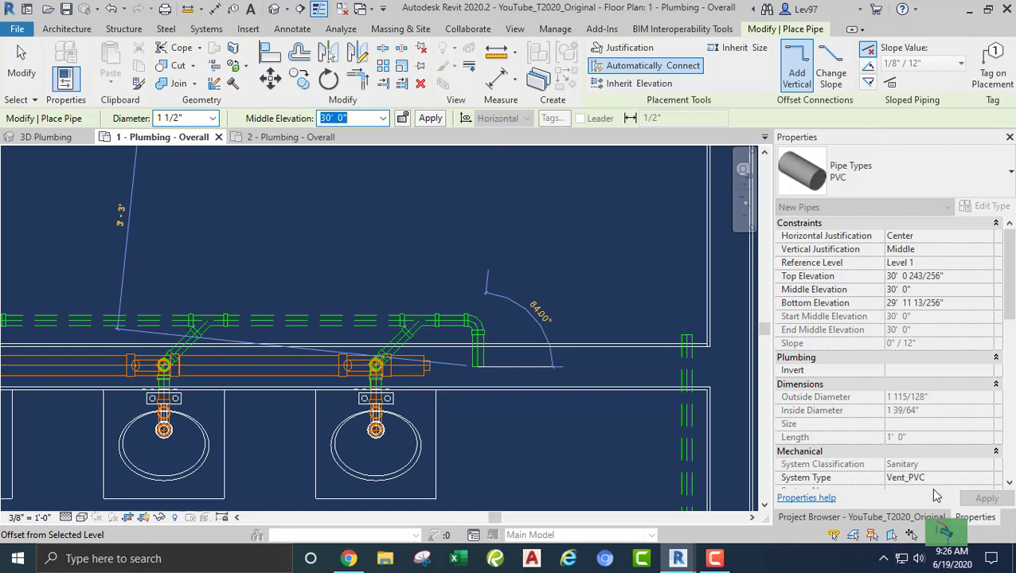
click(425, 118)
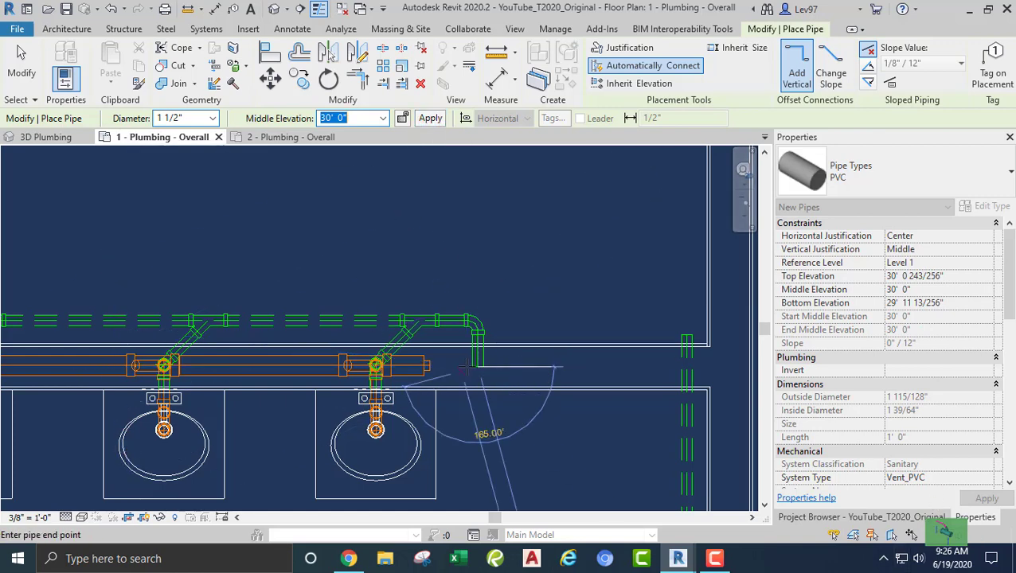
click(431, 118)
key(Escape)
key(Escape)
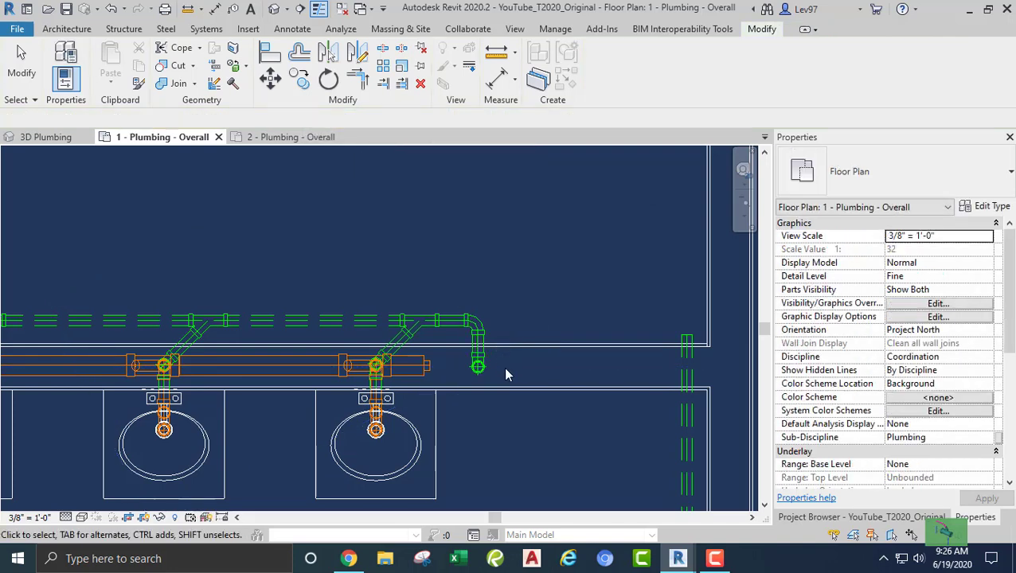
Move the building section line beside the women's room lavatory vent riser and set its view depth just past the riser
scroll(515, 392, down, 2)
scroll(518, 400, down, 4)
middle_drag(515, 423, 509, 231)
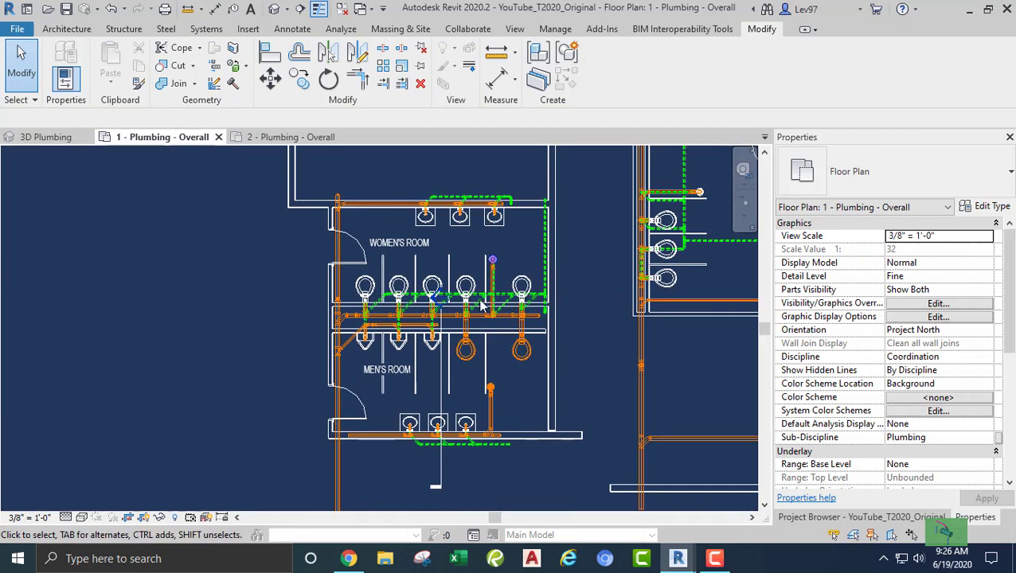
click(438, 403)
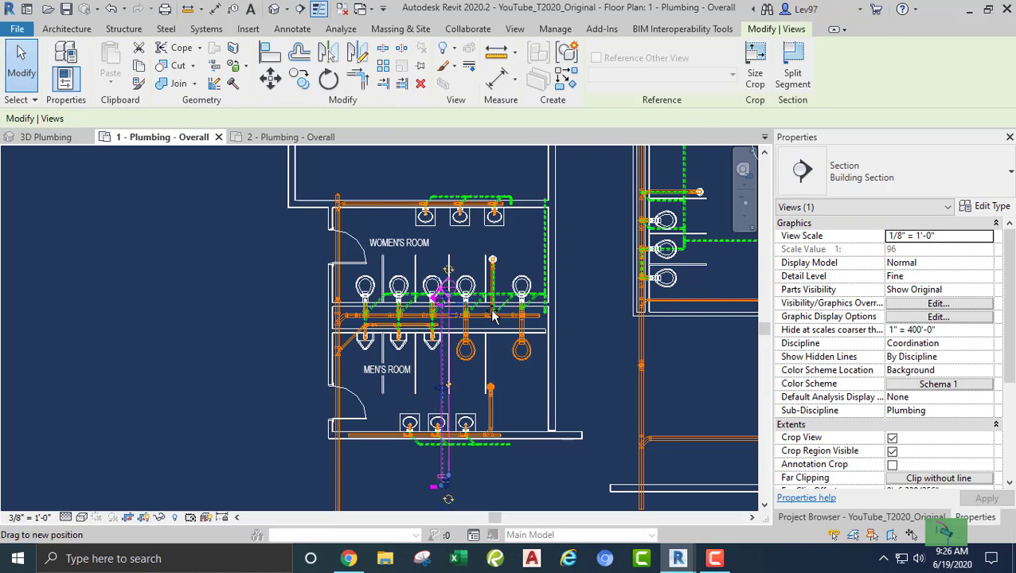
drag(439, 391, 523, 229)
scroll(521, 227, up, 3)
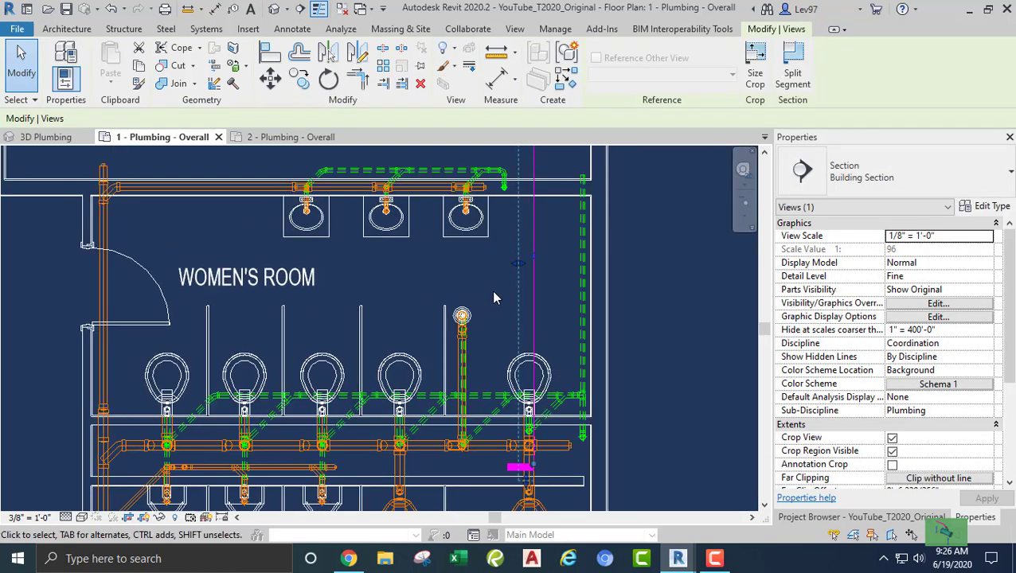
drag(508, 269, 484, 257)
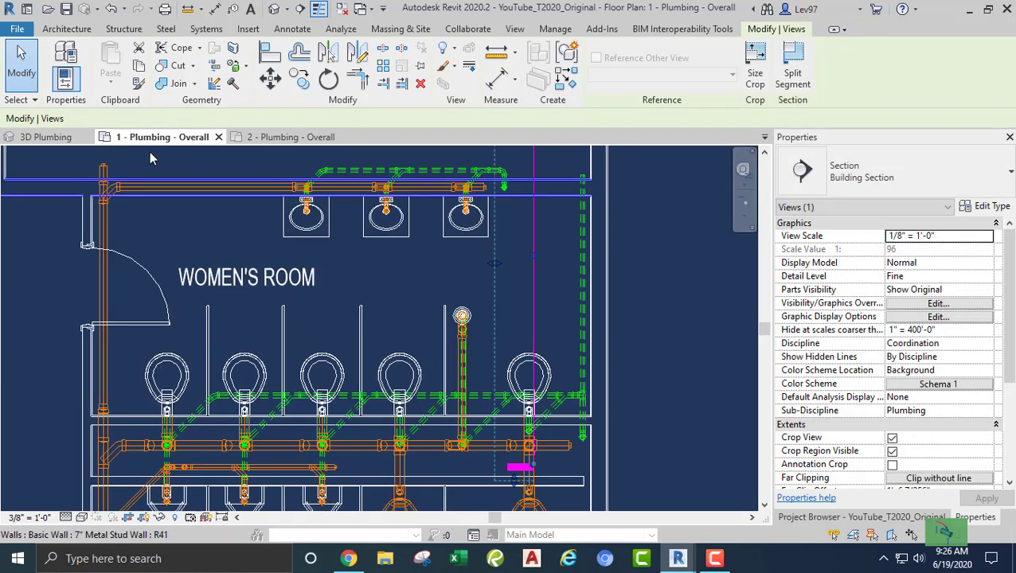
Examine the women's room lavatory vent riser up to the roof in Section 2 and within the wall in the 2 - Plumbing - Overall plan
right_click(534, 228)
click(593, 240)
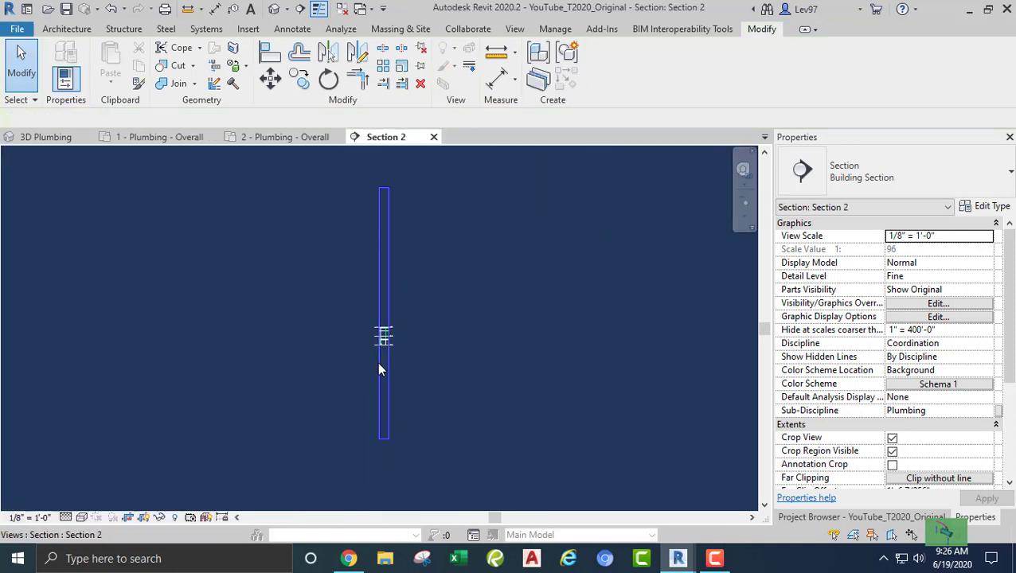
scroll(379, 367, up, 3)
scroll(402, 317, up, 6)
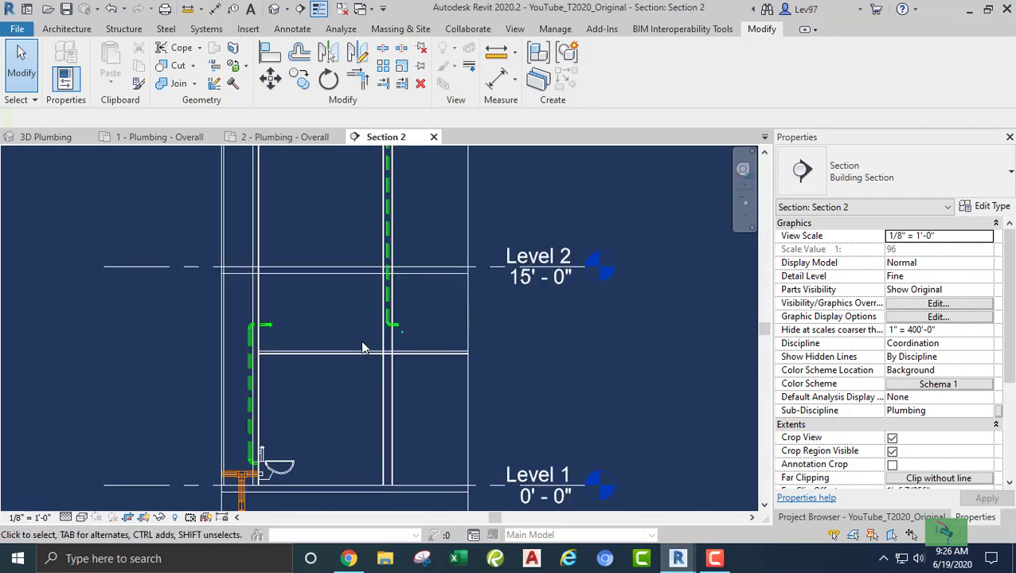
middle_drag(367, 211, 392, 449)
middle_drag(414, 264, 417, 420)
scroll(408, 306, up, 5)
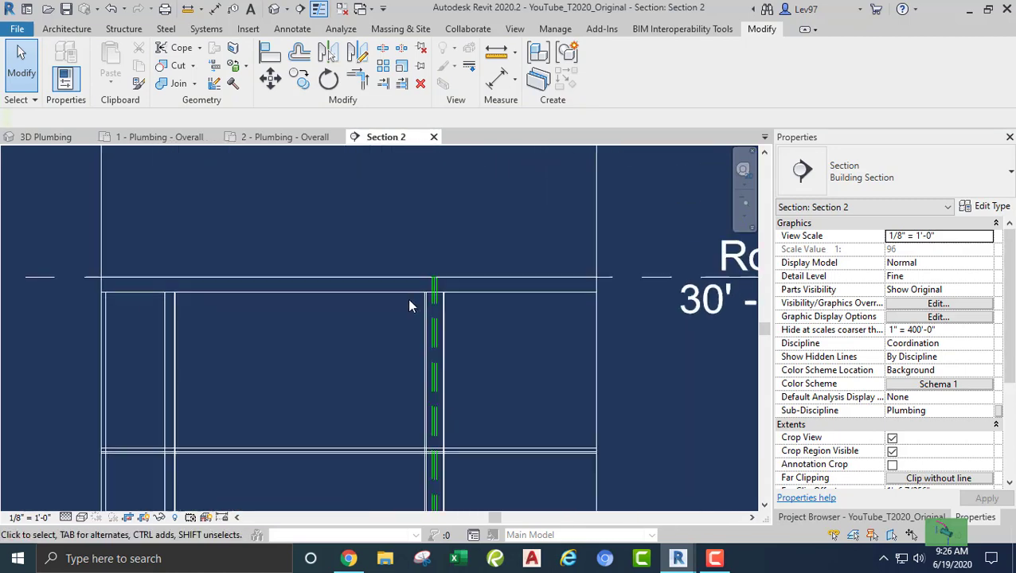
scroll(369, 328, down, 4)
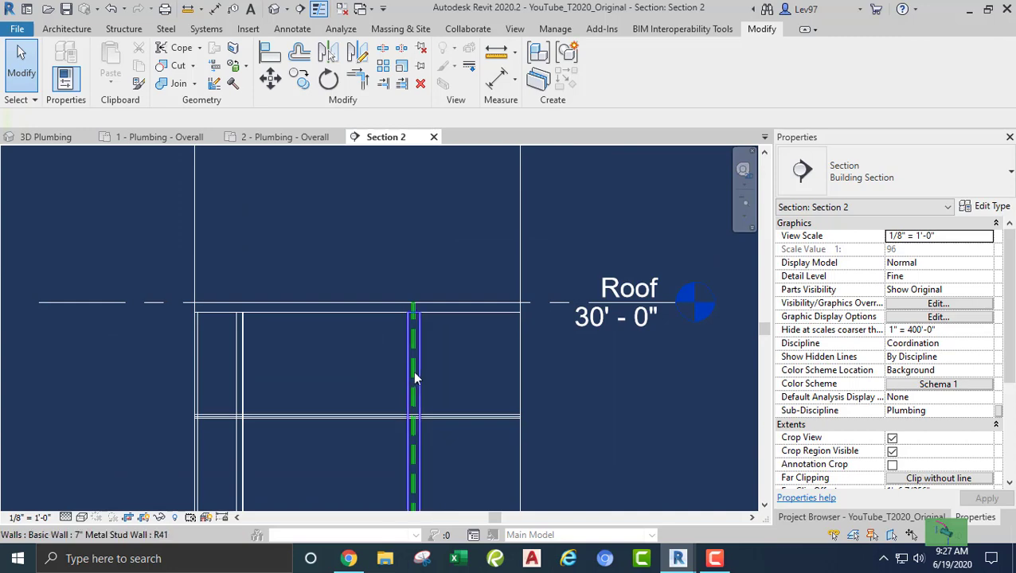
scroll(384, 338, up, 2)
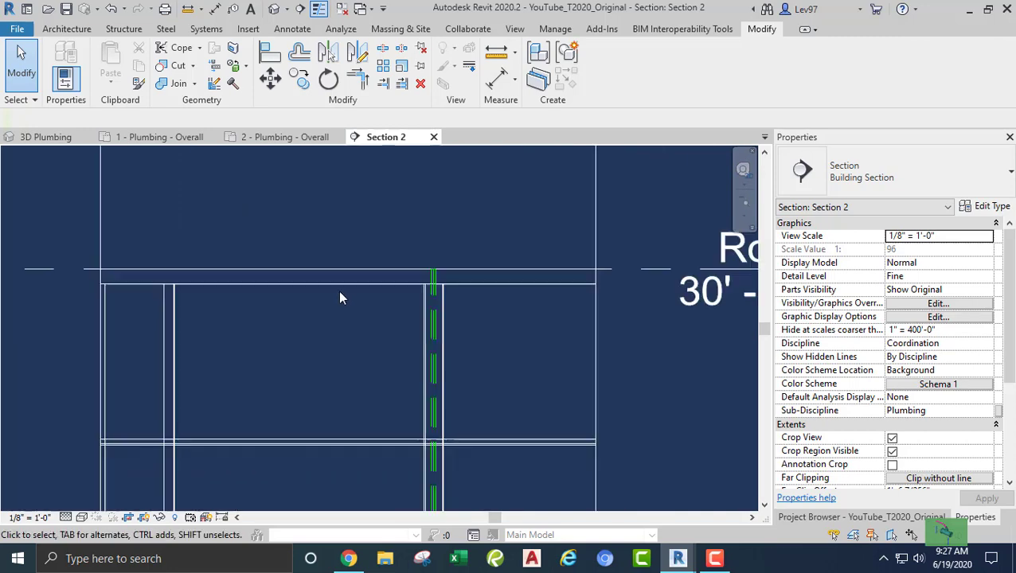
click(288, 139)
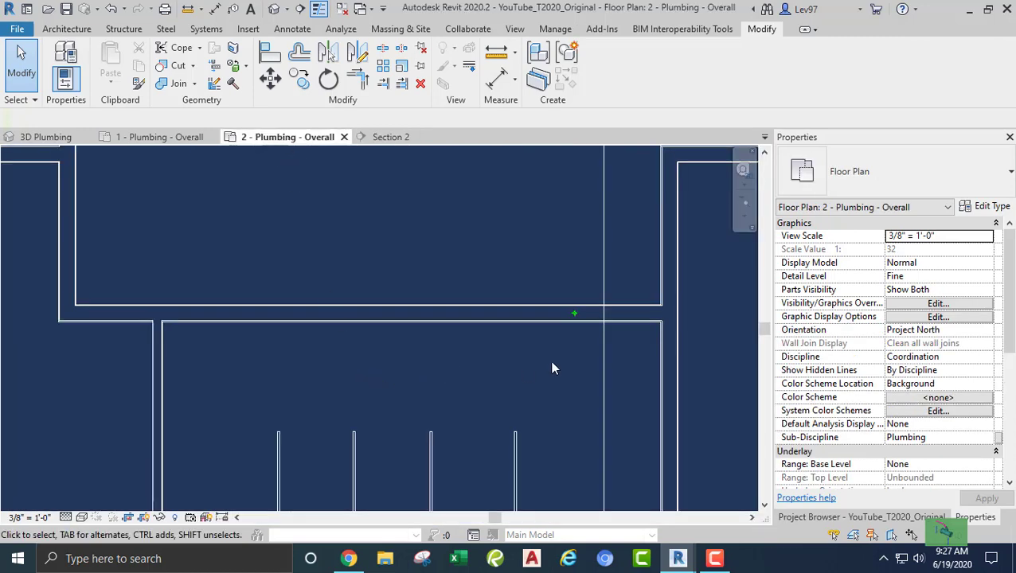
scroll(542, 350, down, 2)
scroll(559, 326, down, 2)
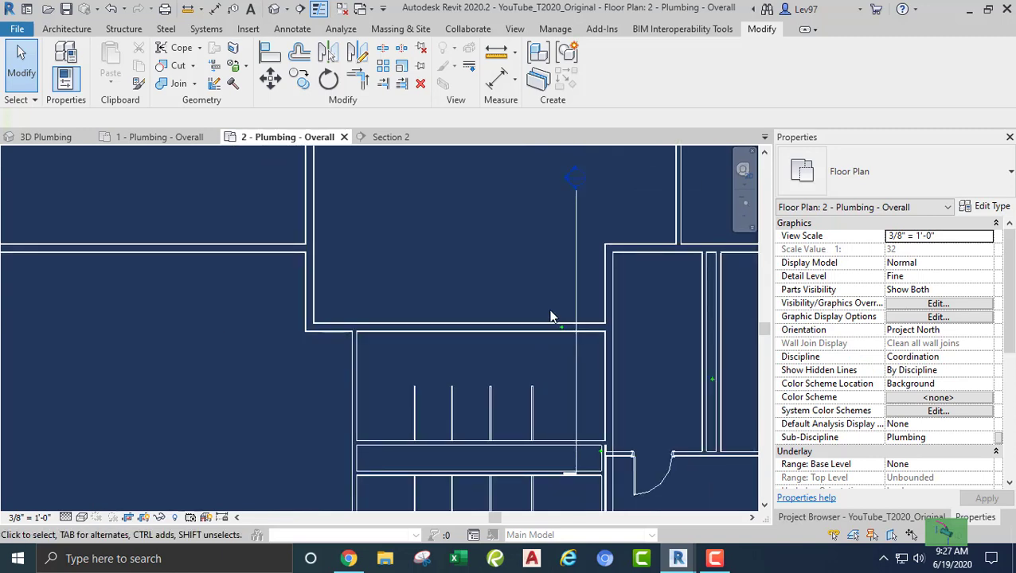
scroll(547, 331, up, 2)
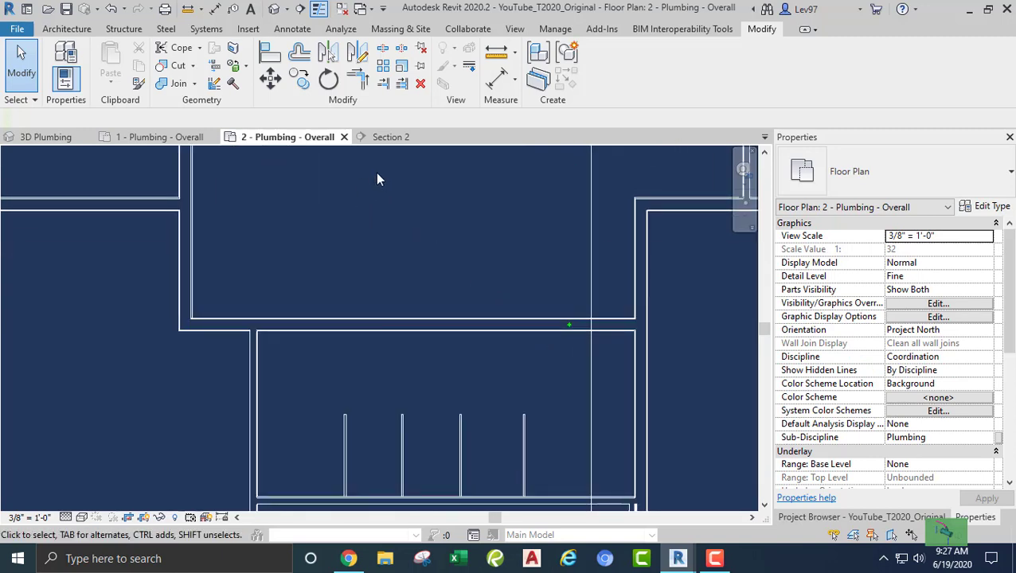
In the 1 - Plumbing - Overall plan, turn the end of the men's room lavatory vent run 90° into the wall for about 8"
click(151, 137)
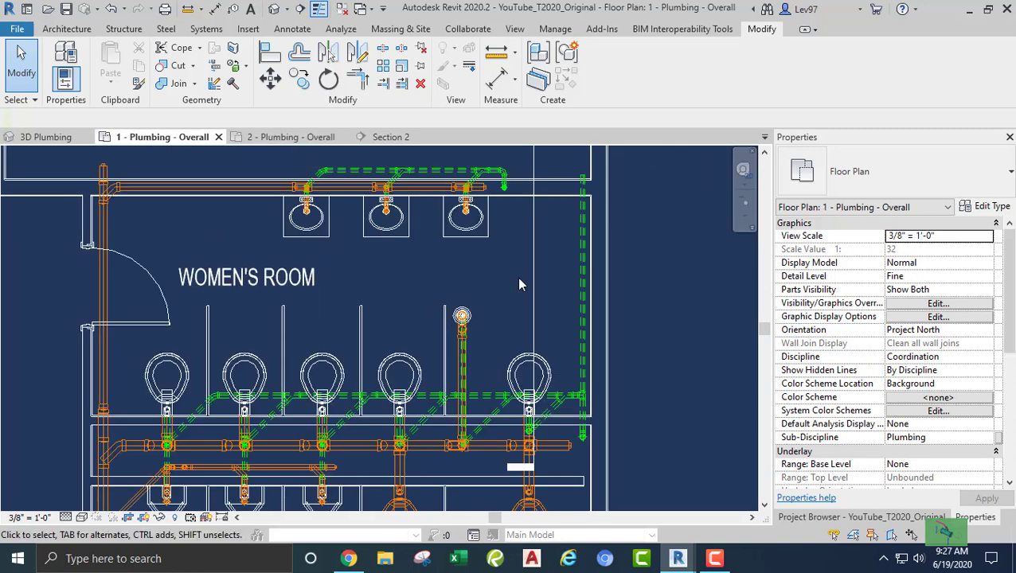
scroll(482, 398, down, 2)
scroll(482, 399, up, 2)
scroll(511, 423, up, 3)
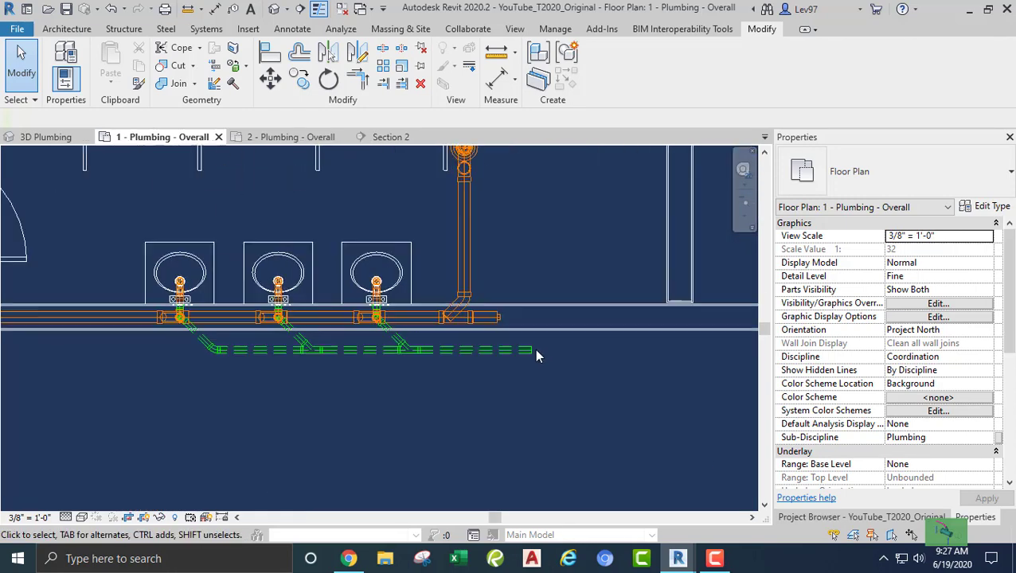
click(537, 327)
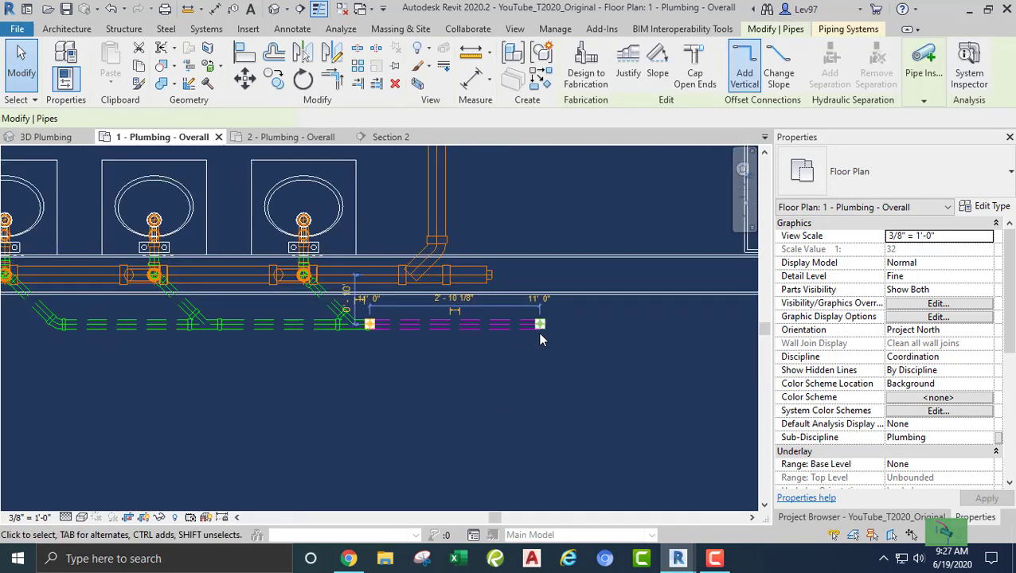
right_click(541, 331)
click(580, 213)
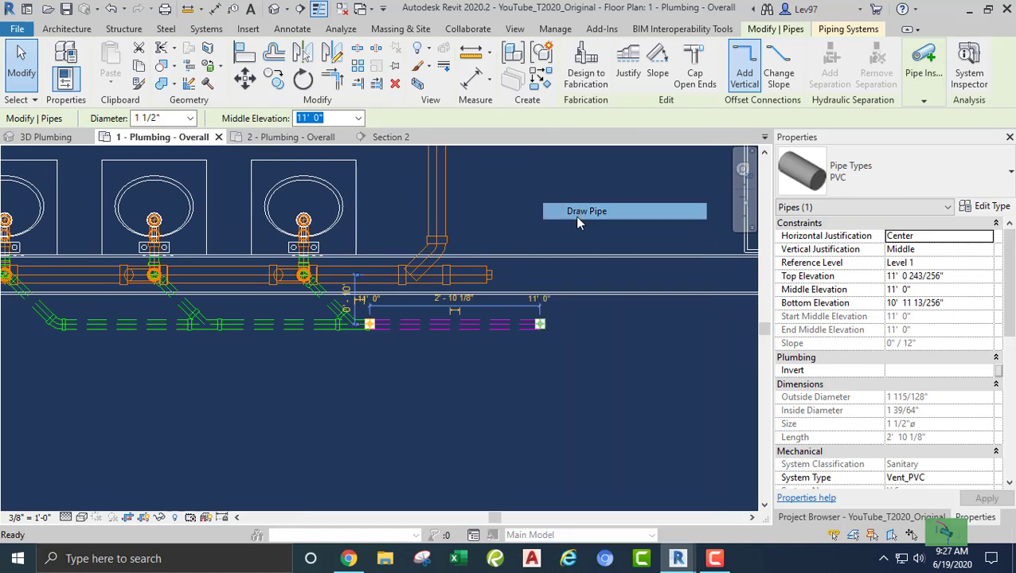
click(540, 274)
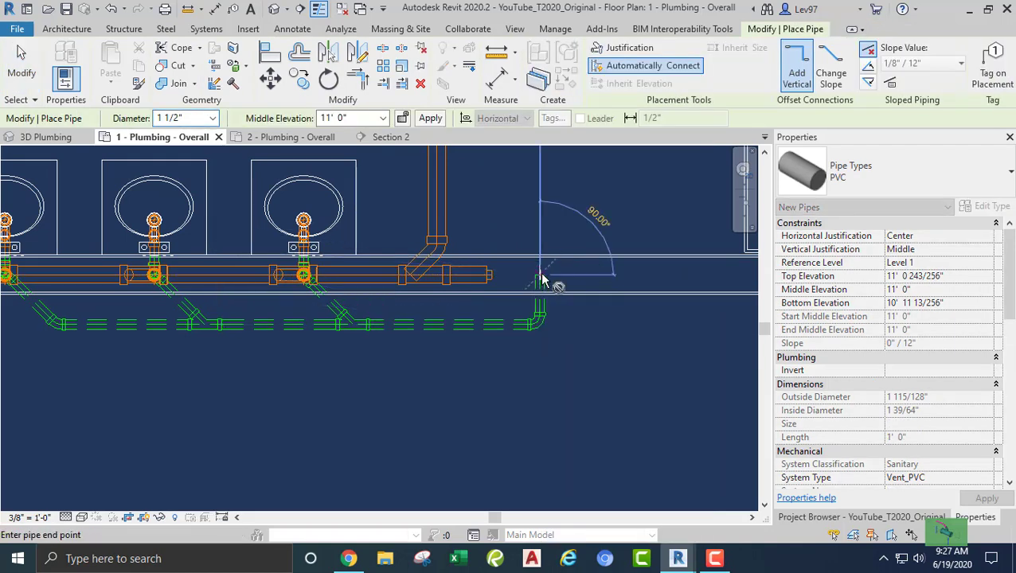
key(Escape)
key(Escape)
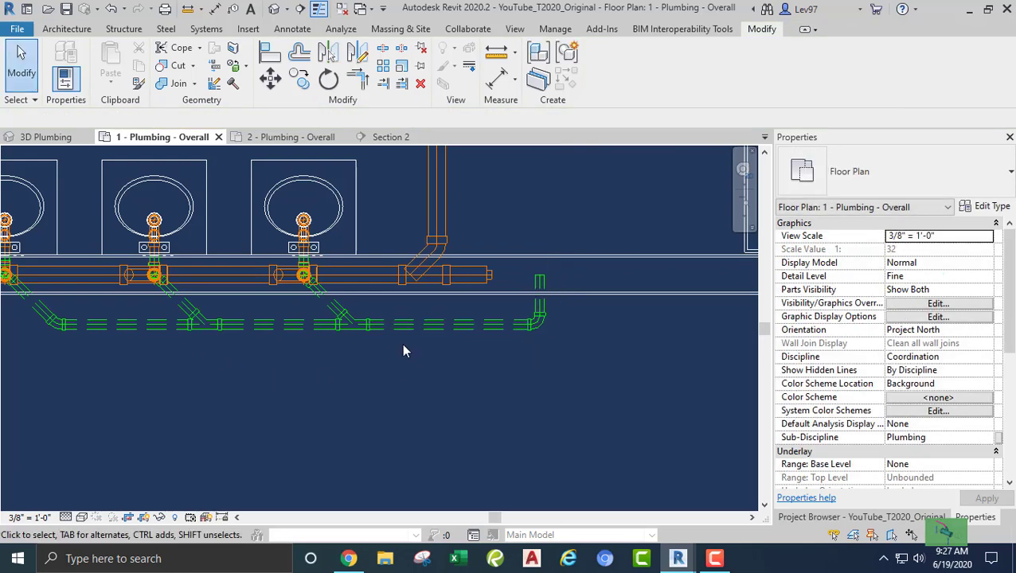
In the 1 - Plumbing - Overall plan, run a 1 1/2" PVC vertical pipe from the men's room lavatory vent's open end up to 30' 0"
scroll(453, 351, down, 3)
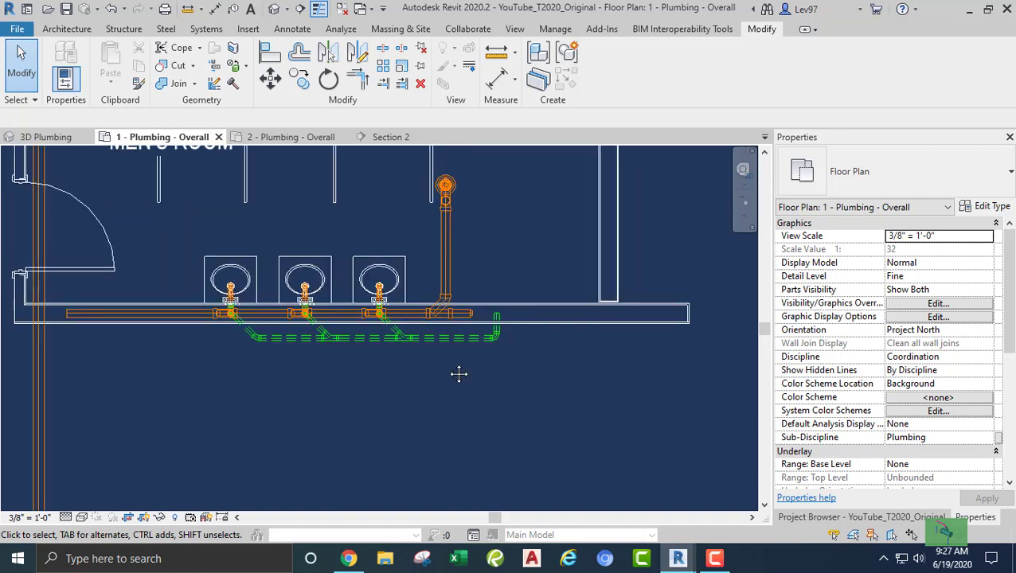
scroll(436, 373, up, 4)
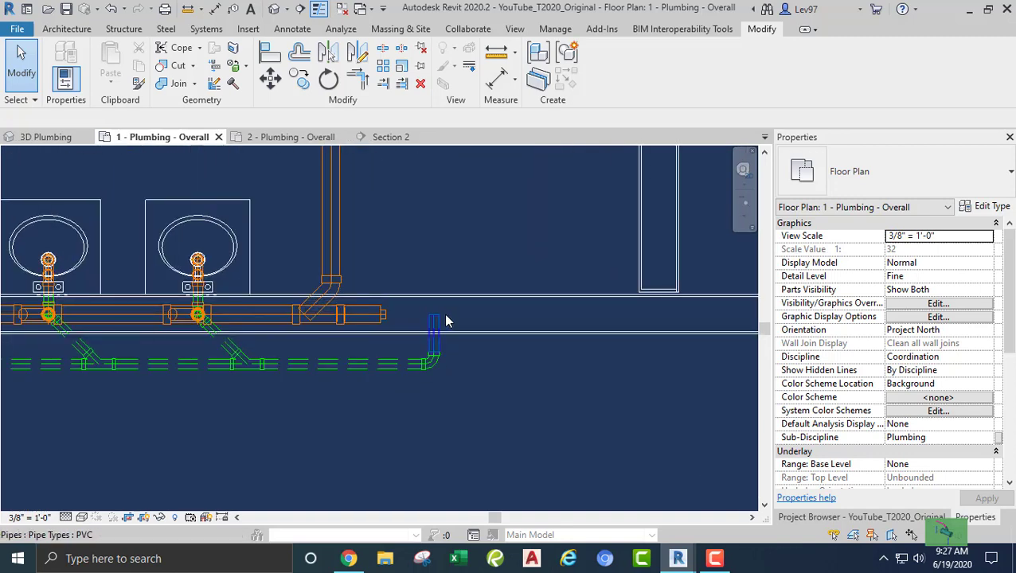
click(445, 321)
right_click(435, 320)
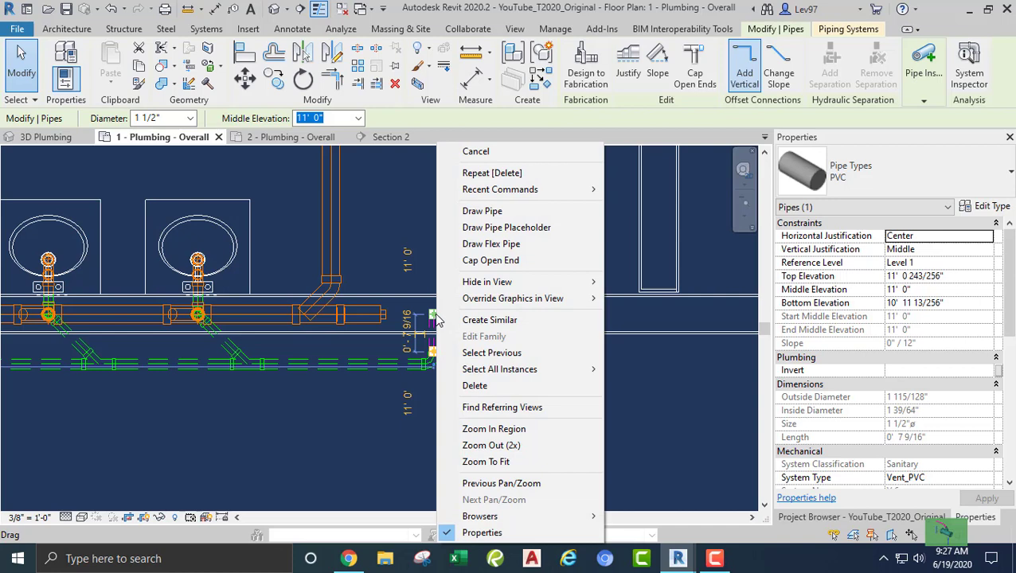
click(481, 211)
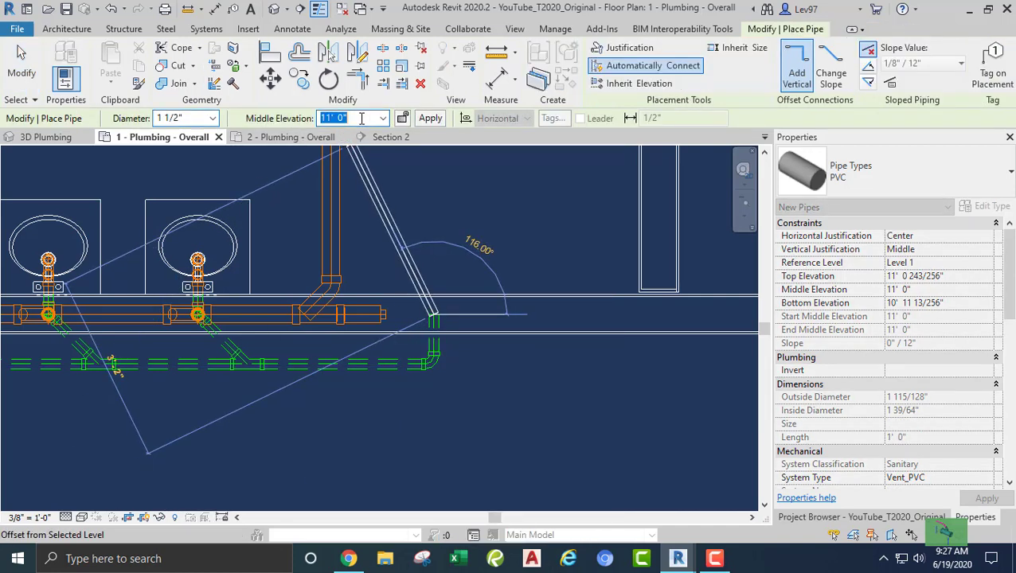
key(Return)
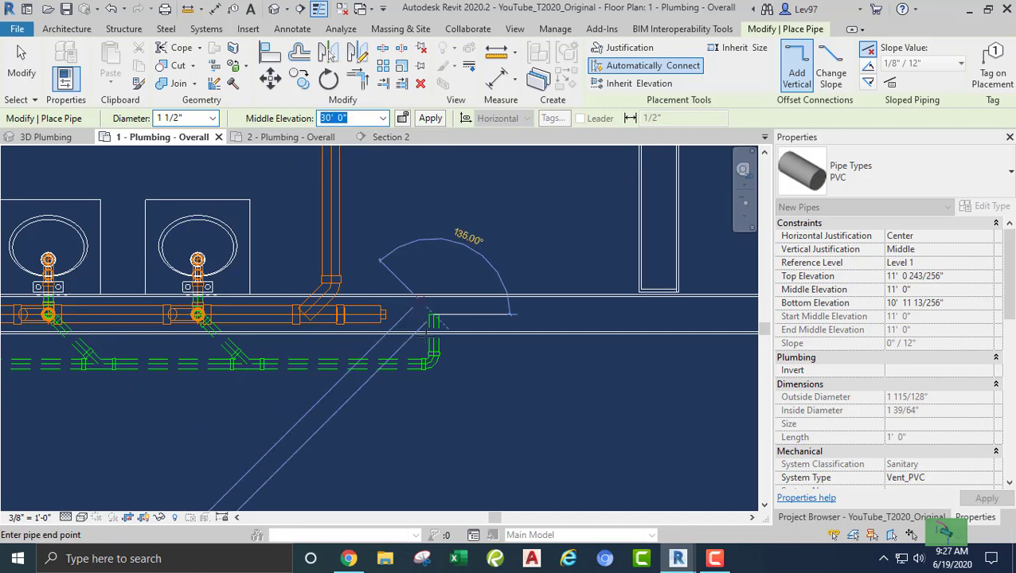
click(430, 119)
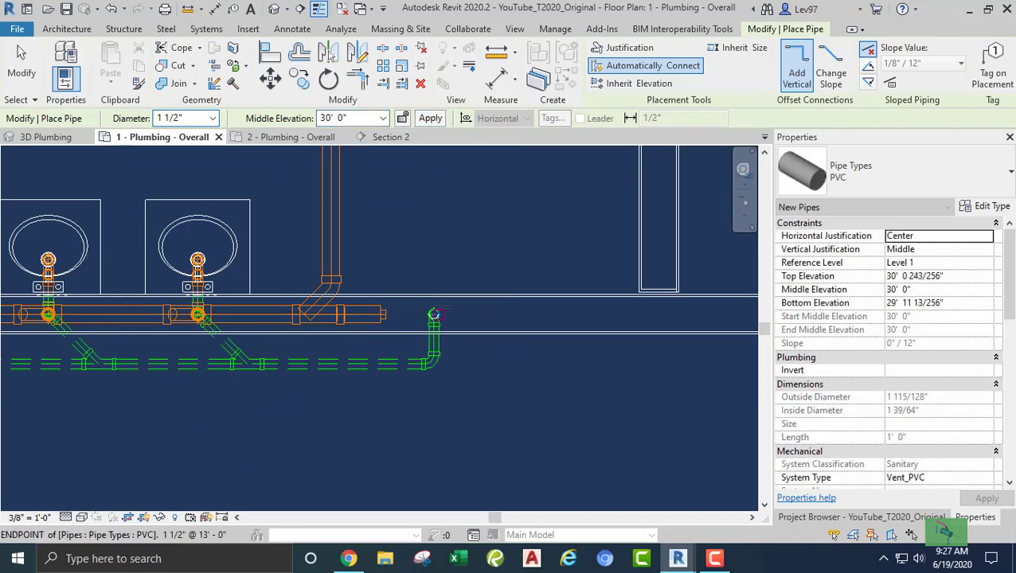
key(Escape)
key(Escape)
Move the building section line beside the men's room lavatory vent riser and examine the riser up to the roof in Section 2
scroll(460, 283, down, 2)
scroll(456, 286, down, 3)
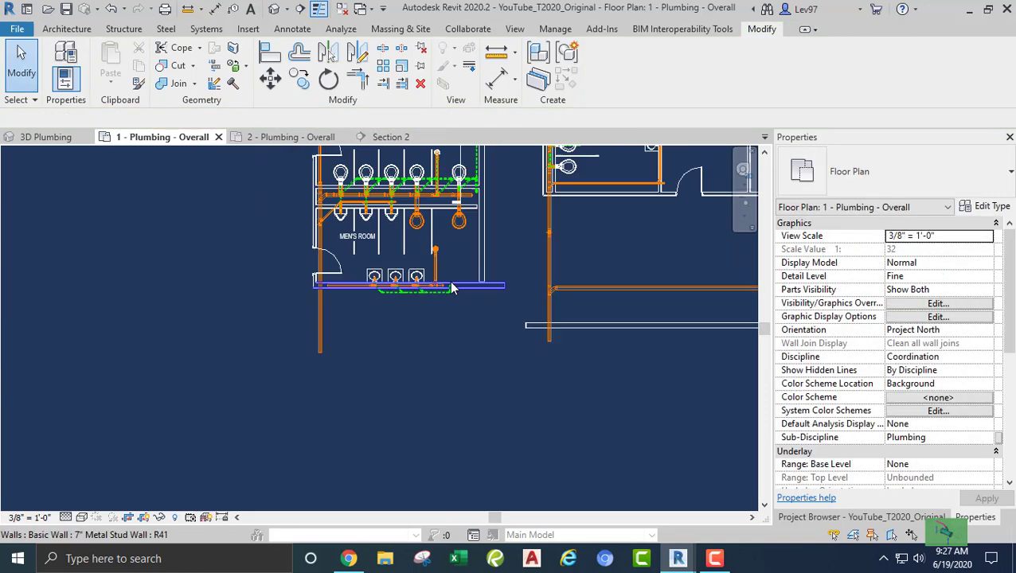
click(458, 284)
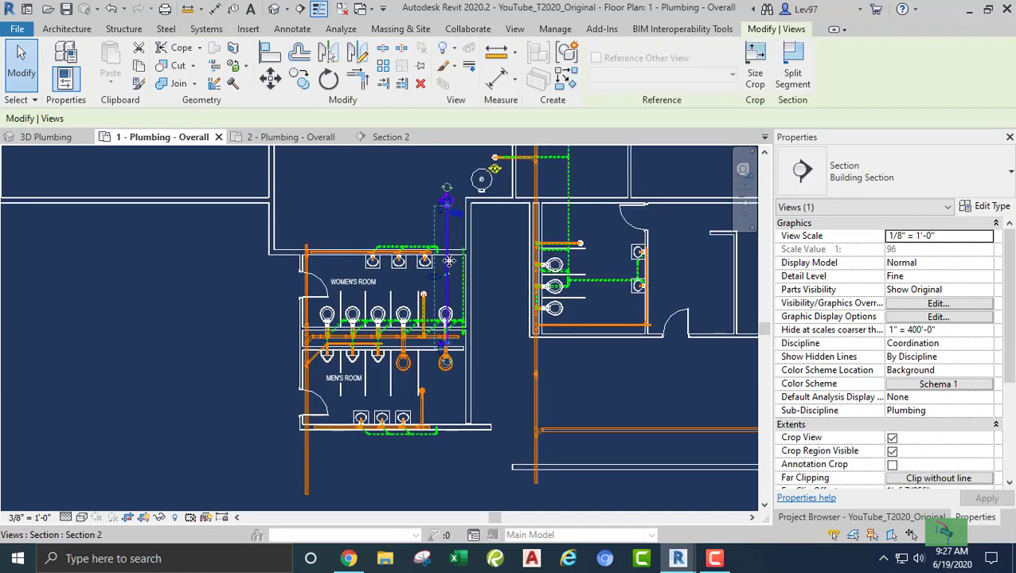
drag(446, 279, 447, 394)
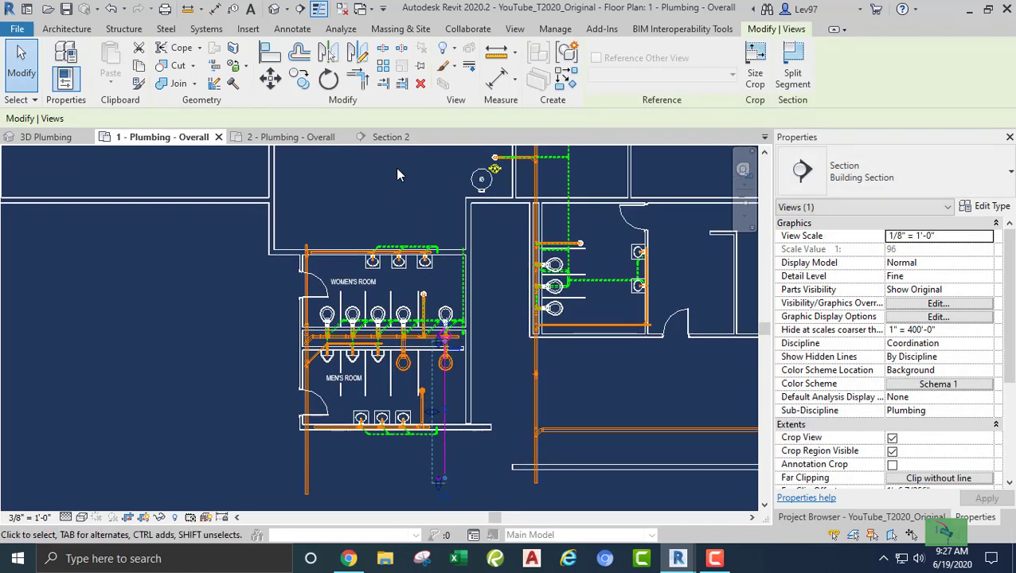
click(386, 137)
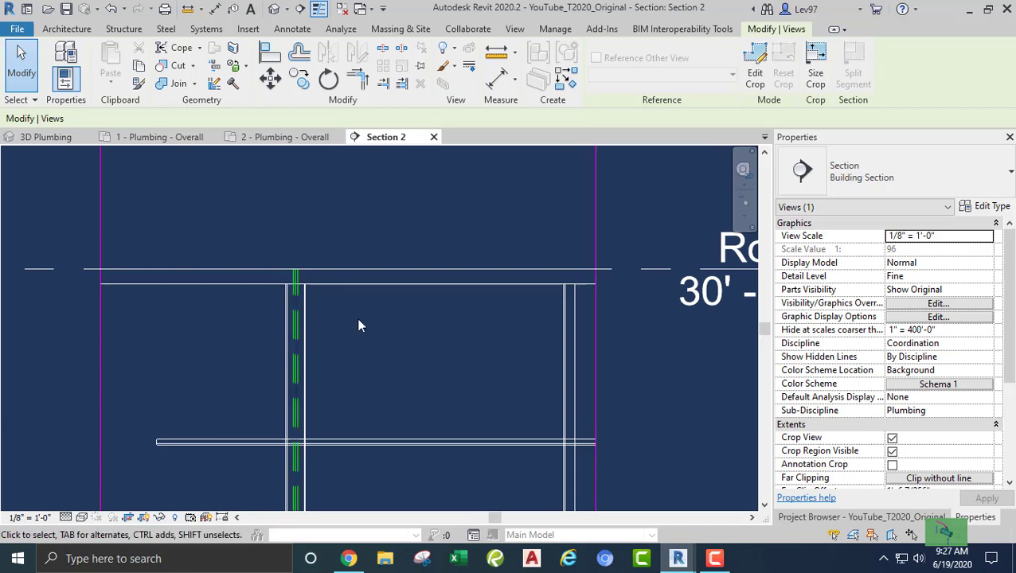
scroll(360, 328, down, 5)
middle_drag(384, 445, 442, 259)
scroll(376, 349, up, 3)
middle_drag(442, 384, 462, 544)
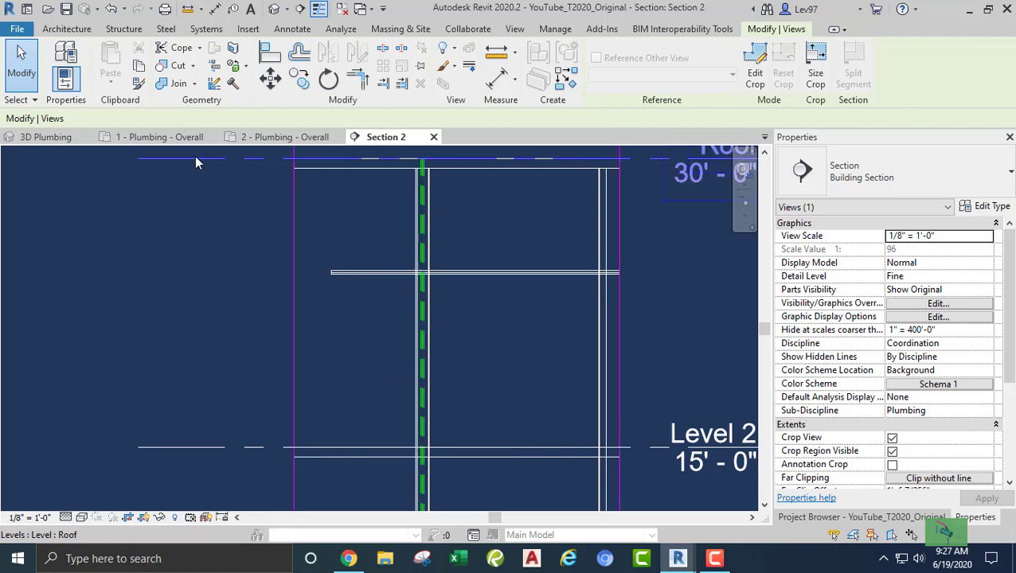
Return to the 1 - Plumbing - Overall plan at the men's room floor drain and clear the section line selection
click(158, 137)
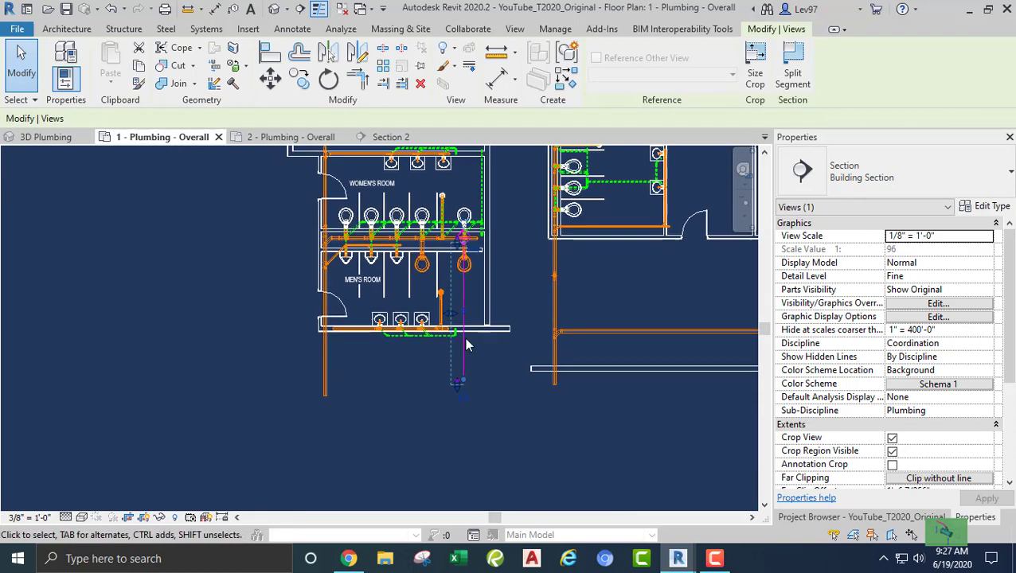
scroll(433, 387, up, 5)
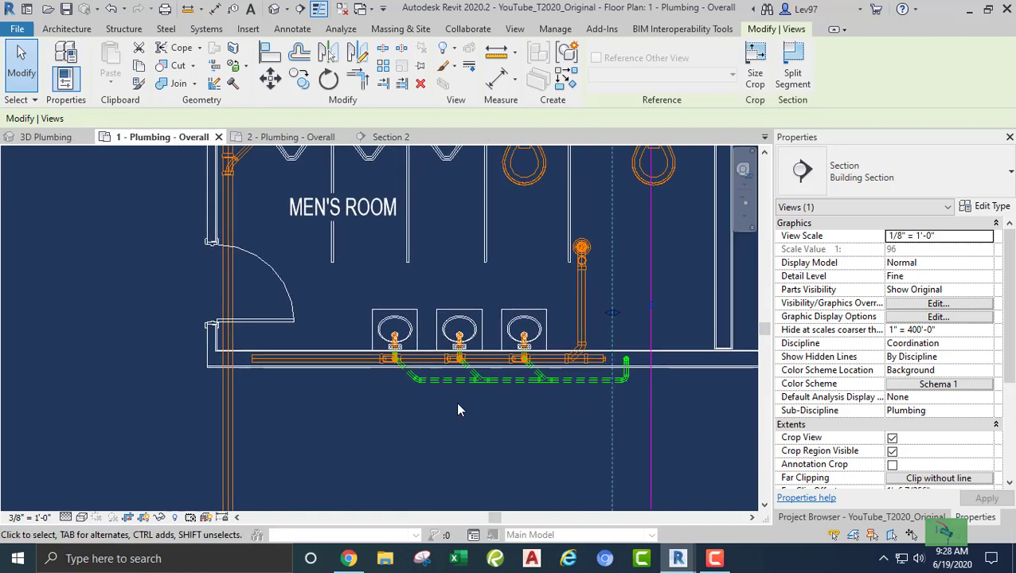
middle_drag(521, 373, 370, 389)
scroll(414, 307, up, 3)
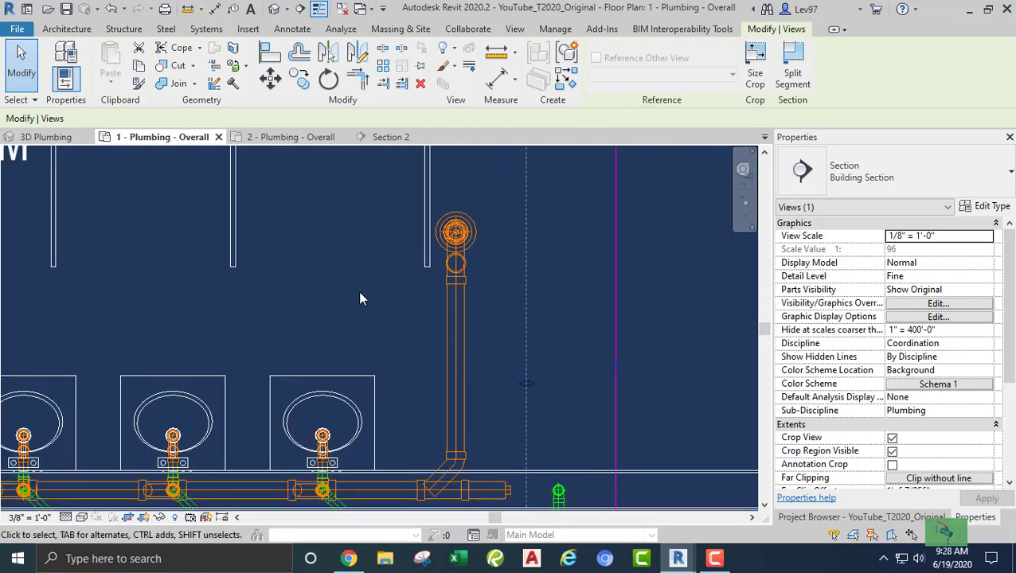
middle_drag(360, 293, 358, 271)
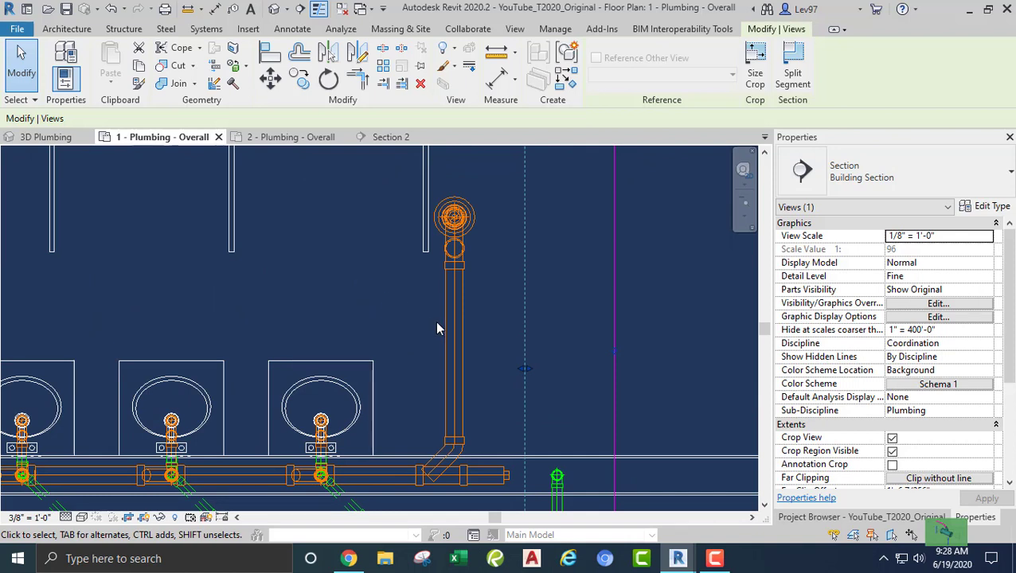
key(Escape)
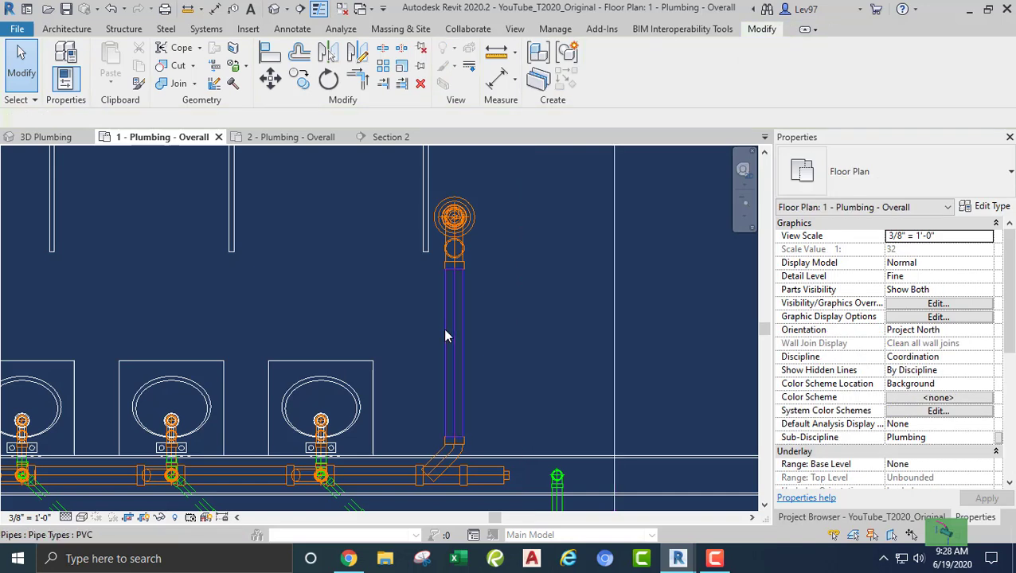
click(445, 330)
middle_drag(406, 276, 419, 377)
scroll(427, 321, up, 2)
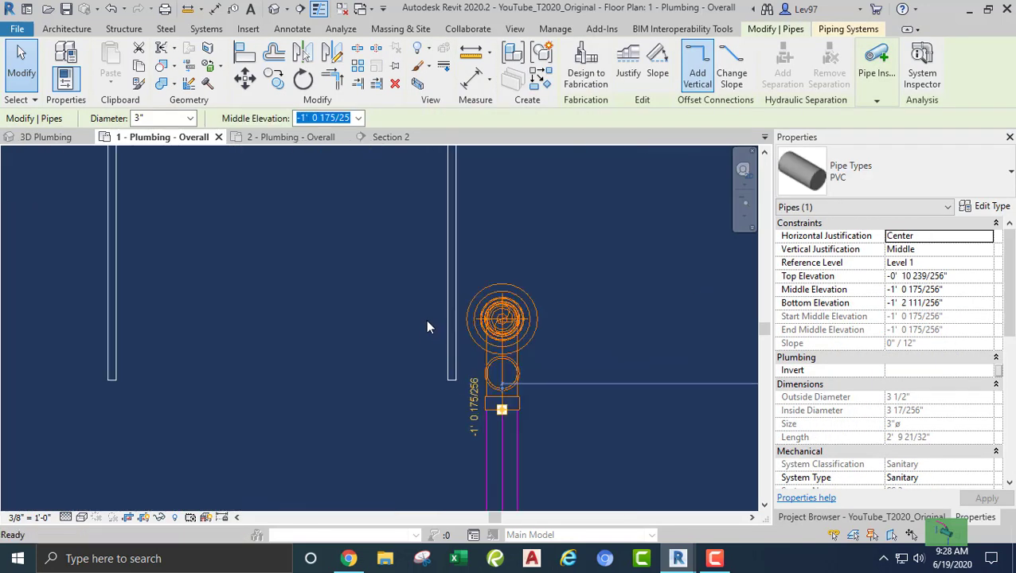
key(Escape)
Run a 1 1/2" PVC vent pipe from the men's room floor drain's vent connector along its drain line into the lavatory wall
click(460, 321)
scroll(507, 363, up, 3)
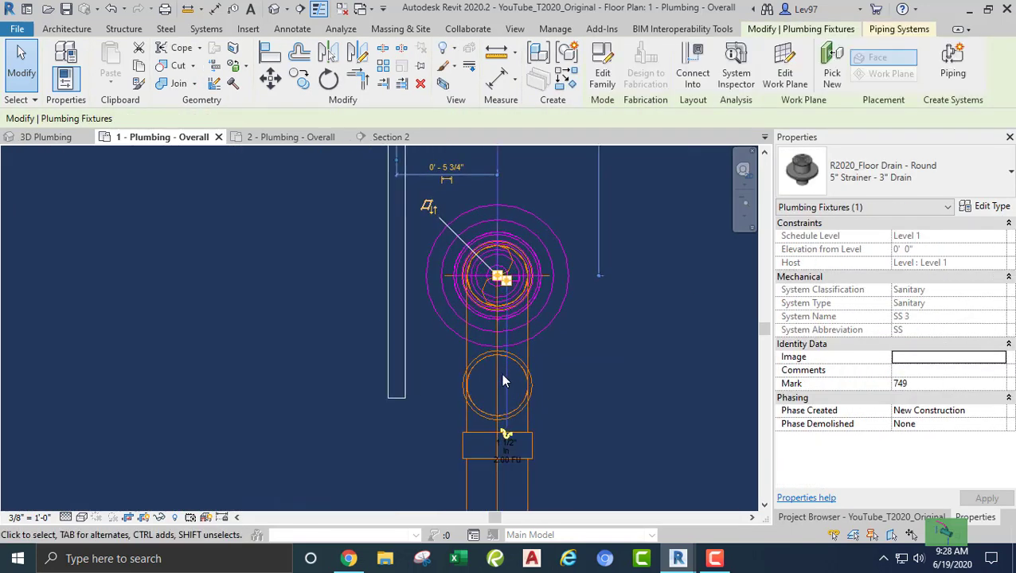
middle_drag(498, 396, 497, 260)
scroll(503, 327, up, 2)
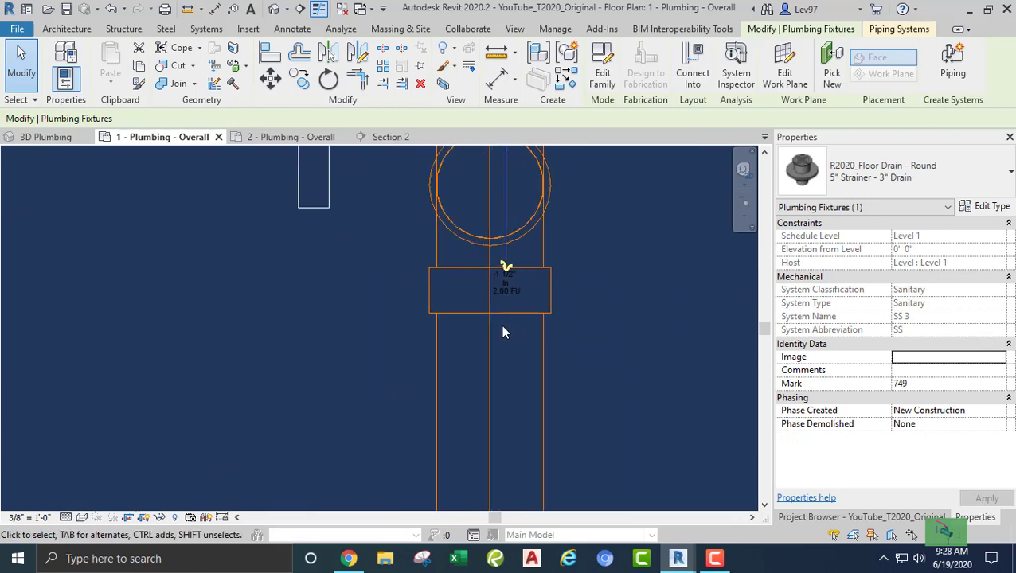
click(506, 270)
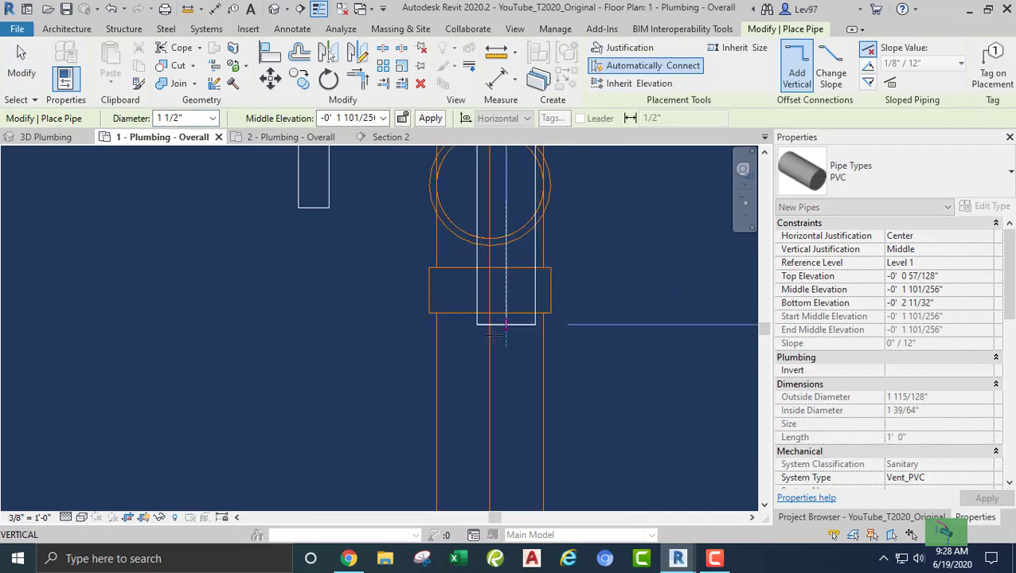
scroll(457, 335, down, 3)
scroll(451, 371, down, 2)
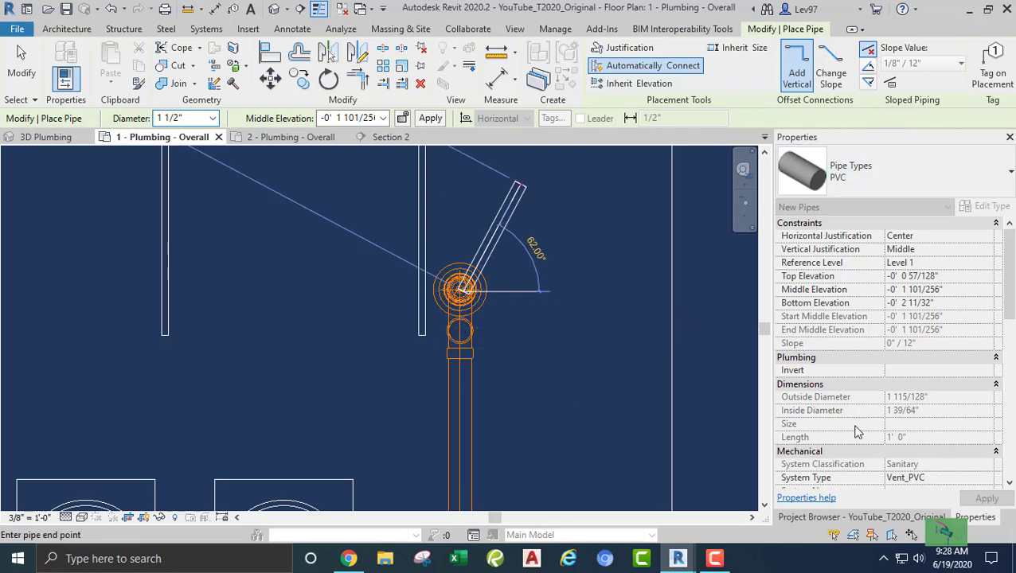
scroll(523, 397, down, 3)
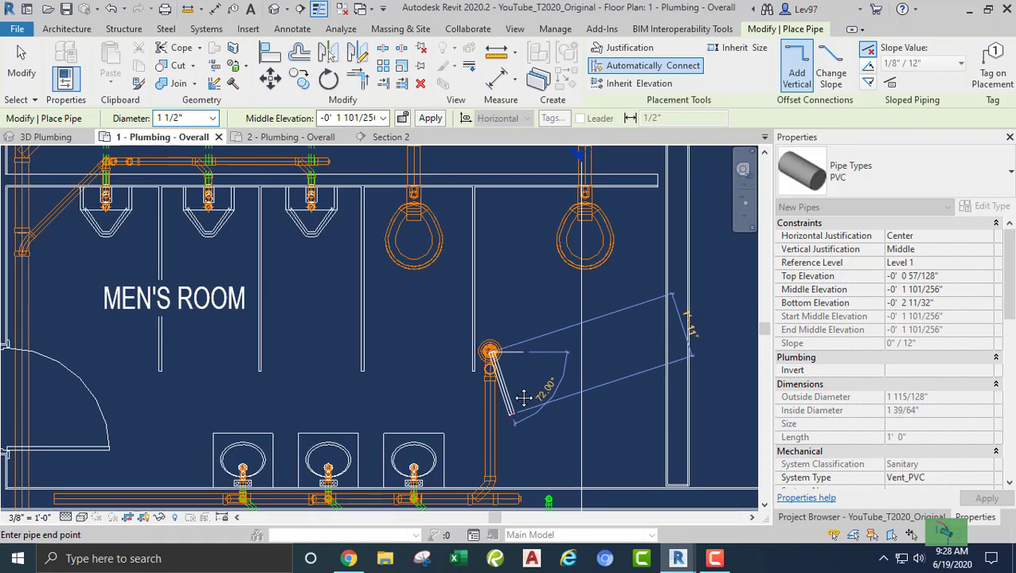
scroll(523, 398, up, 5)
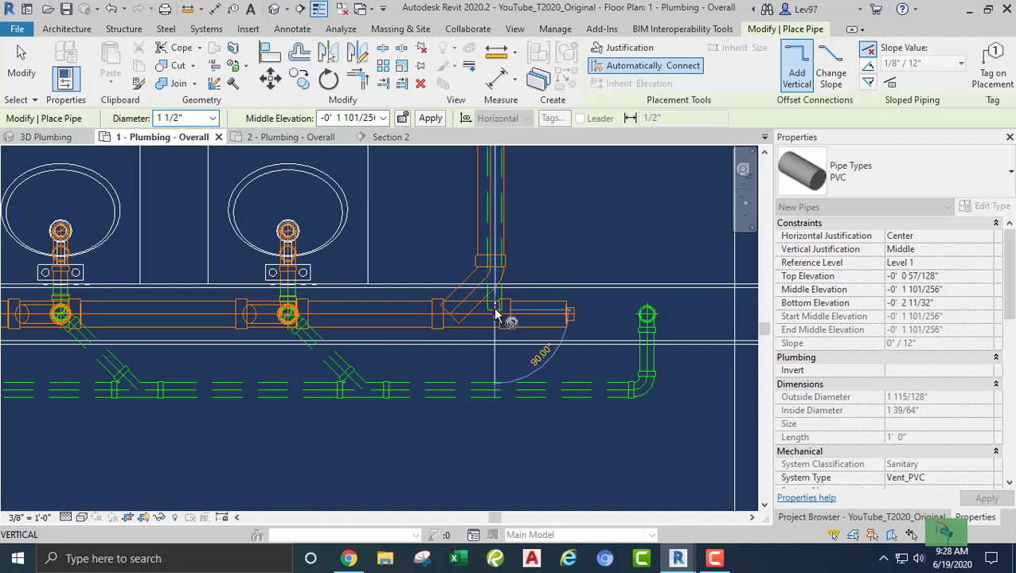
click(498, 310)
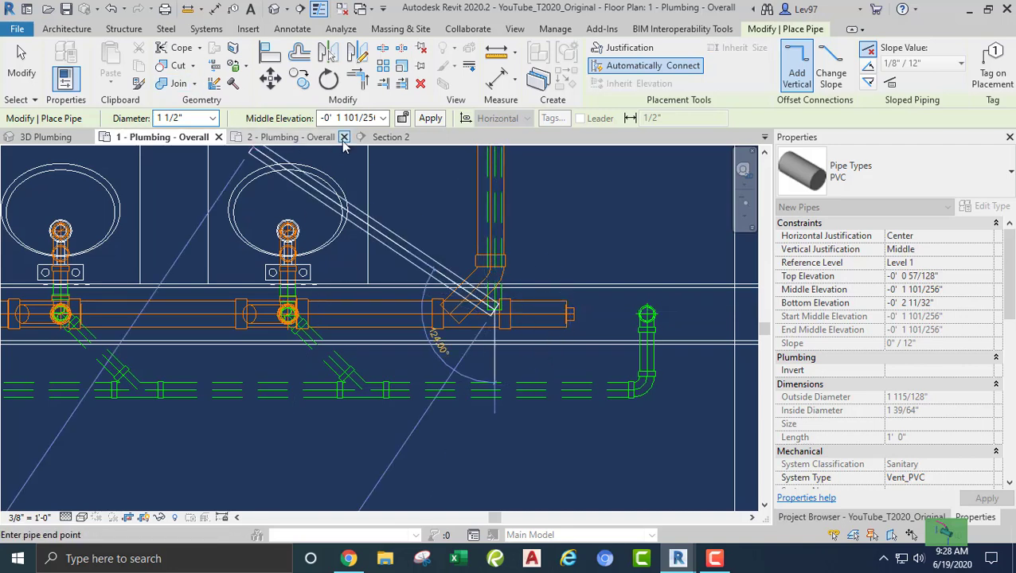
Raise the floor drain vent within the wall to 11' 0" and connect it diagonally into the men's room lavatory vent run
click(353, 118)
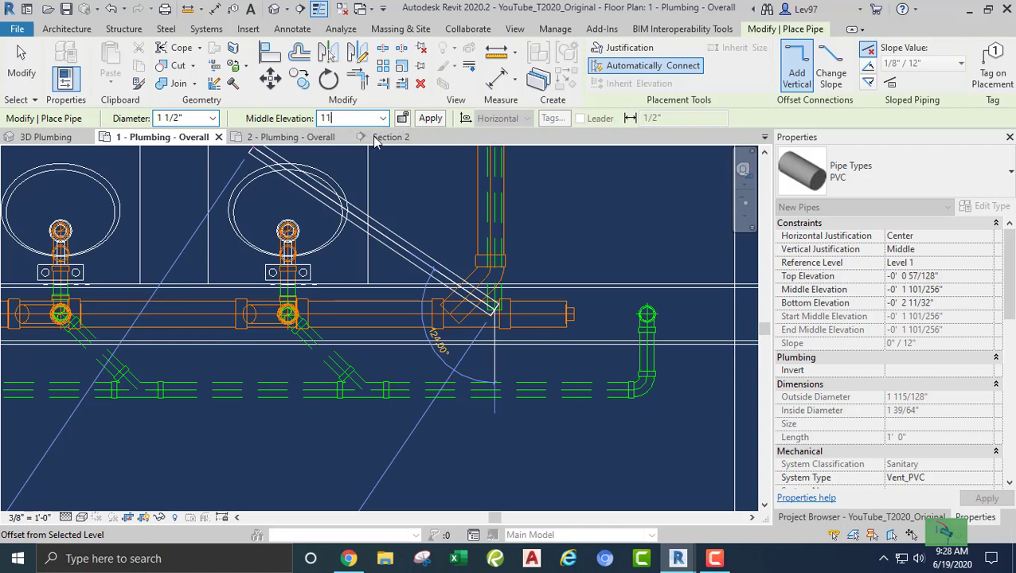
text(11)
key(Return)
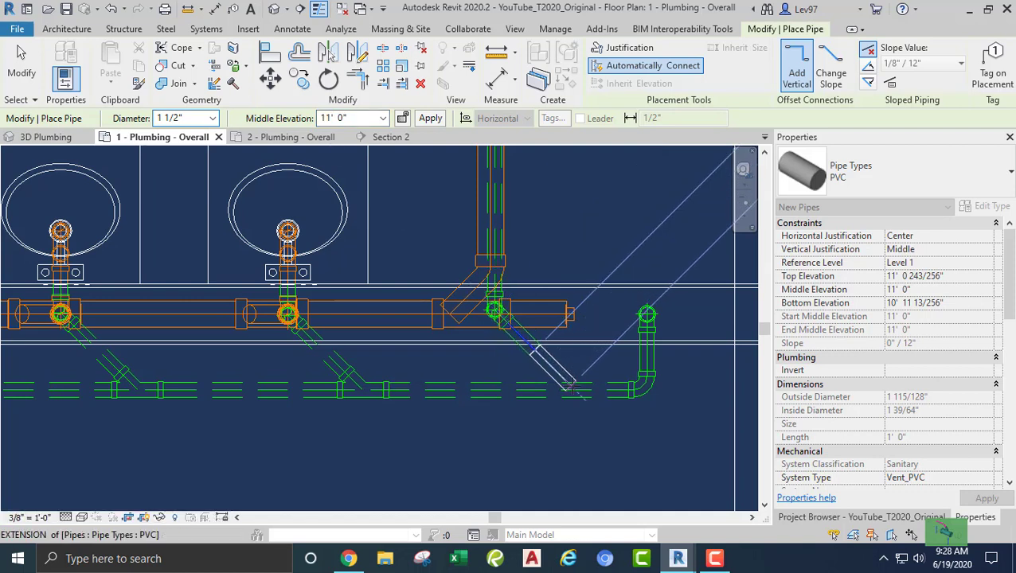
click(573, 389)
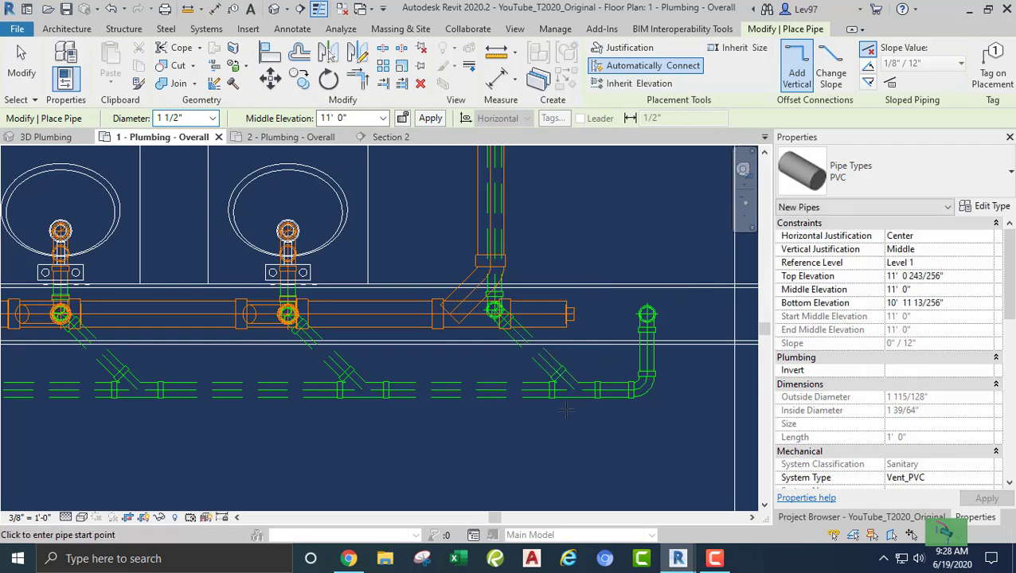
key(Escape)
Check the fixture units of the vent pipe that turns from the men's room lavatory vent run into the wall
scroll(564, 402, down, 1)
scroll(495, 413, down, 1)
middle_drag(479, 413, 465, 414)
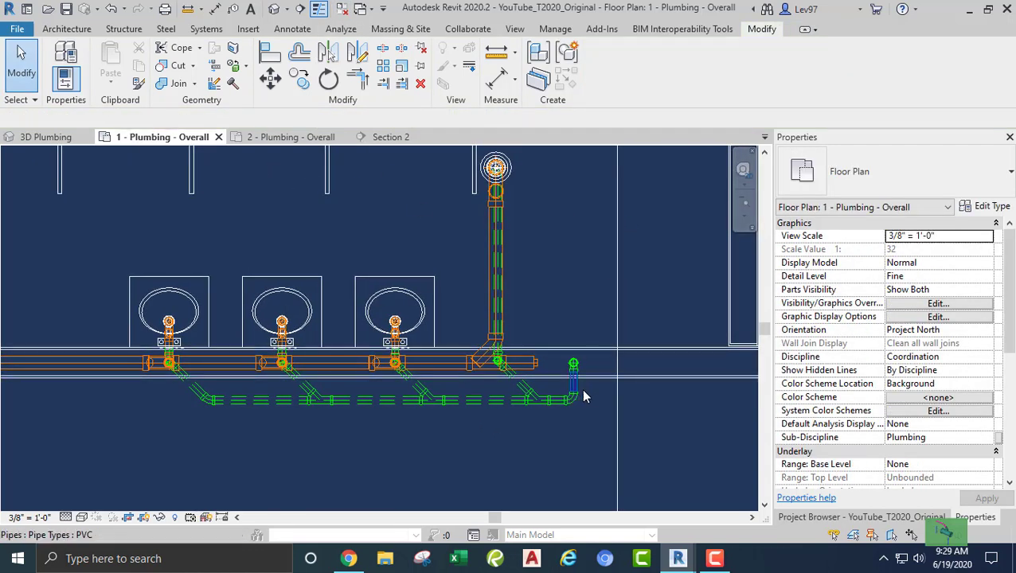
scroll(585, 394, up, 3)
click(556, 370)
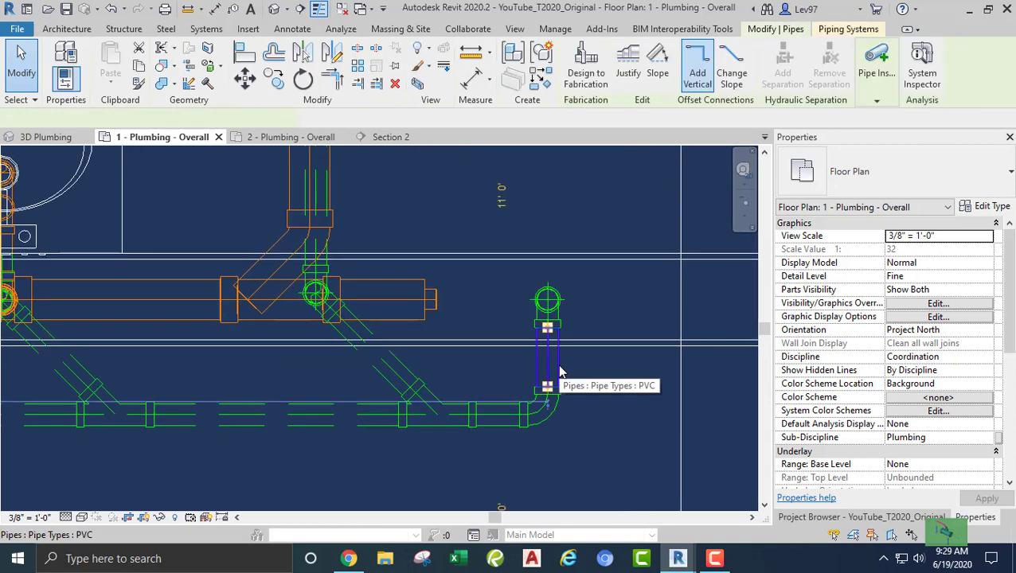
scroll(910, 427, down, 3)
scroll(910, 428, down, 3)
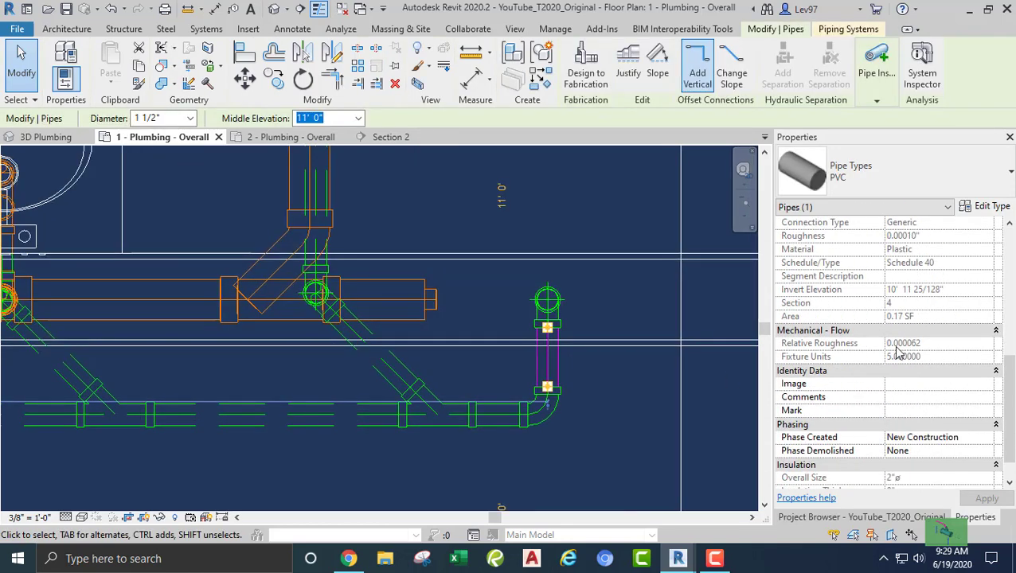
click(632, 379)
Look over the men's room waste and vent piping from the lavatory wall up to the urinals and water closets
scroll(633, 382, down, 4)
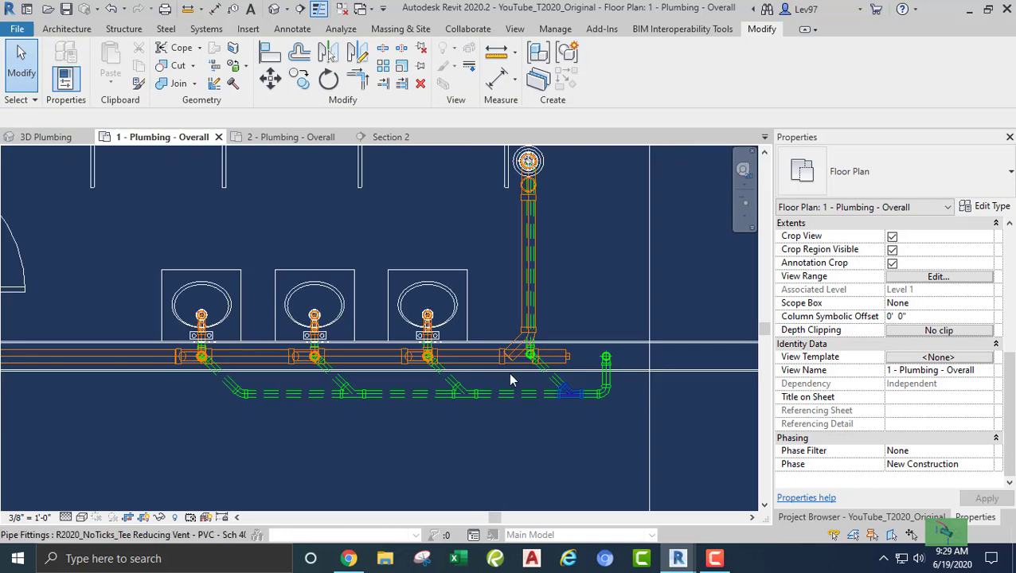
scroll(446, 402, up, 1)
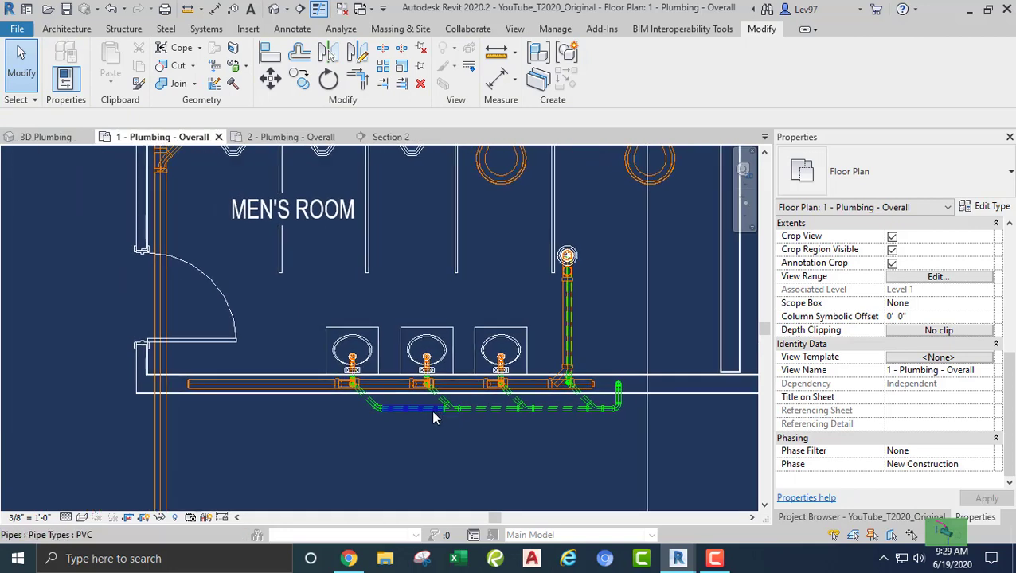
scroll(426, 413, up, 1)
middle_drag(288, 418, 355, 422)
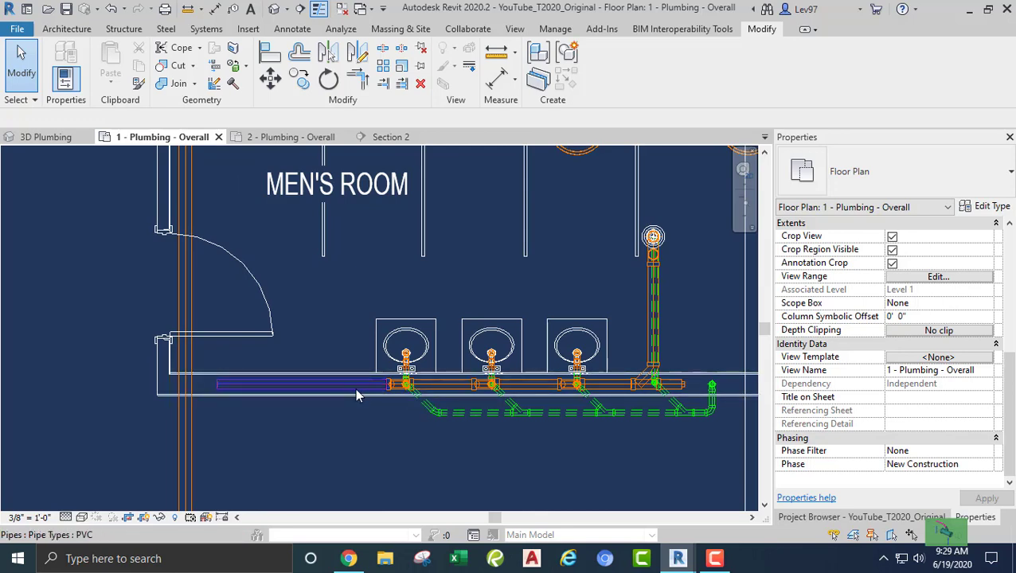
scroll(361, 317, down, 1)
scroll(361, 317, down, 1)
middle_drag(360, 317, 347, 438)
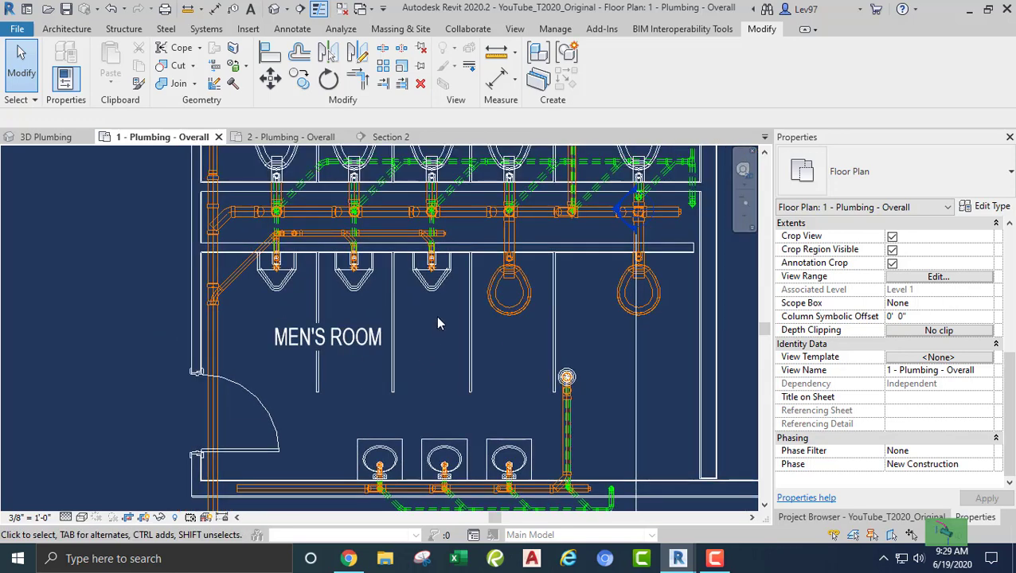
scroll(428, 308, down, 1)
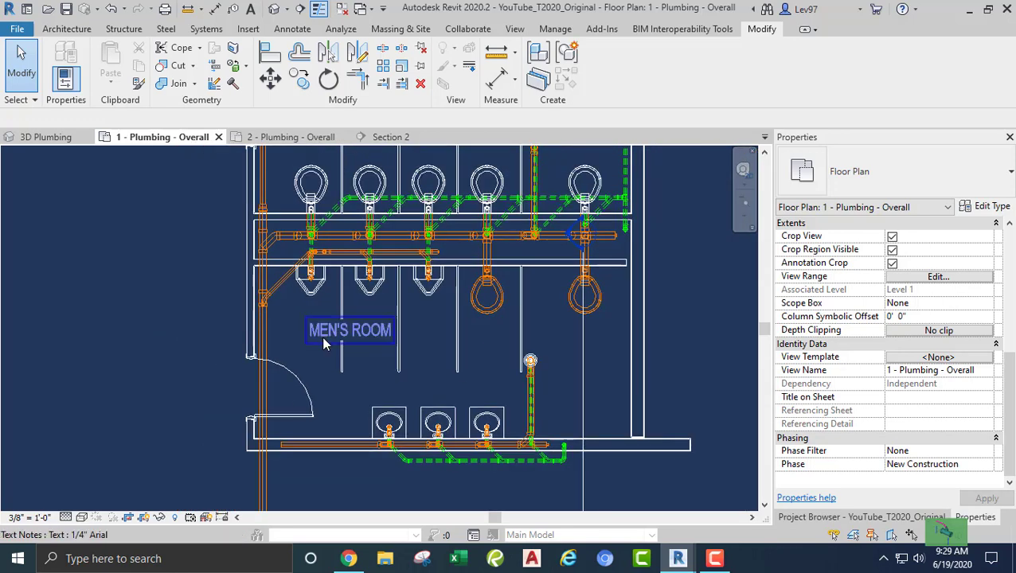
Look over the restroom waste and vent piping, from the chase between the men's and women's rooms to the women's room lavatory vent run
scroll(452, 391, down, 2)
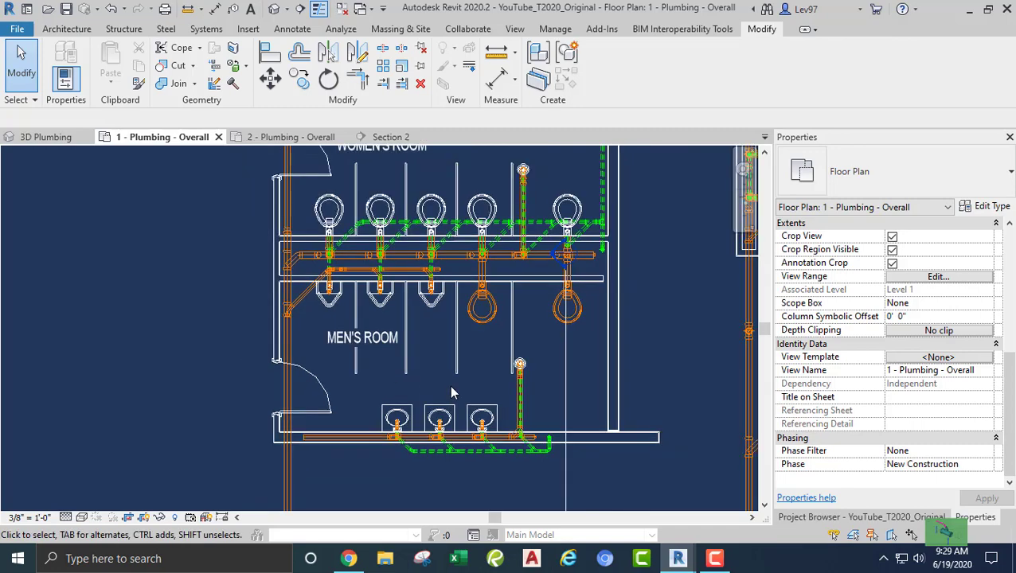
middle_drag(451, 384, 448, 398)
scroll(453, 383, up, 5)
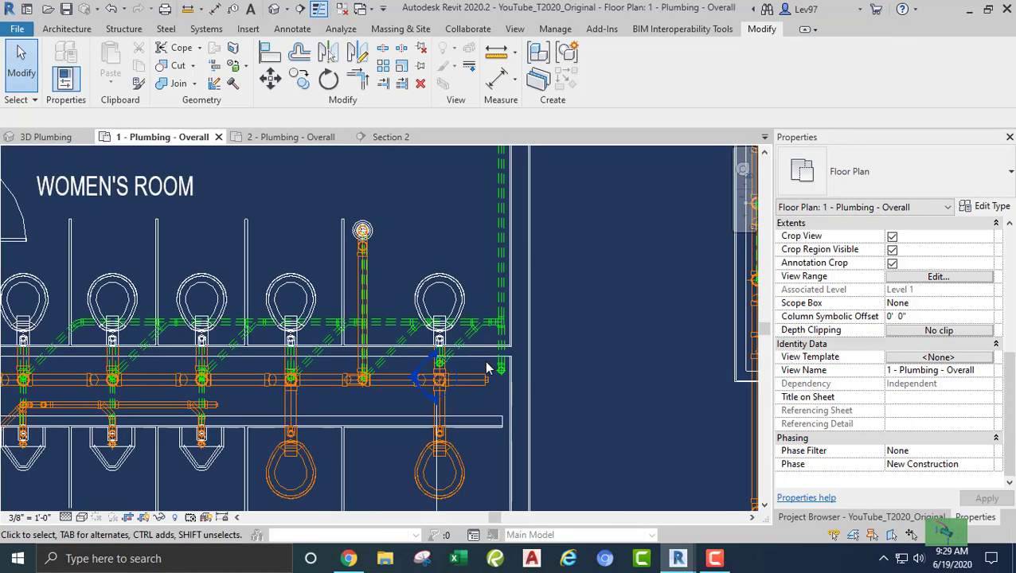
scroll(479, 382, down, 2)
scroll(500, 388, up, 5)
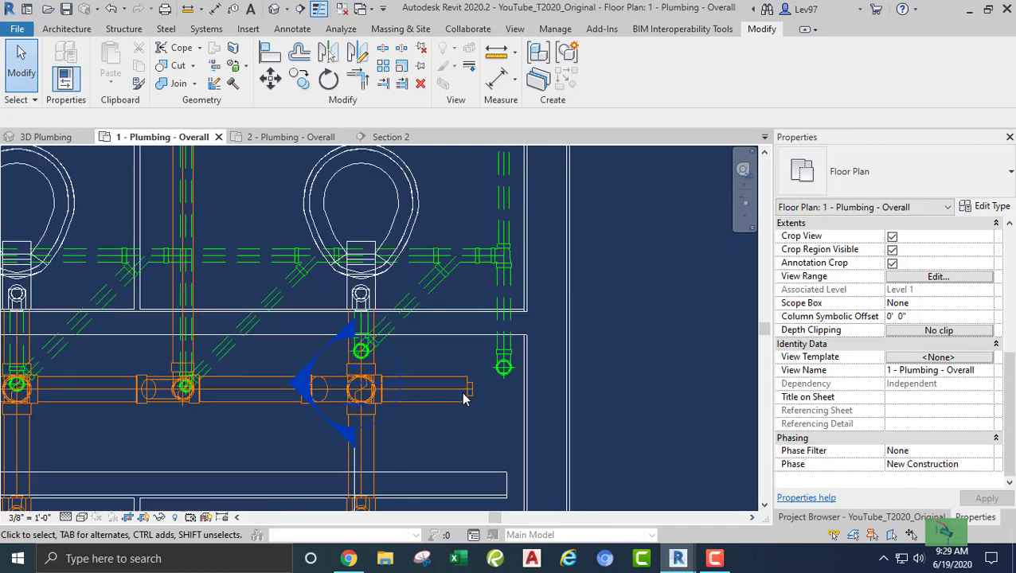
scroll(449, 414, down, 7)
scroll(383, 422, down, 2)
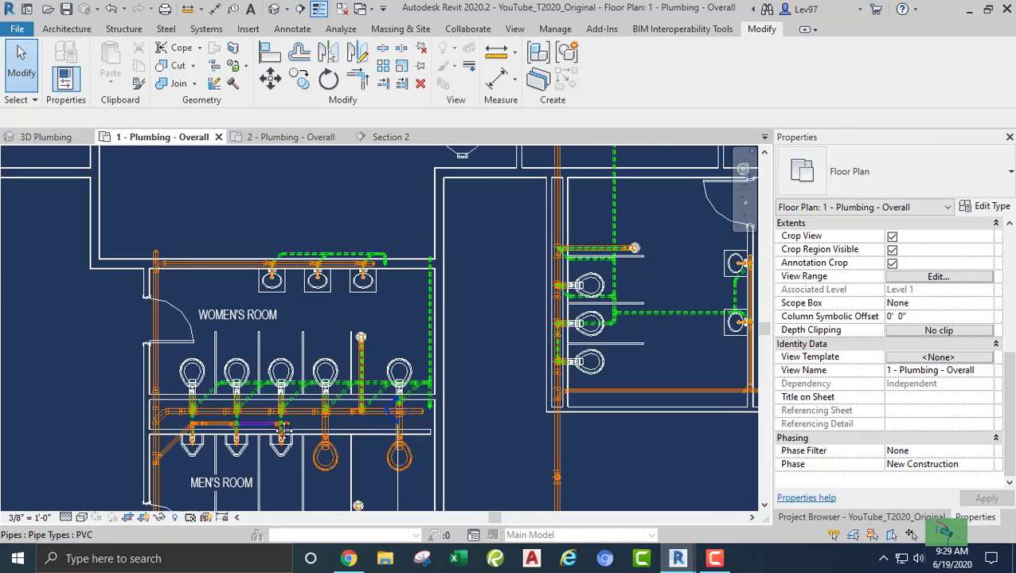
middle_drag(246, 374, 428, 420)
scroll(580, 314, up, 6)
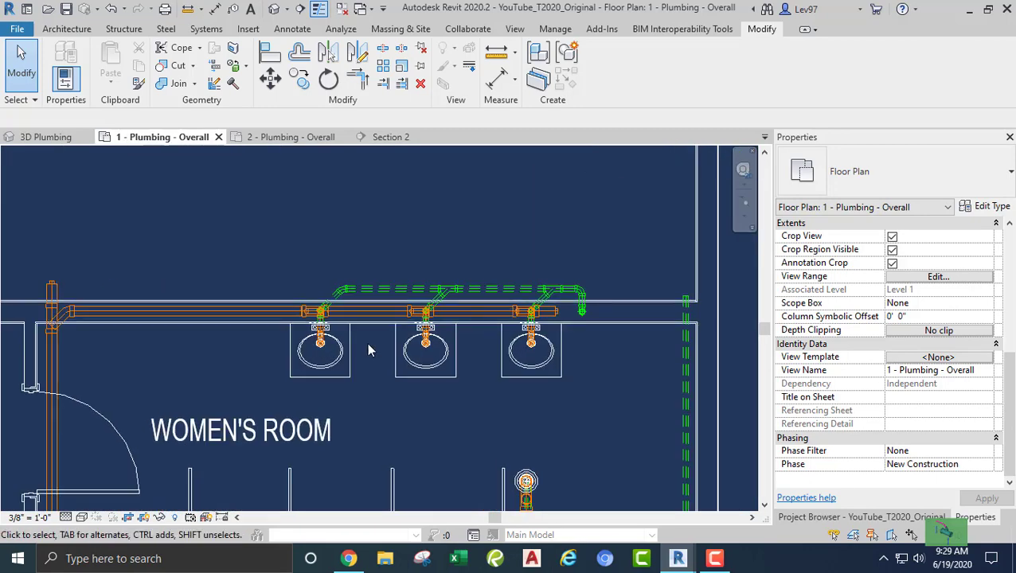
scroll(356, 352, down, 7)
middle_drag(329, 370, 435, 360)
scroll(335, 348, up, 3)
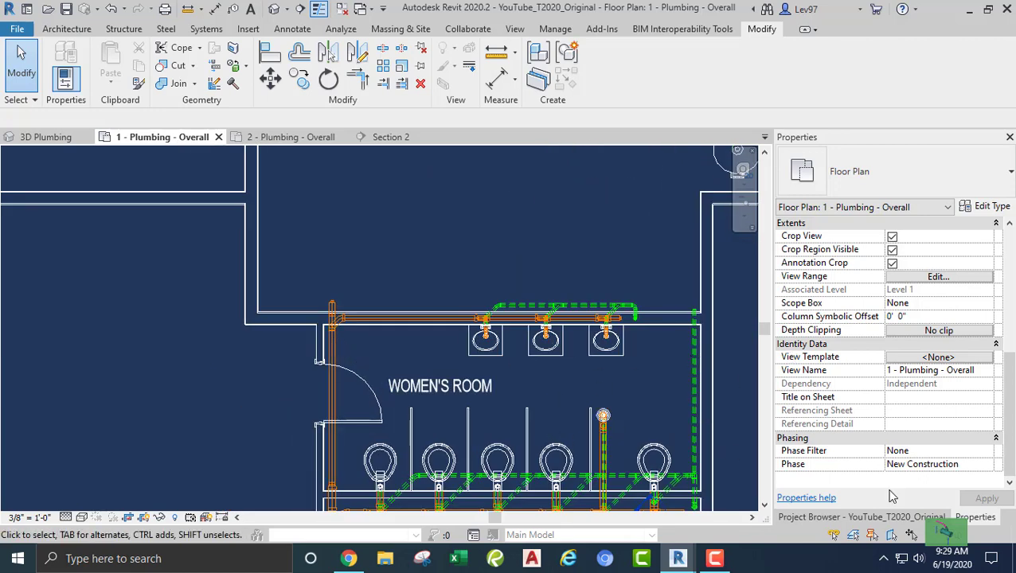
Open the 1 - Plumbing Plot - Waste floor plan and bring the men's room lavatories into view
click(856, 520)
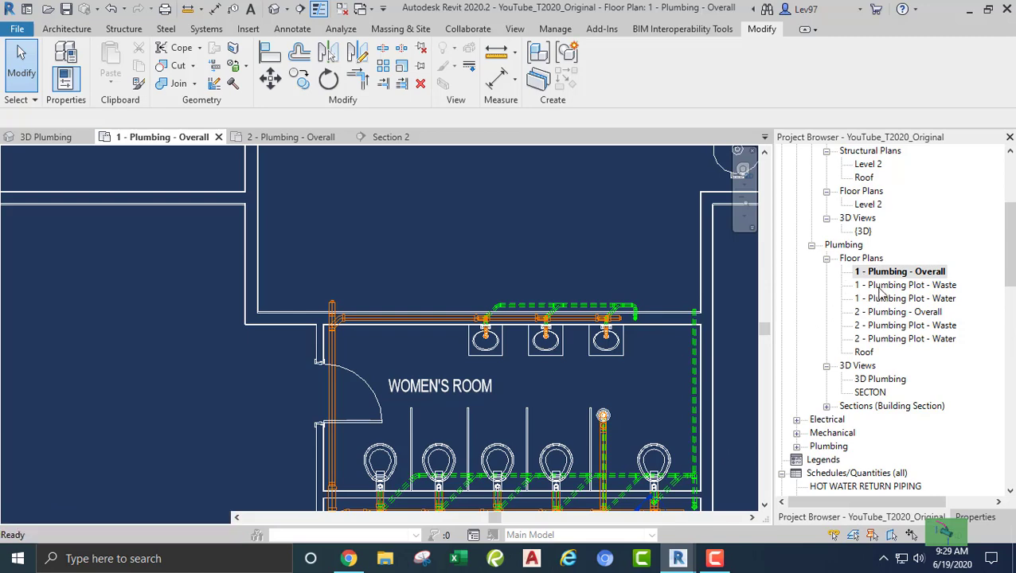
double_click(884, 286)
scroll(367, 316, up, 10)
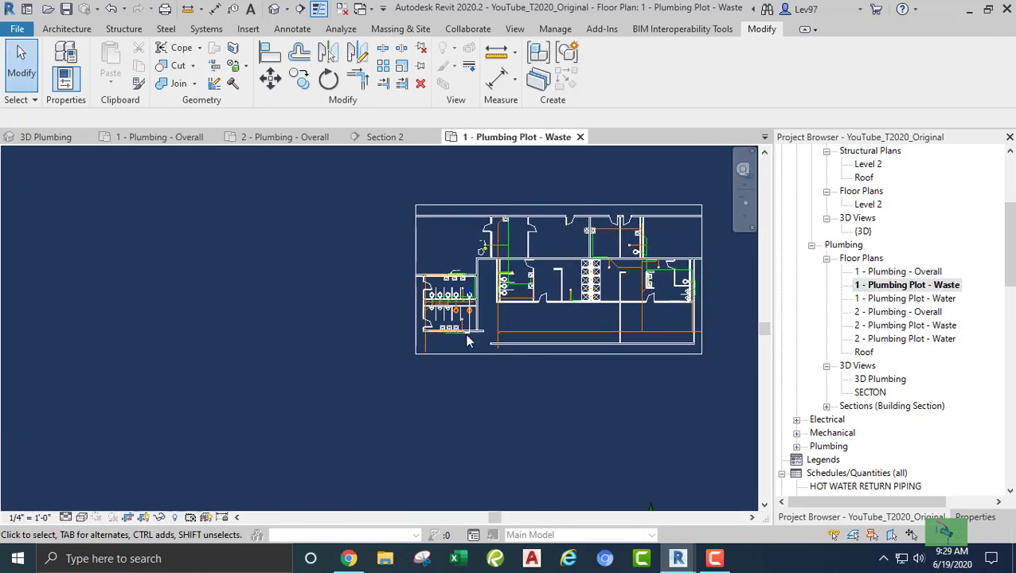
scroll(598, 357, down, 3)
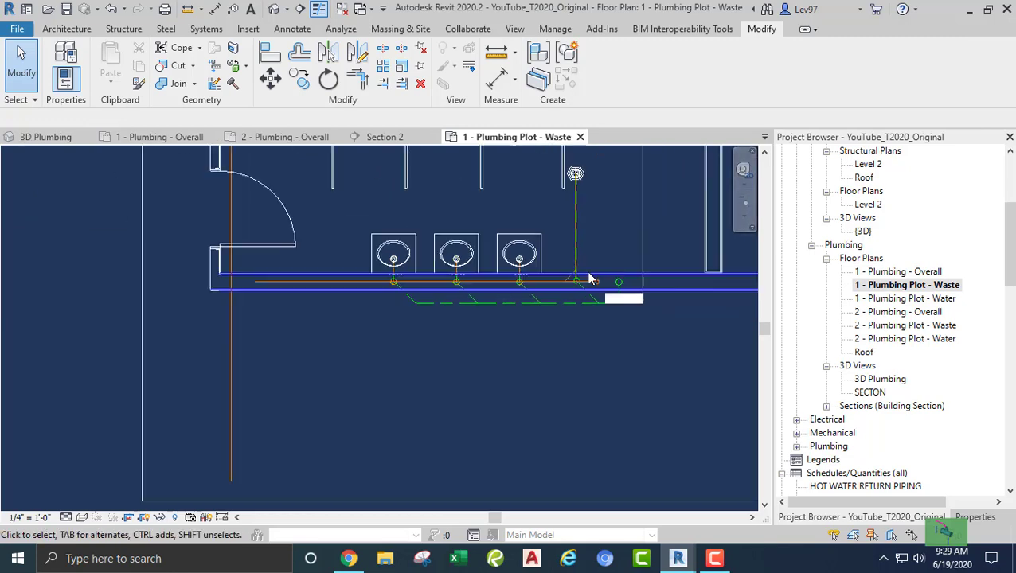
Move the section marker out of the men's room into the open space beyond the wall past the water closets
middle_drag(542, 263, 469, 375)
click(513, 308)
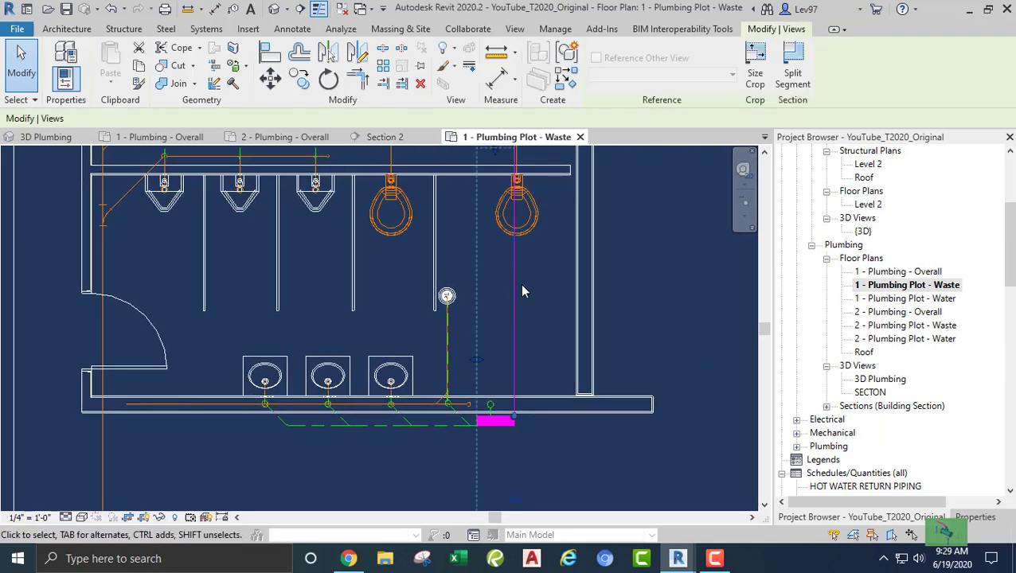
drag(514, 279, 694, 288)
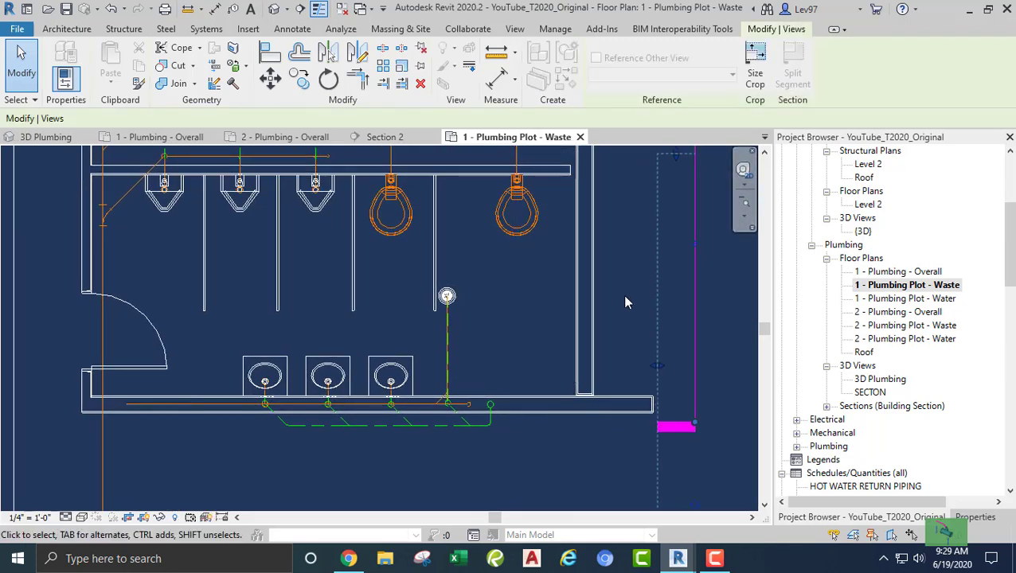
middle_drag(646, 344, 673, 254)
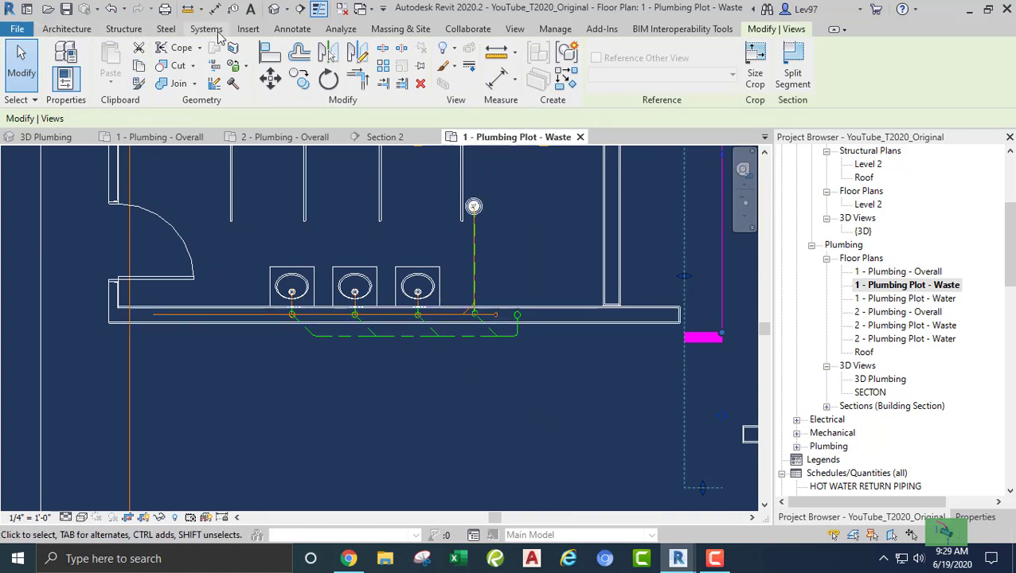
Preview Tag by Category on the men's room urinals and water closets, without a leader and with one
click(293, 28)
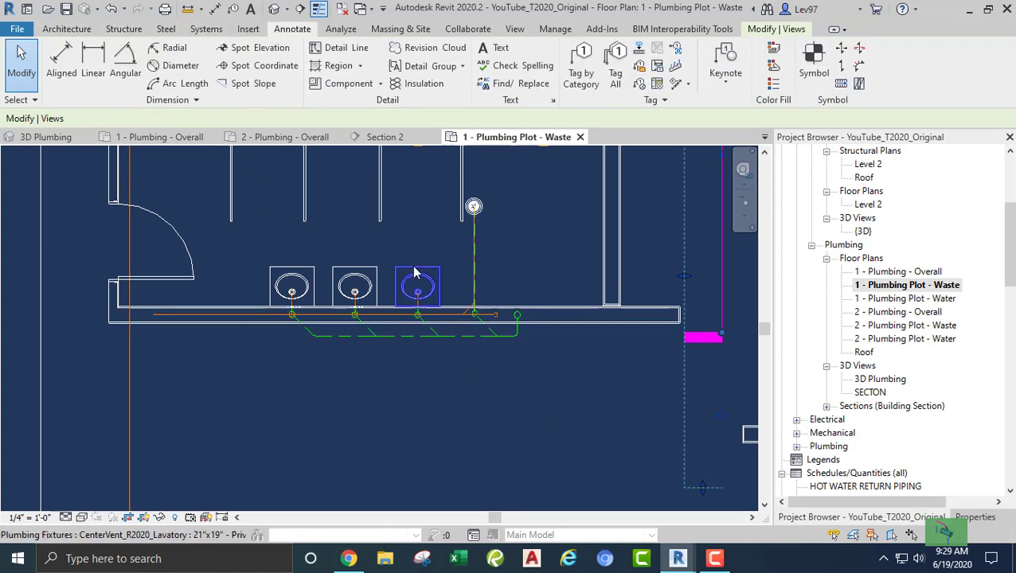
mouse_move(404, 312)
middle_down()
mouse_move(432, 378)
mouse_move(521, 451)
middle_up()
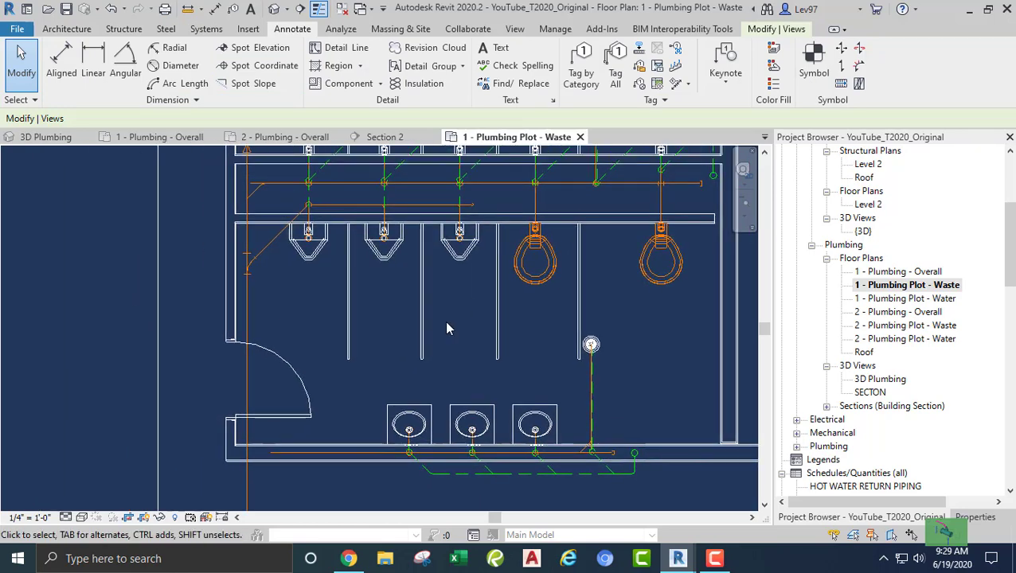
click(582, 78)
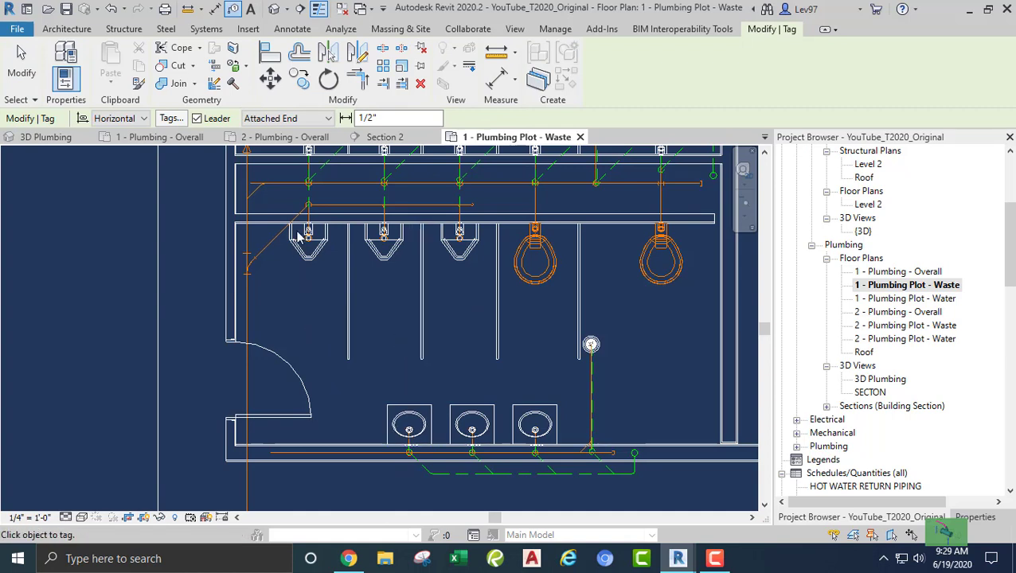
click(196, 119)
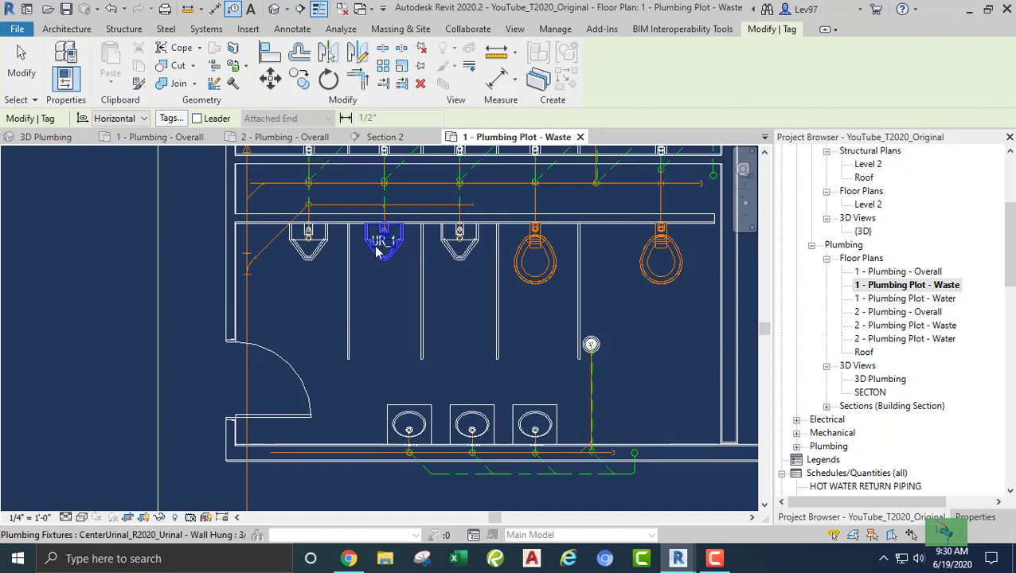
click(198, 119)
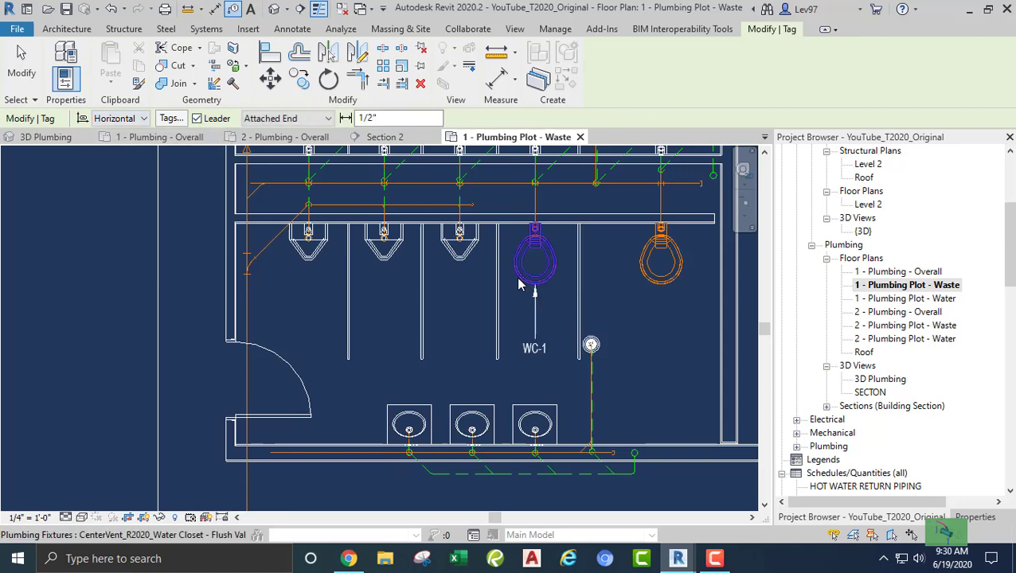
Preview the pipe size tag on the waste main in the chase between the two restrooms, placing no tag
scroll(432, 286, down, 3)
middle_drag(481, 258, 376, 324)
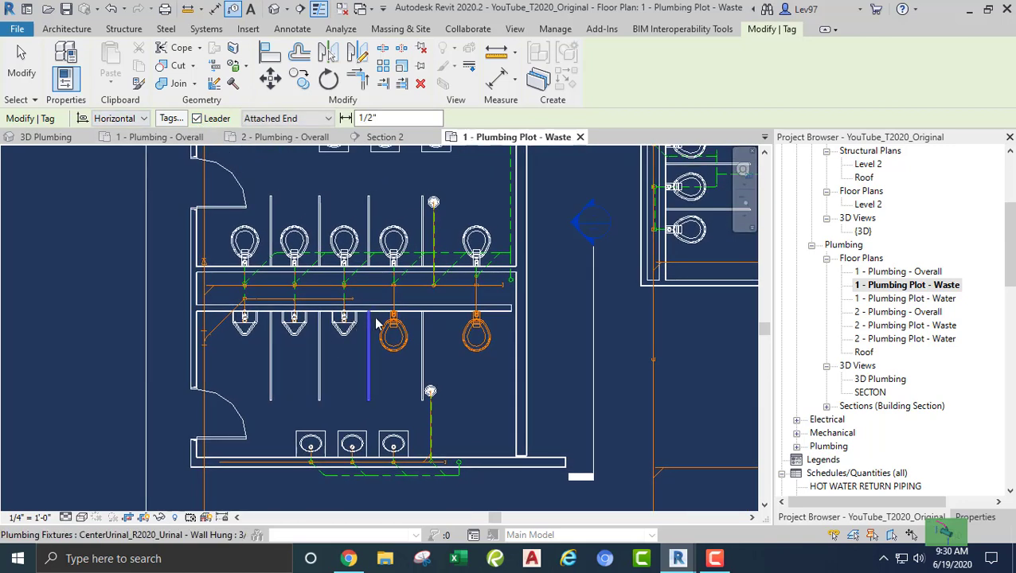
scroll(461, 292, up, 3)
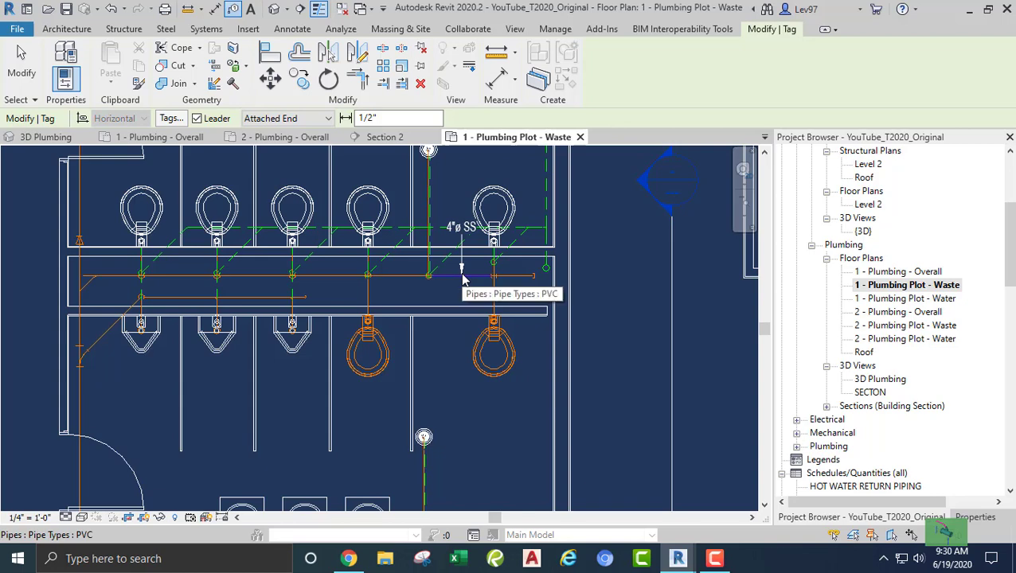
middle_drag(465, 272, 594, 288)
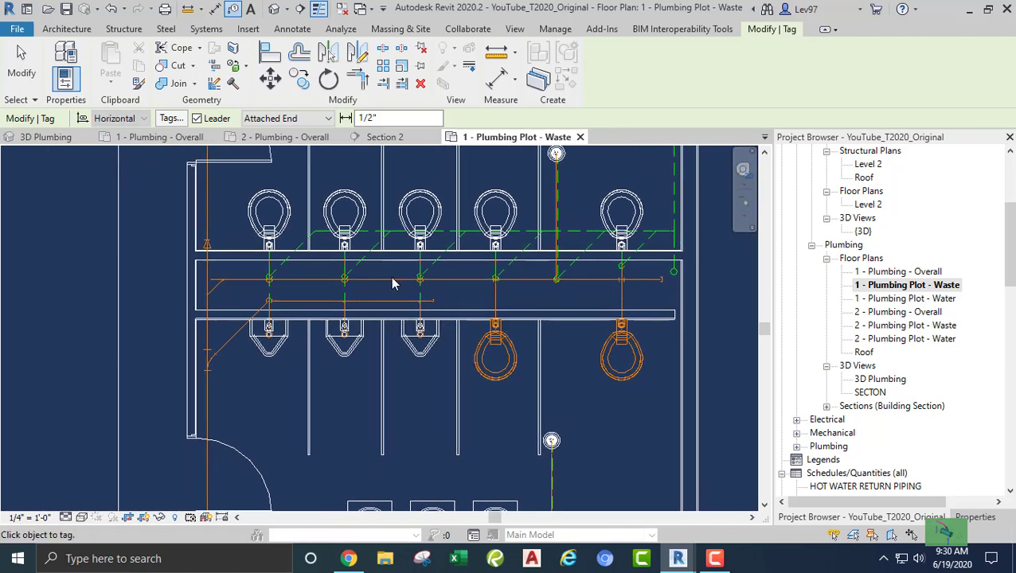
middle_drag(318, 290, 442, 243)
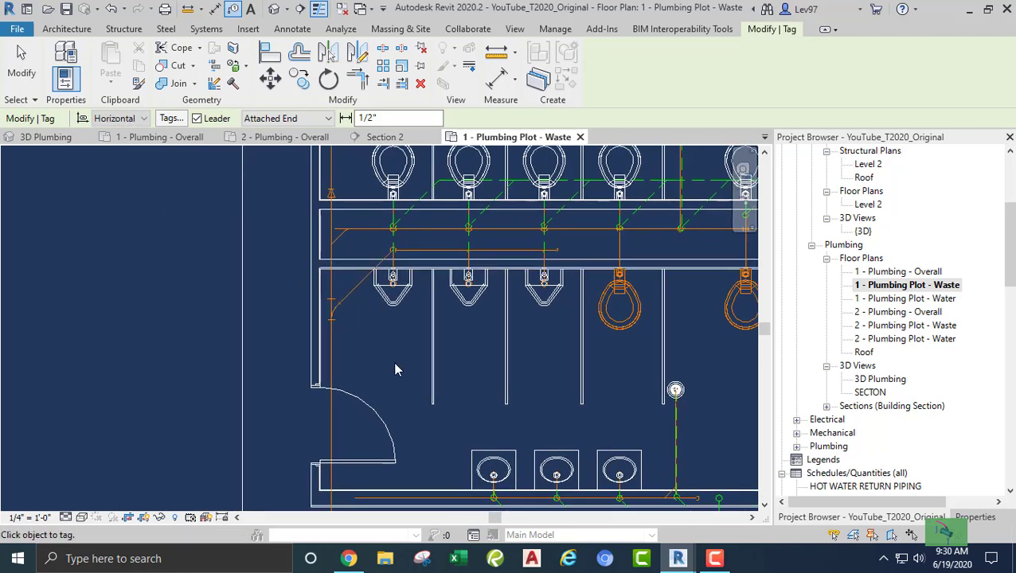
middle_drag(393, 361, 313, 224)
key(Escape)
Try adding a text note with a one-segment leader at the women's room lavatory vent riser, and discard it
scroll(328, 239, down, 2)
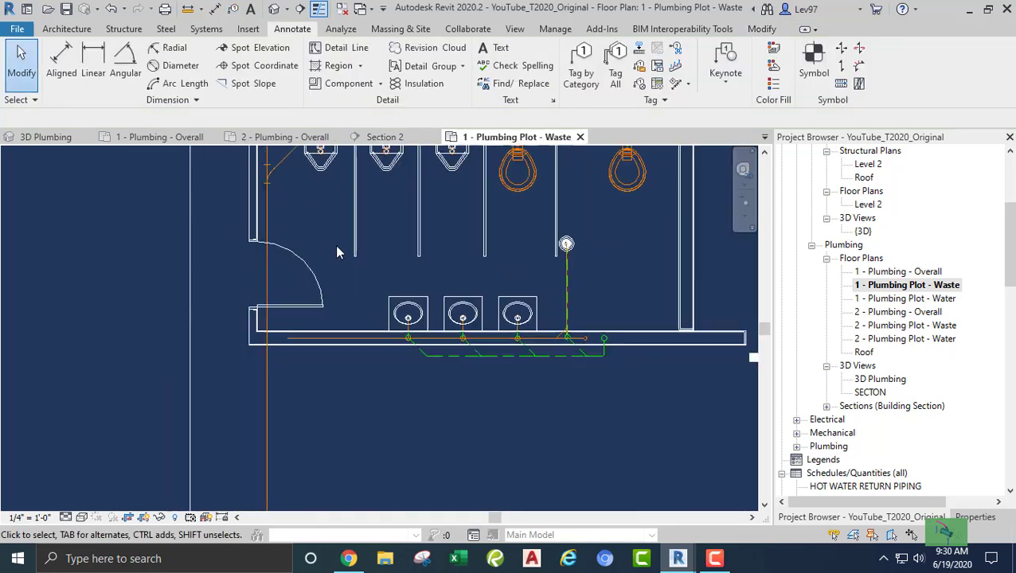
middle_drag(378, 263, 365, 328)
middle_drag(539, 294, 499, 437)
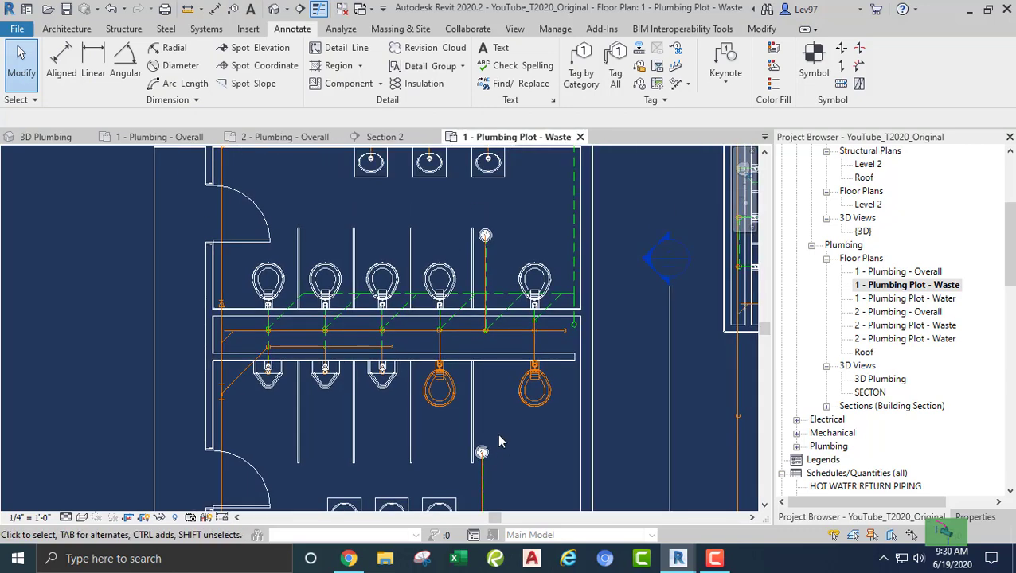
middle_drag(465, 244, 221, 328)
scroll(490, 280, up, 4)
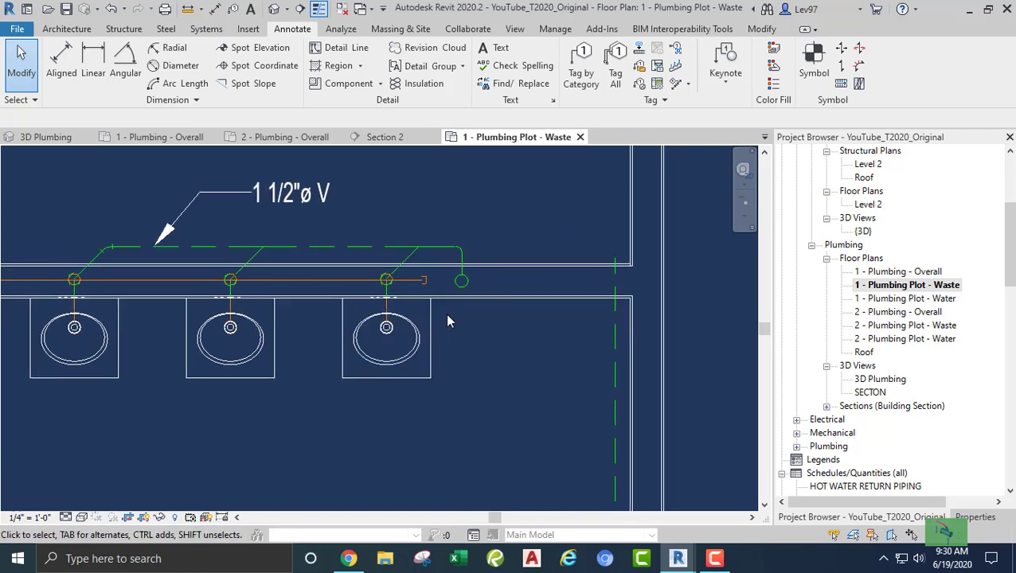
middle_drag(445, 314, 366, 347)
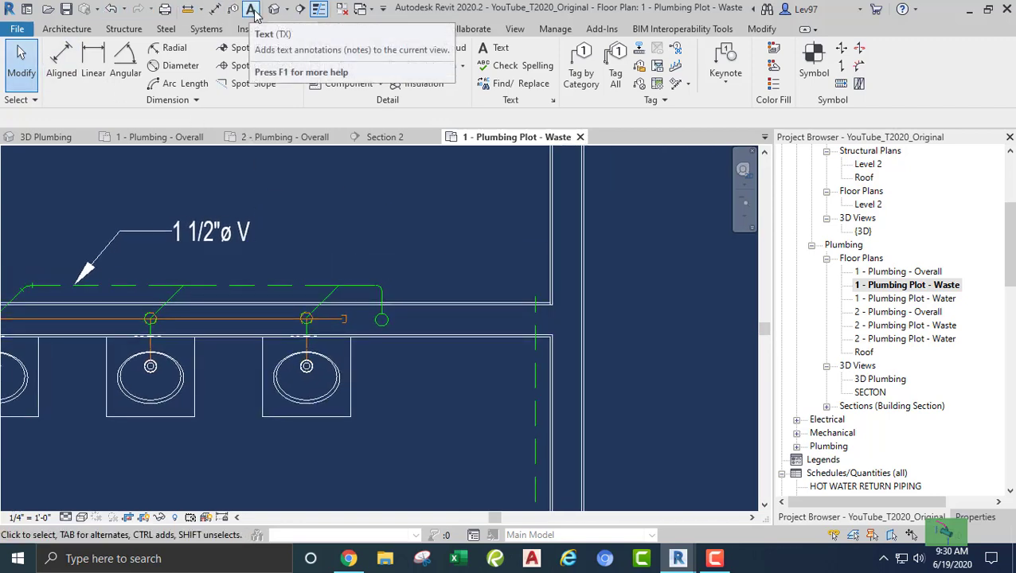
click(503, 51)
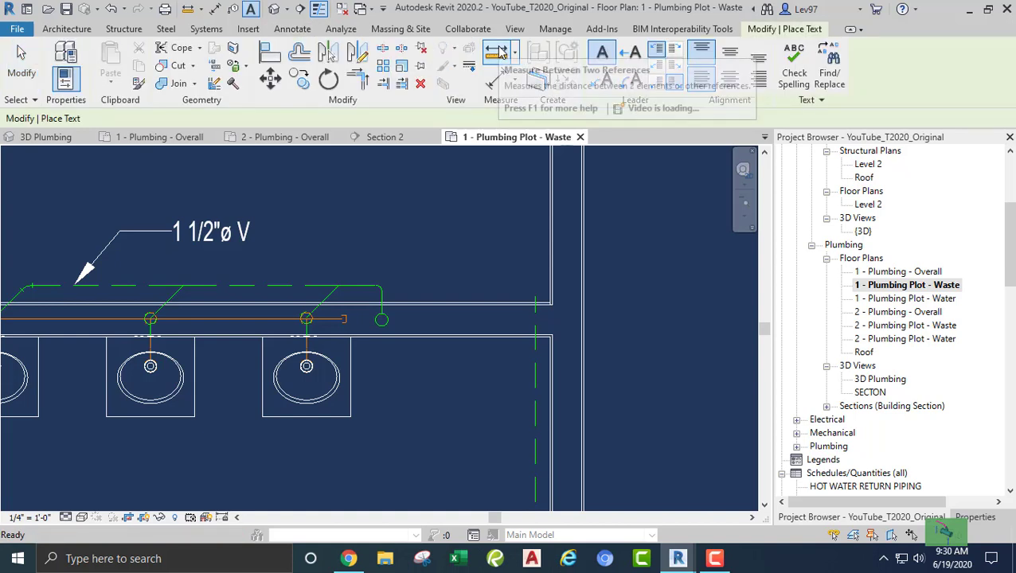
click(633, 54)
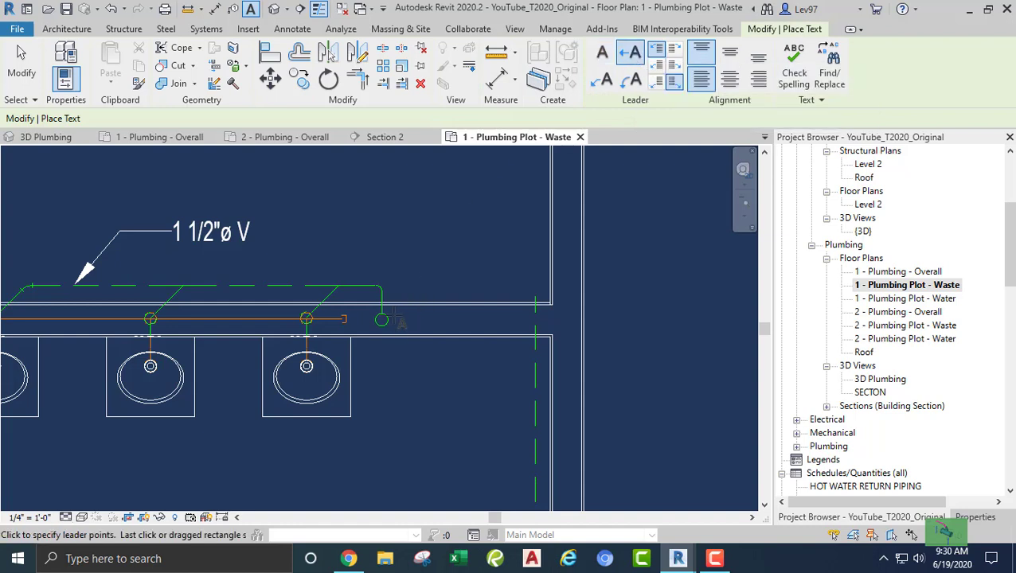
click(399, 316)
click(464, 231)
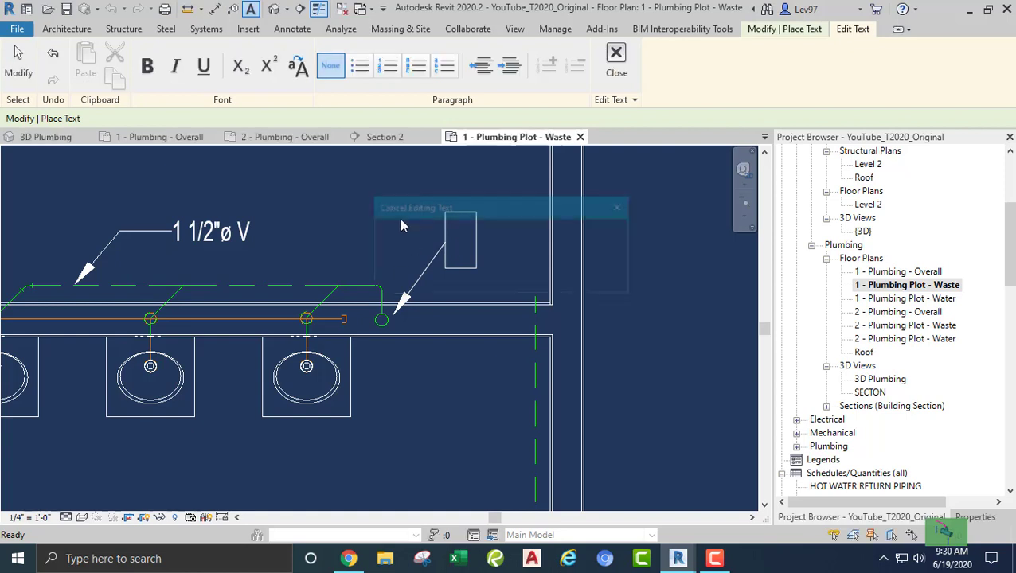
key(Escape)
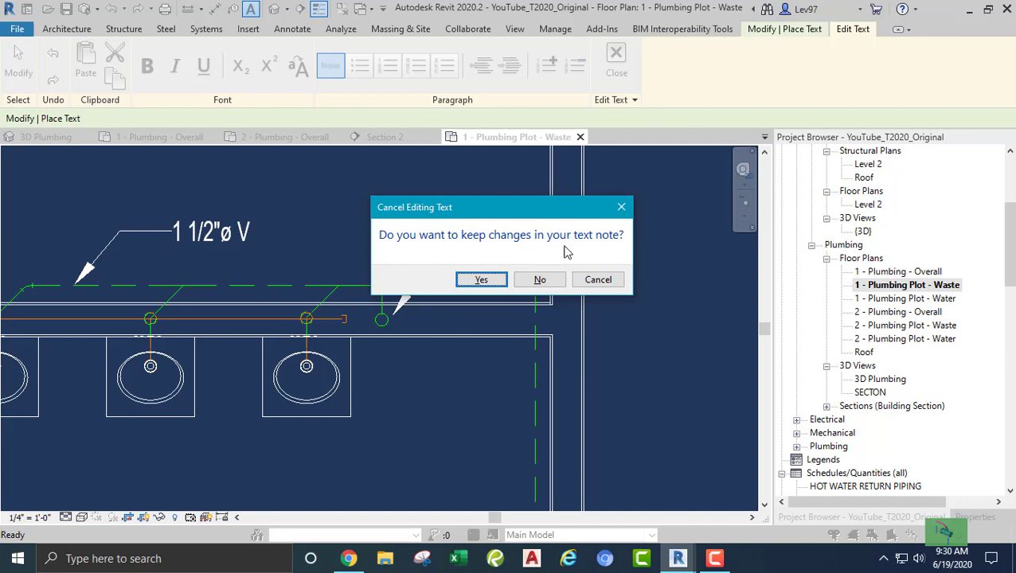
click(539, 280)
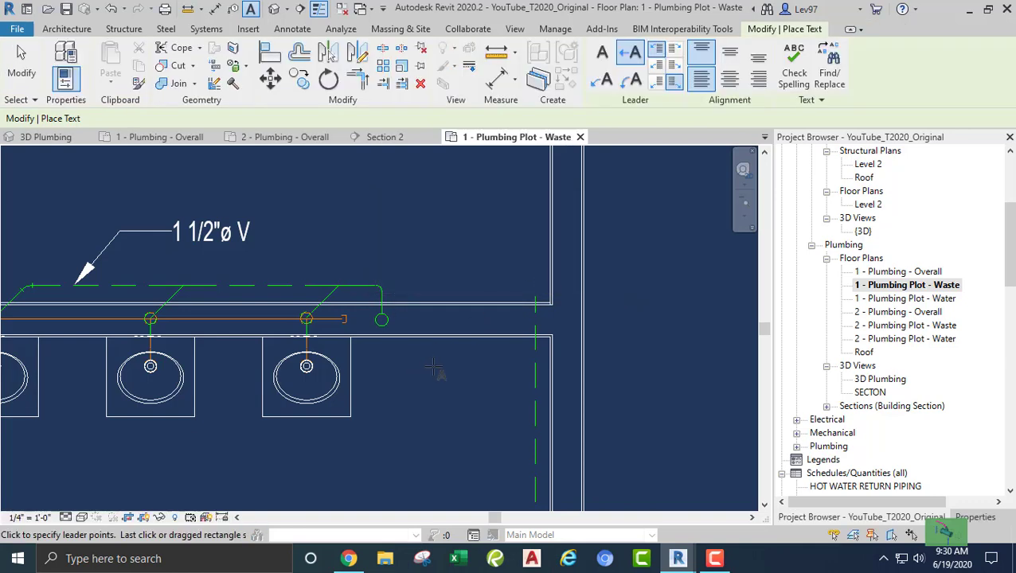
key(Escape)
Close the 1 - Plumbing Plot - Waste plan and look over the restroom piping in the 1 - Plumbing - Overall plan
scroll(428, 382, down, 2)
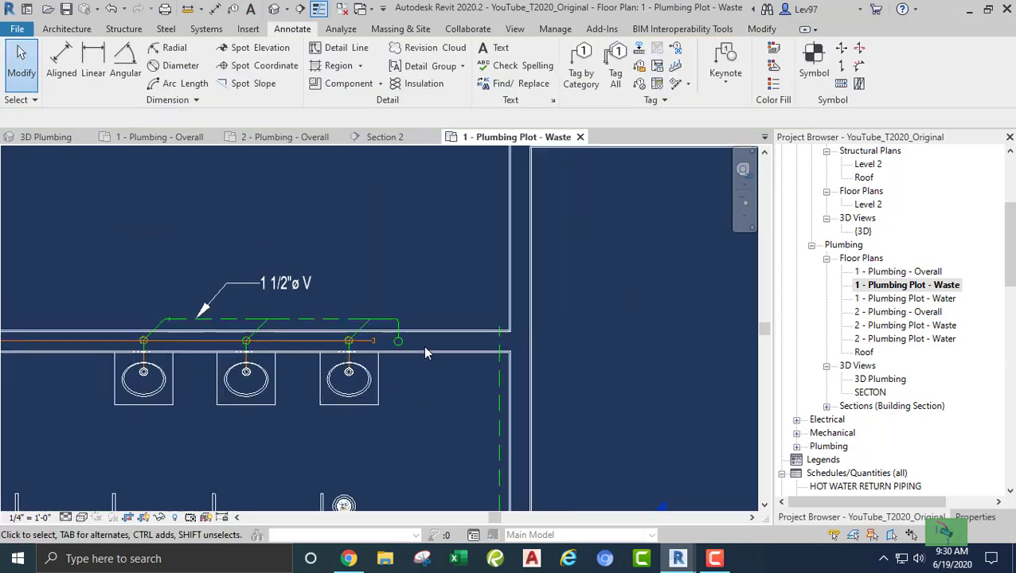
click(580, 137)
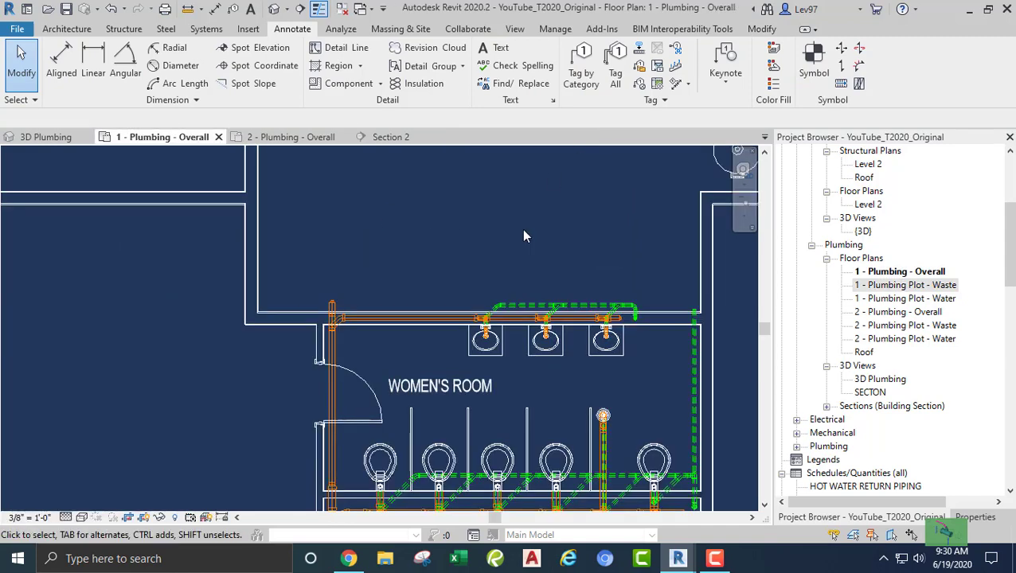
middle_drag(532, 278, 440, 157)
middle_drag(468, 308, 470, 296)
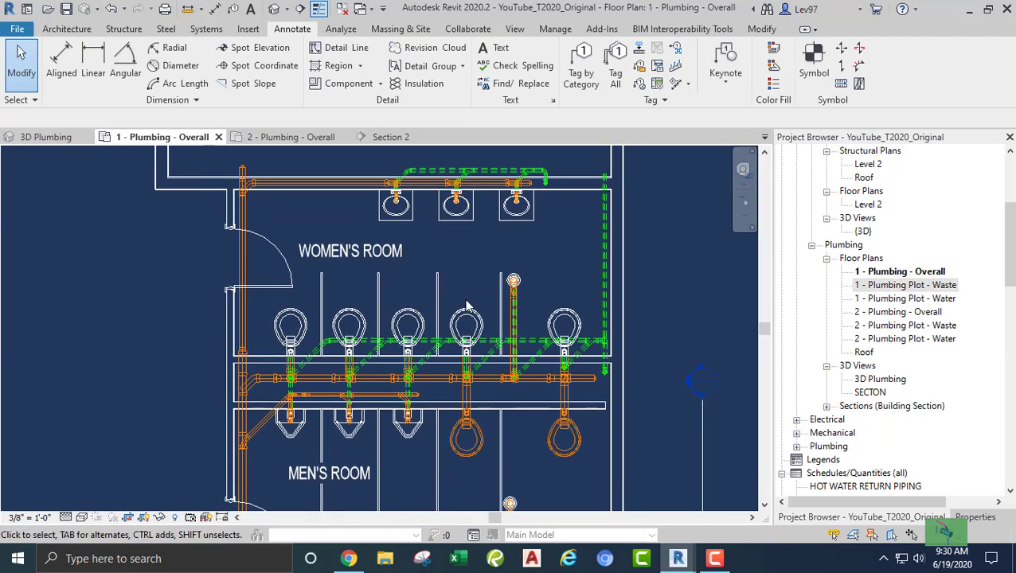
middle_drag(414, 341, 529, 345)
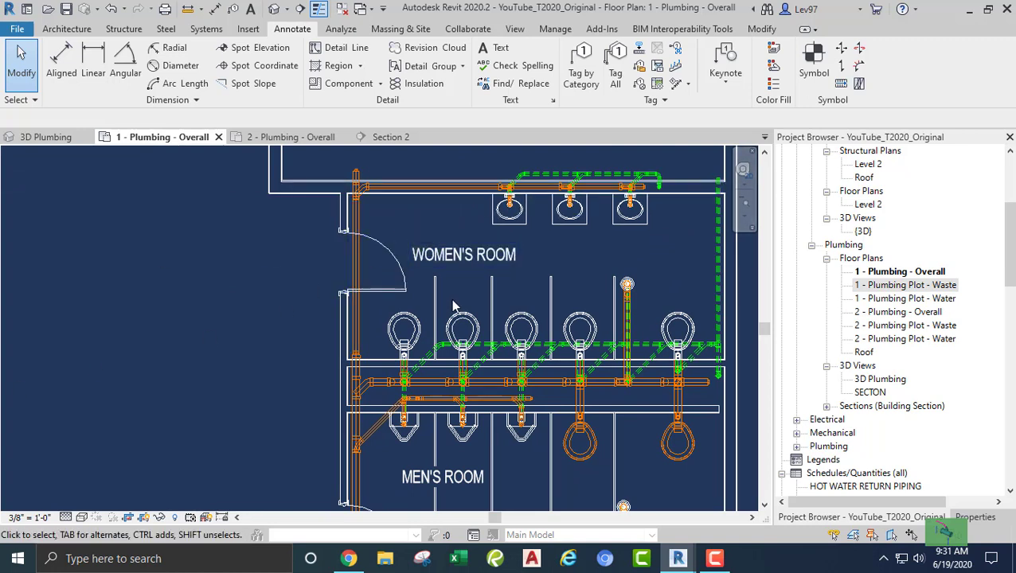
middle_drag(466, 317, 485, 420)
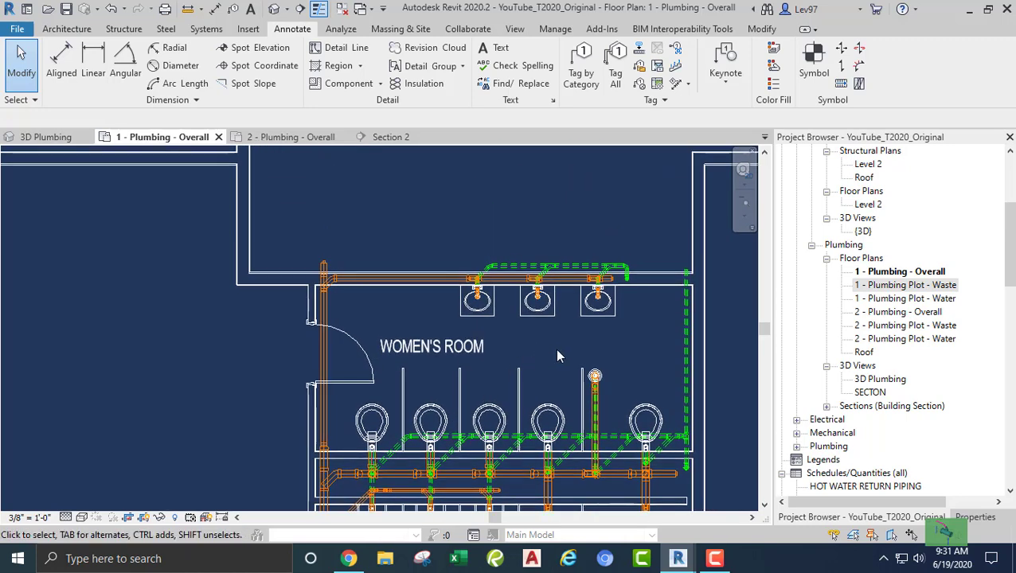
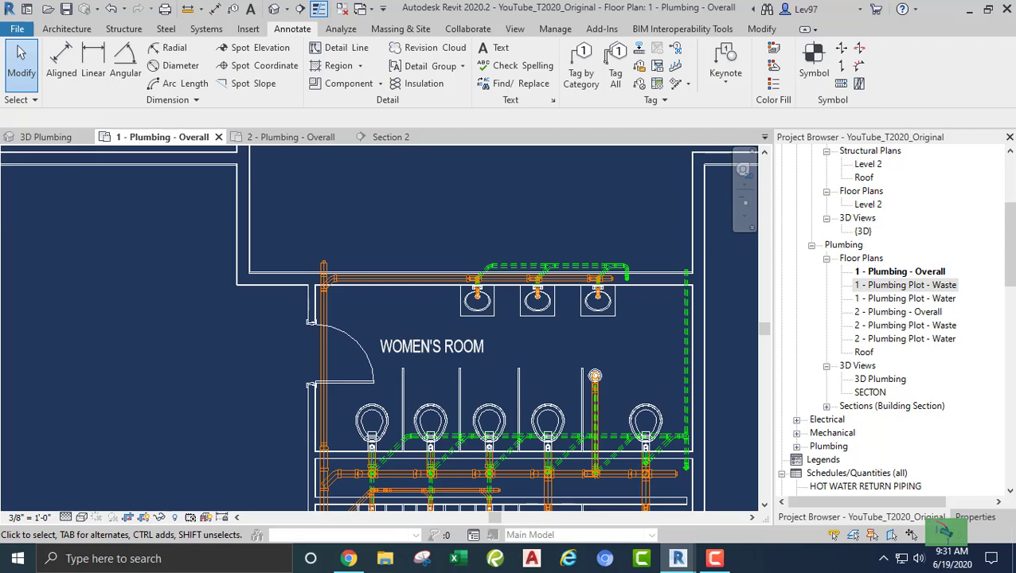
Show the Domestic Hot Water - Return, Domestic Cold Water - Supply and Domestic Hot Water - Supply filters in the 1 - Plumbing - Overall view
middle_drag(459, 219, 454, 235)
key(v)
key(g)
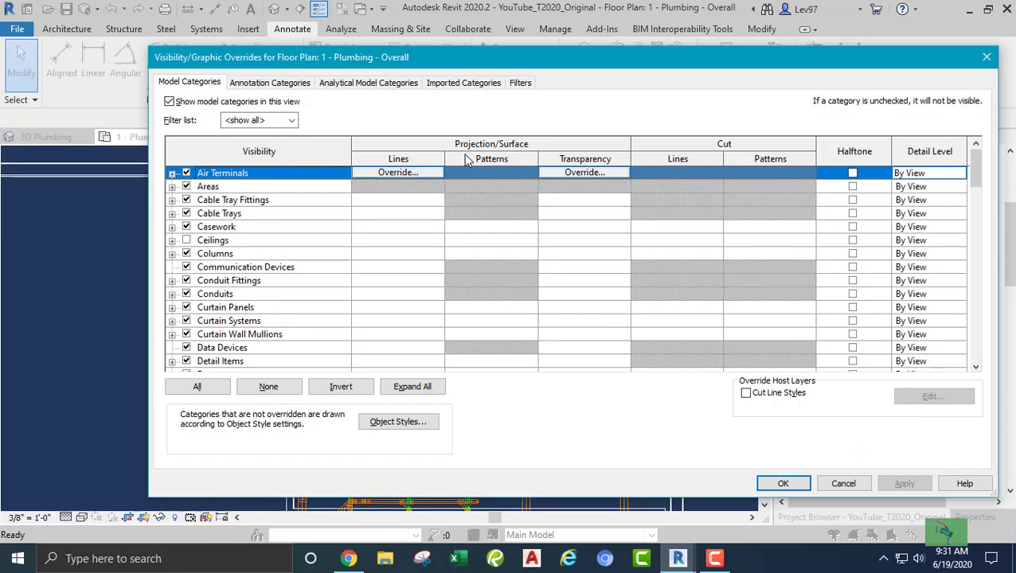
click(518, 84)
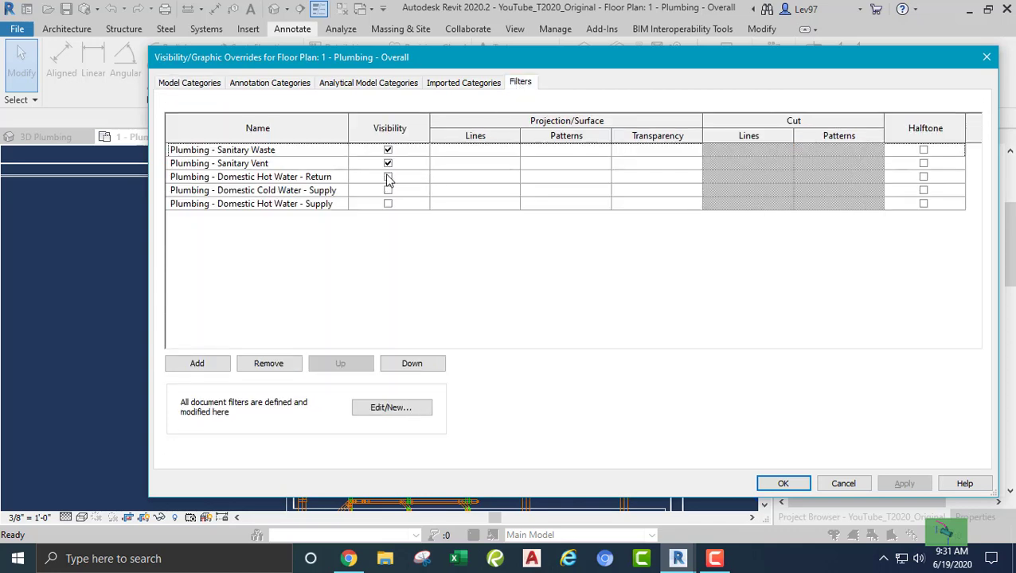
click(388, 177)
click(387, 190)
click(387, 204)
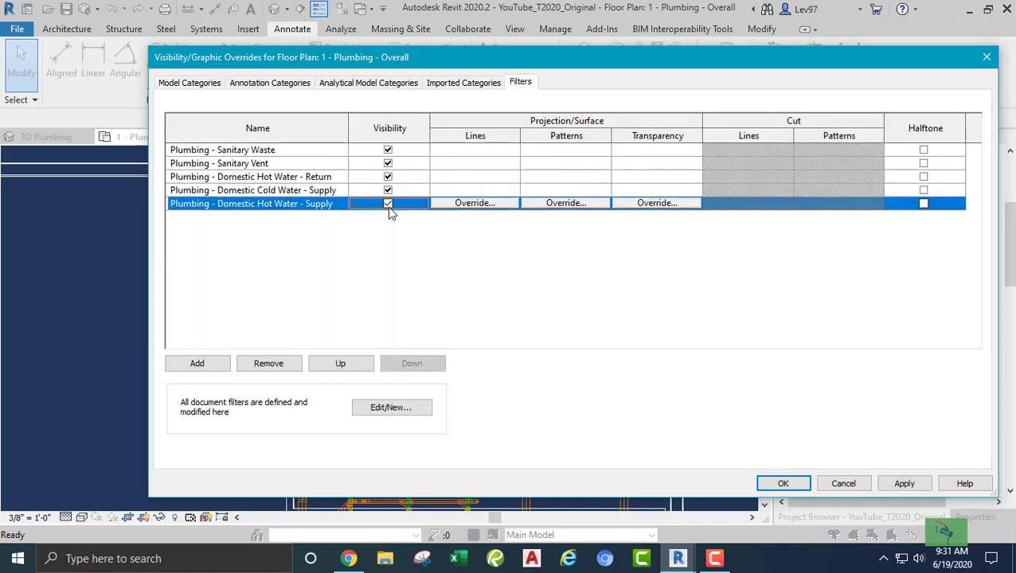
click(780, 484)
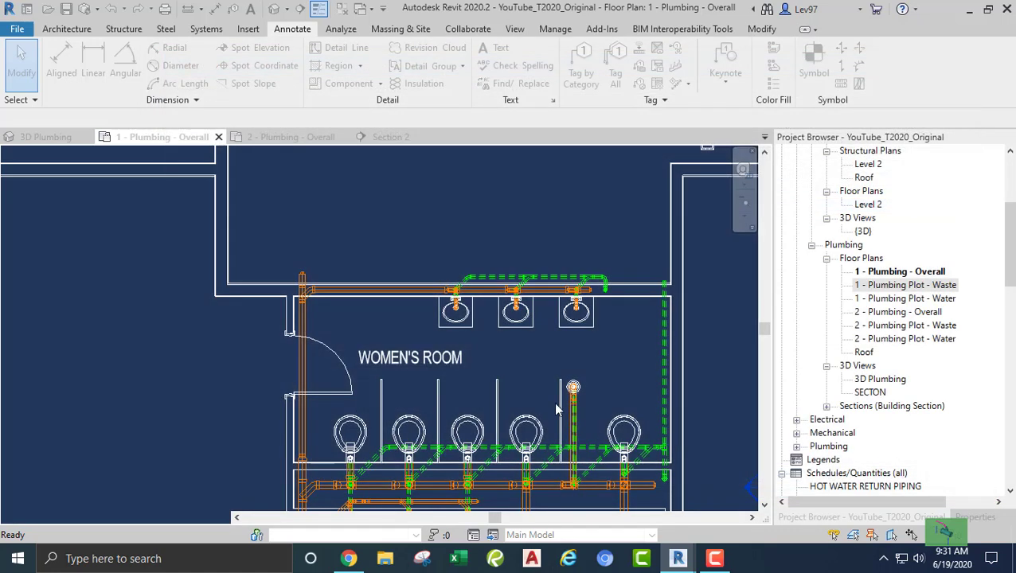
Look over the water, waste and vent piping at the women's and men's room fixtures
middle_drag(524, 382, 370, 356)
scroll(513, 285, up, 1)
scroll(513, 291, up, 3)
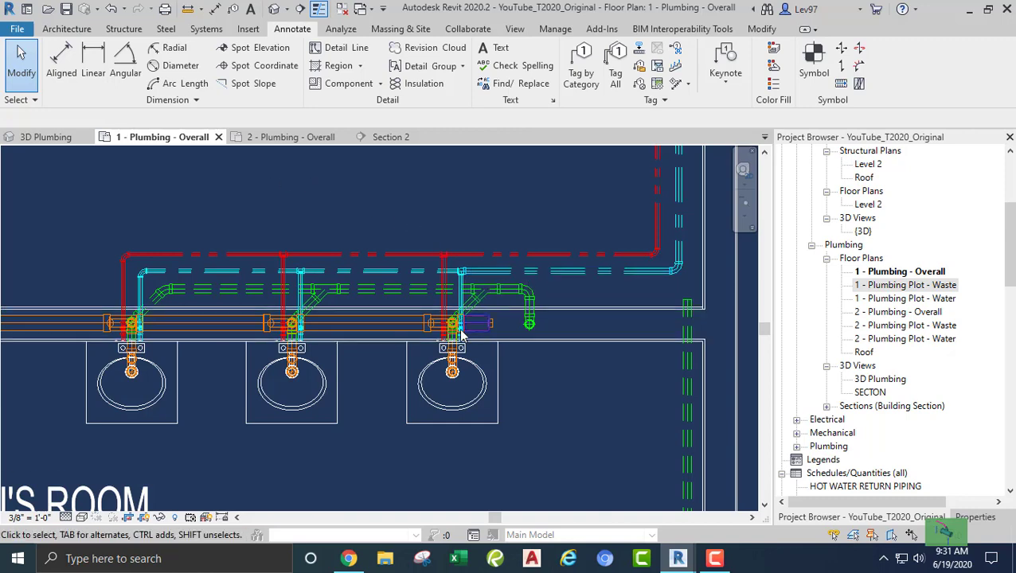
scroll(363, 327, down, 3)
scroll(417, 390, down, 1)
middle_drag(425, 411, 476, 223)
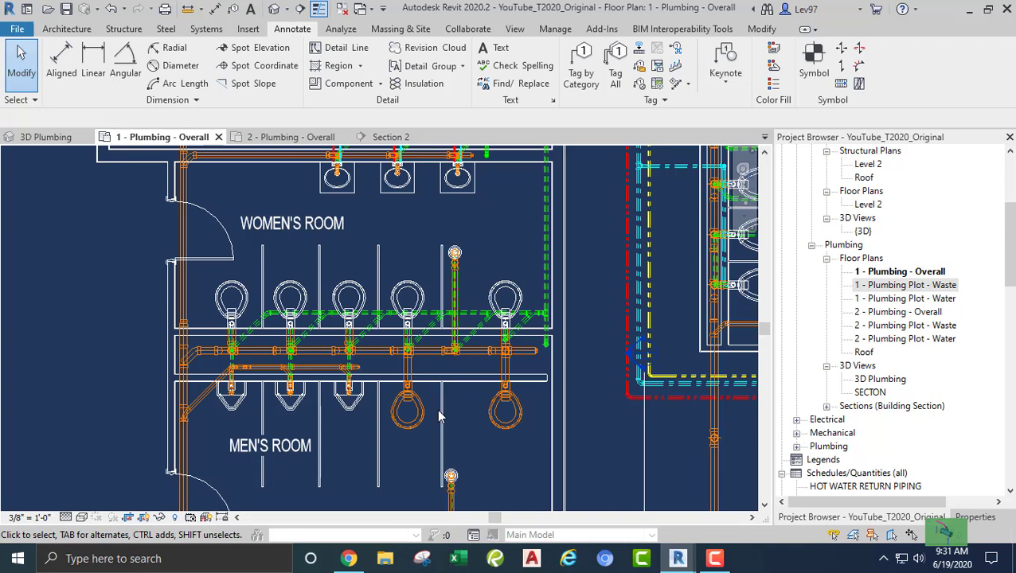
middle_drag(439, 415, 529, 350)
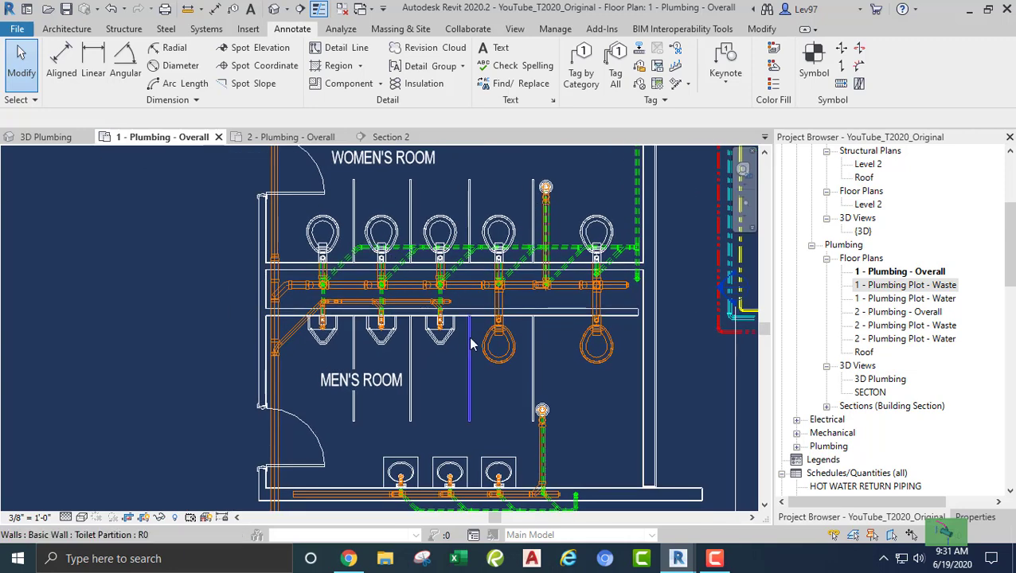
middle_drag(464, 371, 499, 224)
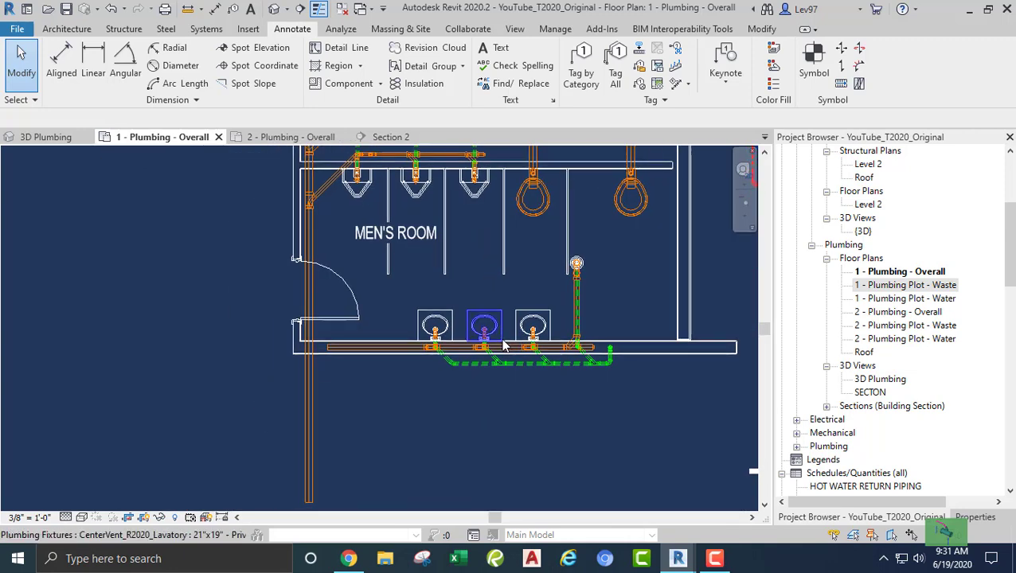
scroll(503, 346, up, 2)
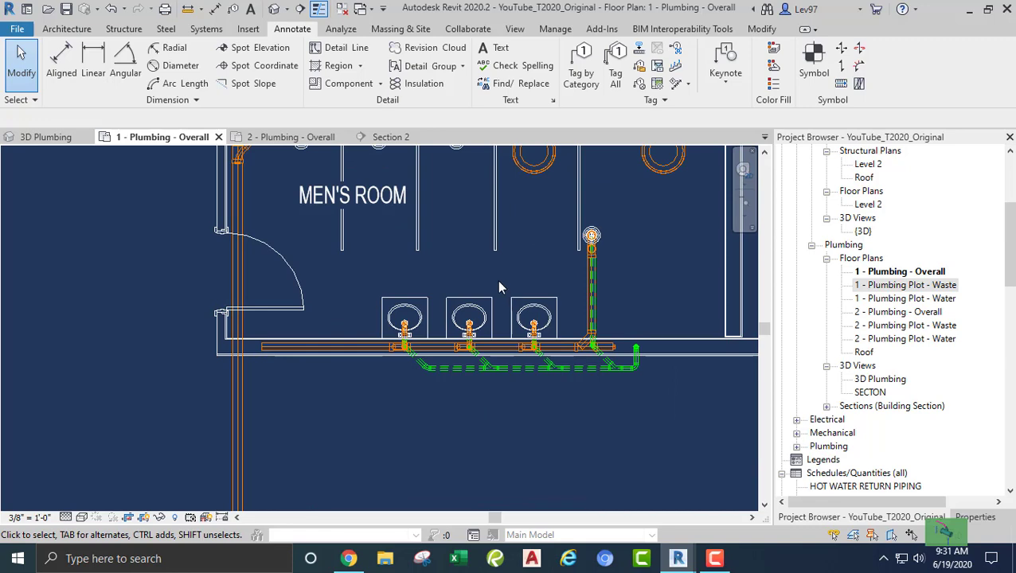
scroll(499, 288, down, 2)
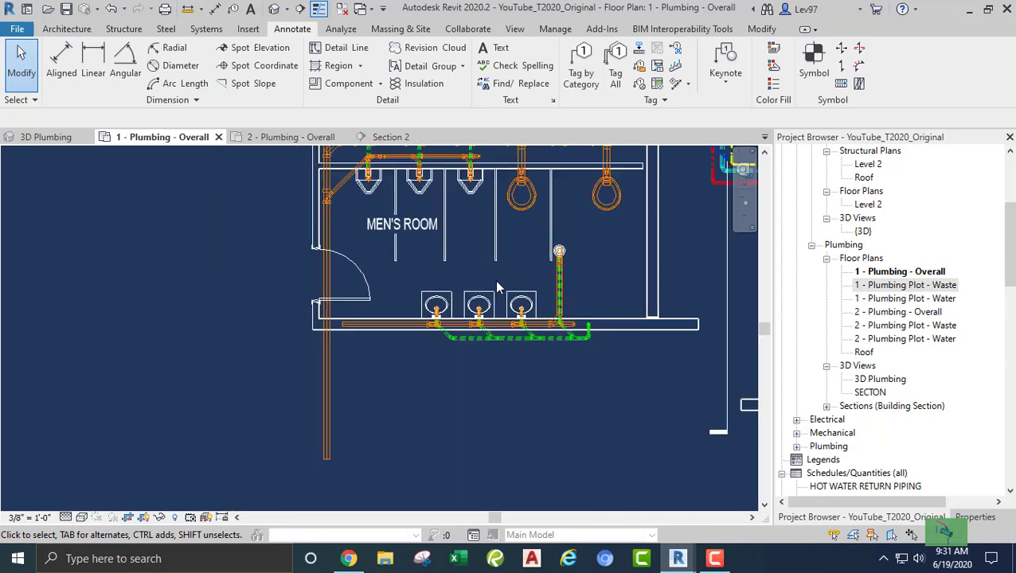
middle_drag(510, 275, 481, 374)
middle_drag(481, 286, 434, 387)
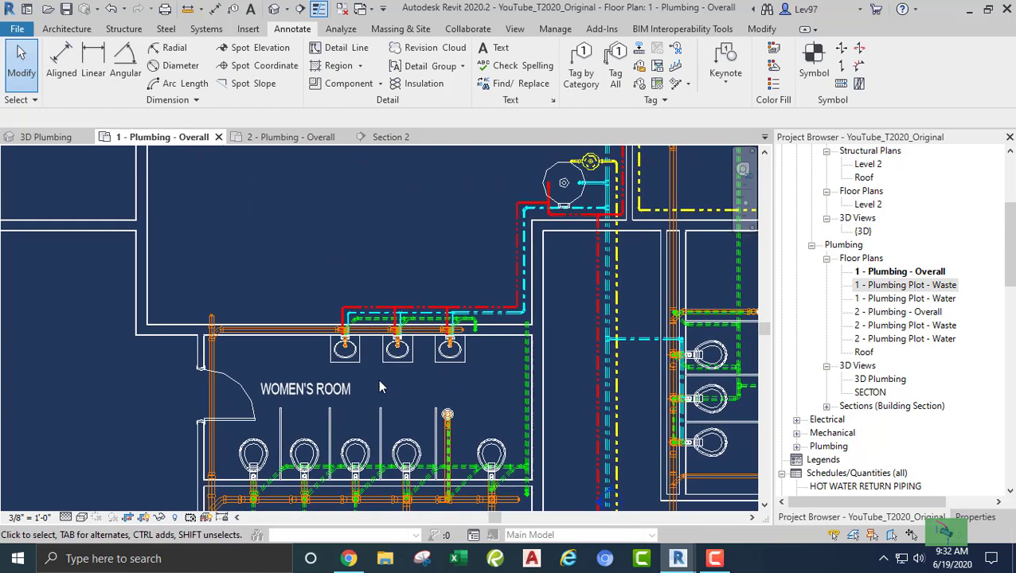
Draw a 1" PVC cold water branch at 10' 6" from the cold water main into the wall behind the women's room lavatories
scroll(478, 330, up, 5)
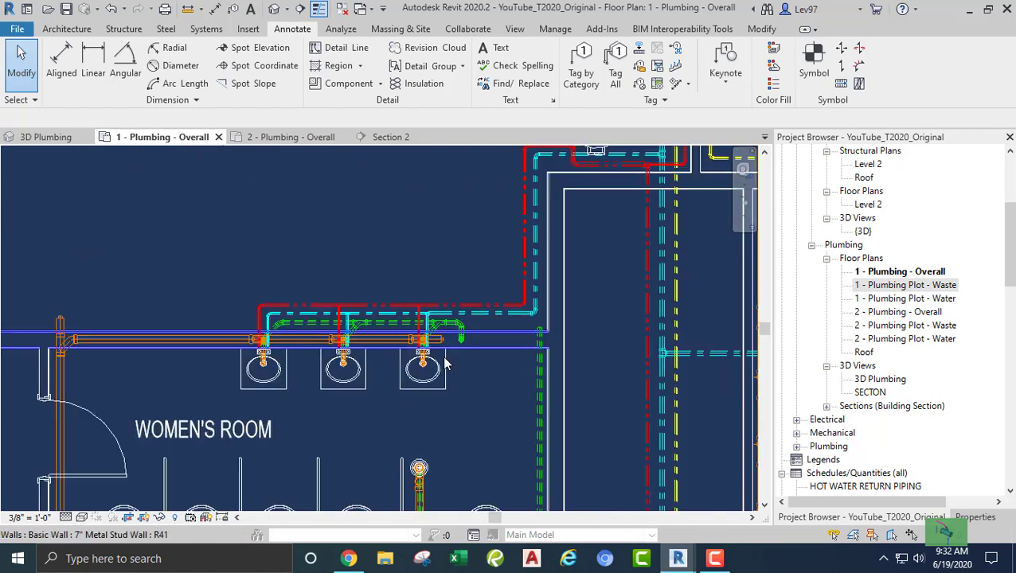
scroll(410, 359, up, 3)
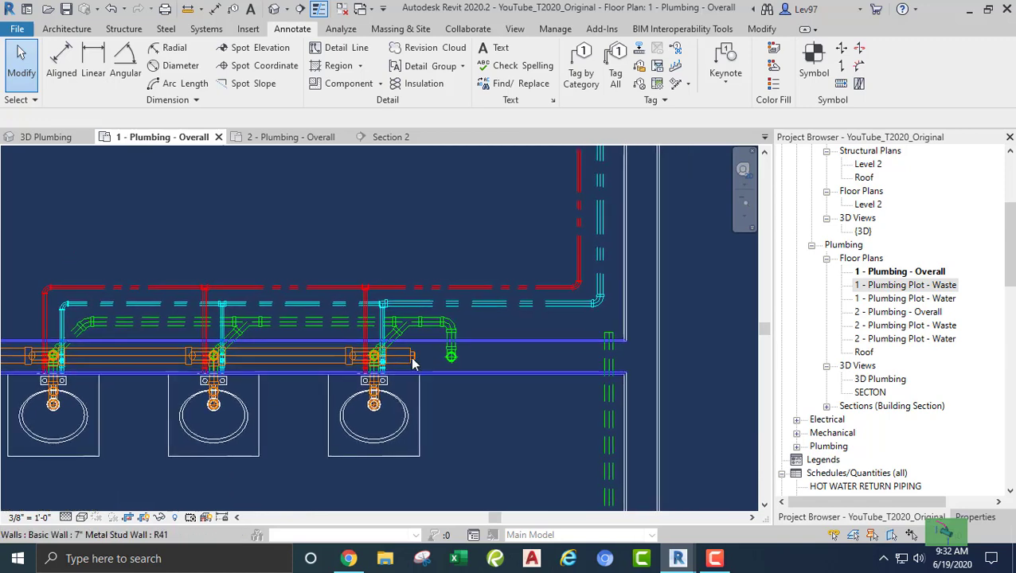
scroll(335, 390, down, 3)
middle_drag(516, 348, 415, 358)
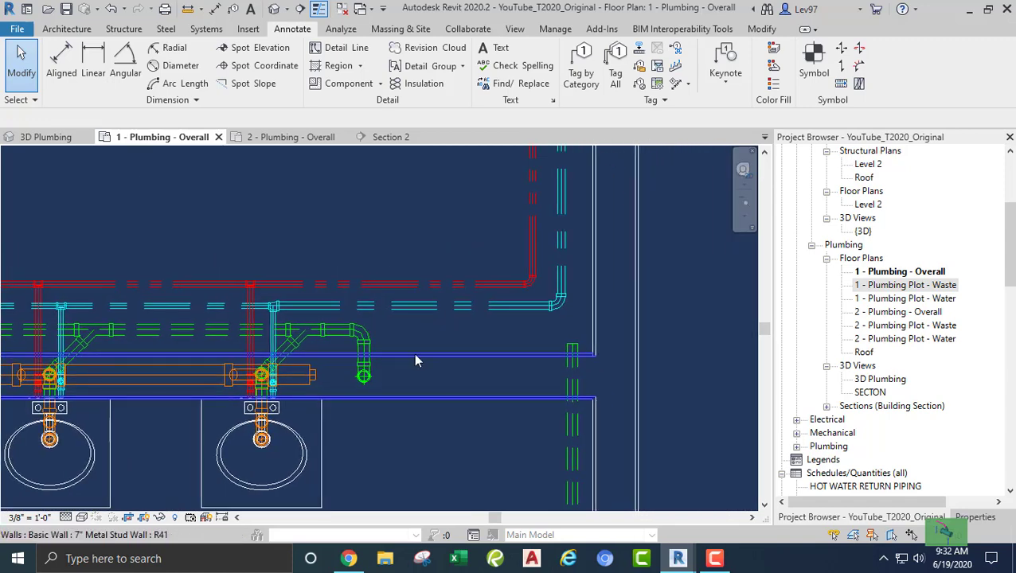
scroll(414, 353, up, 2)
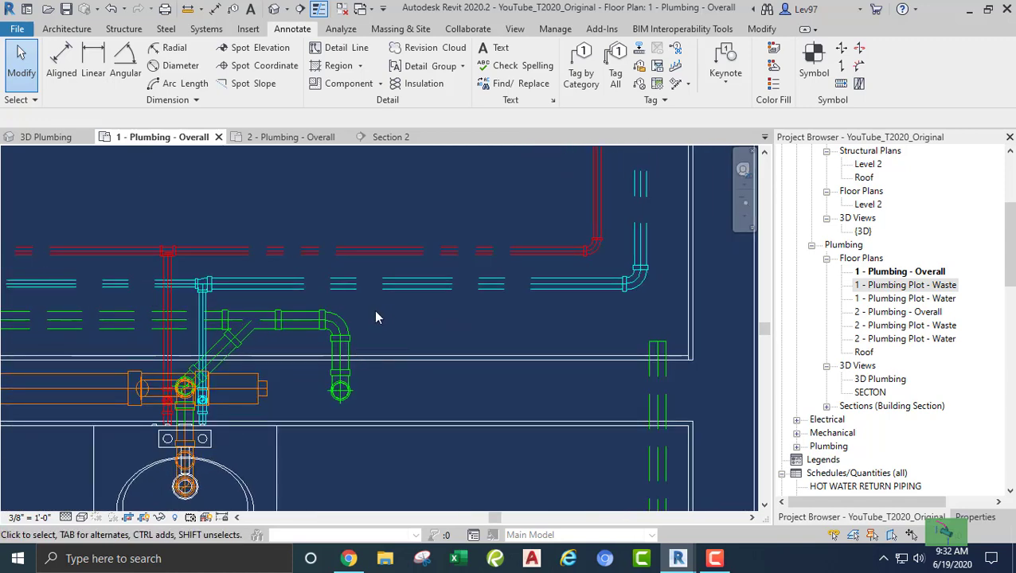
middle_drag(377, 315, 466, 366)
scroll(466, 366, up, 2)
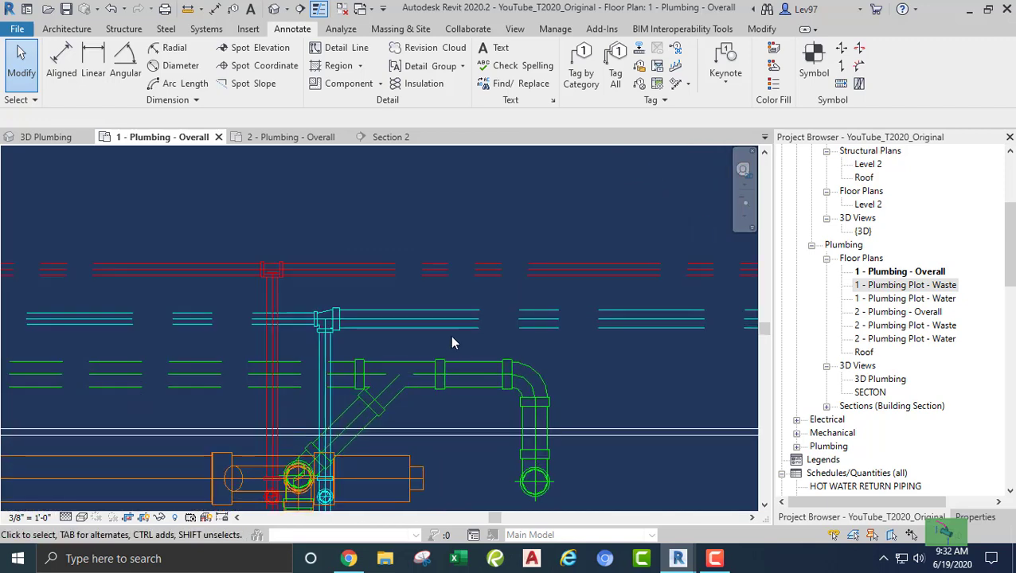
right_click(451, 326)
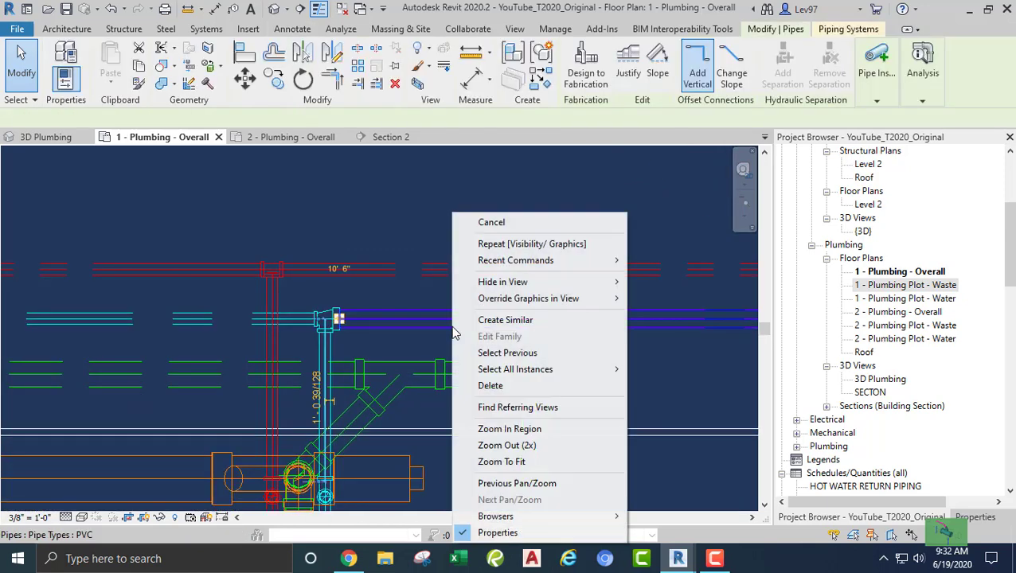
click(510, 320)
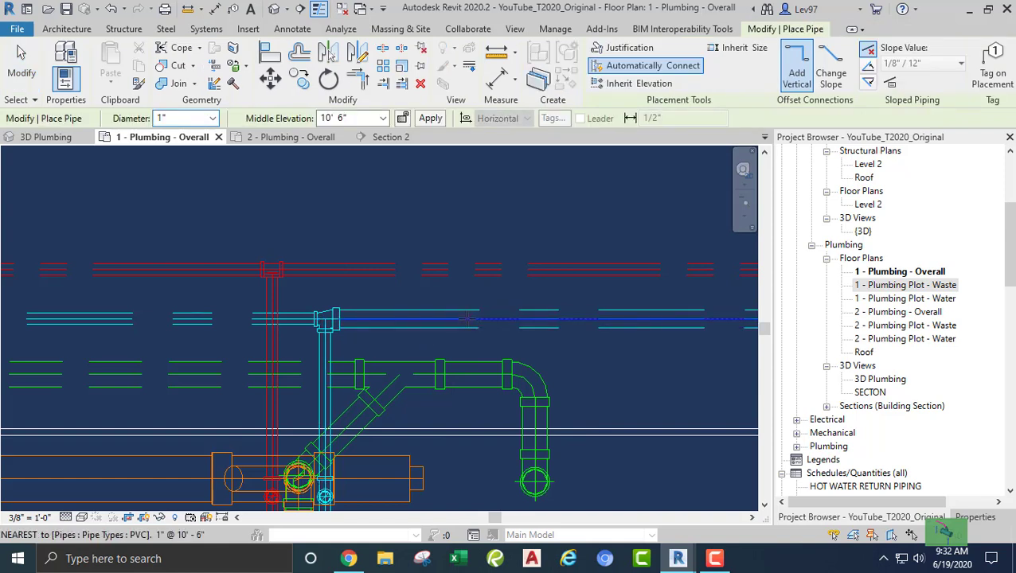
click(467, 320)
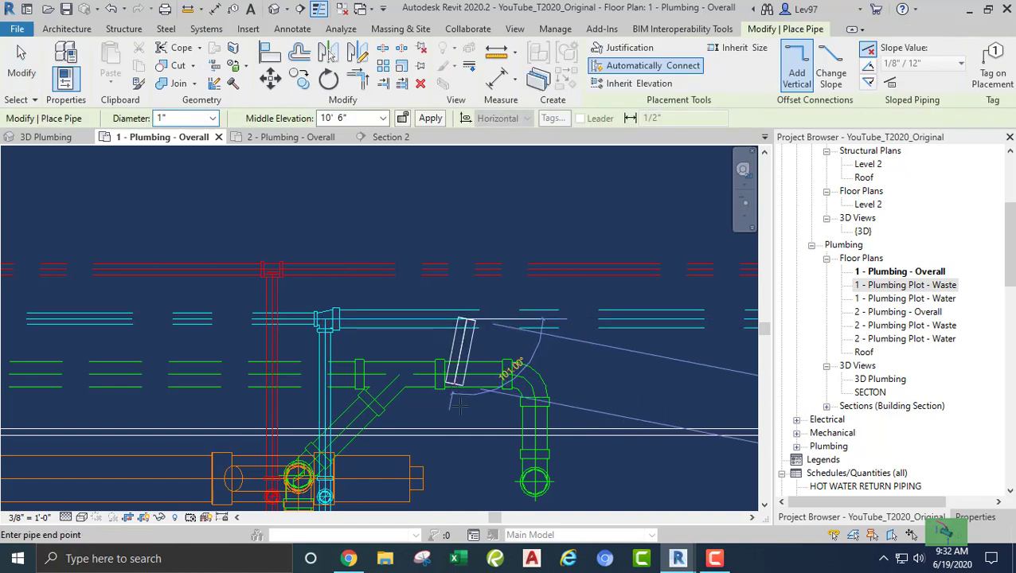
click(467, 475)
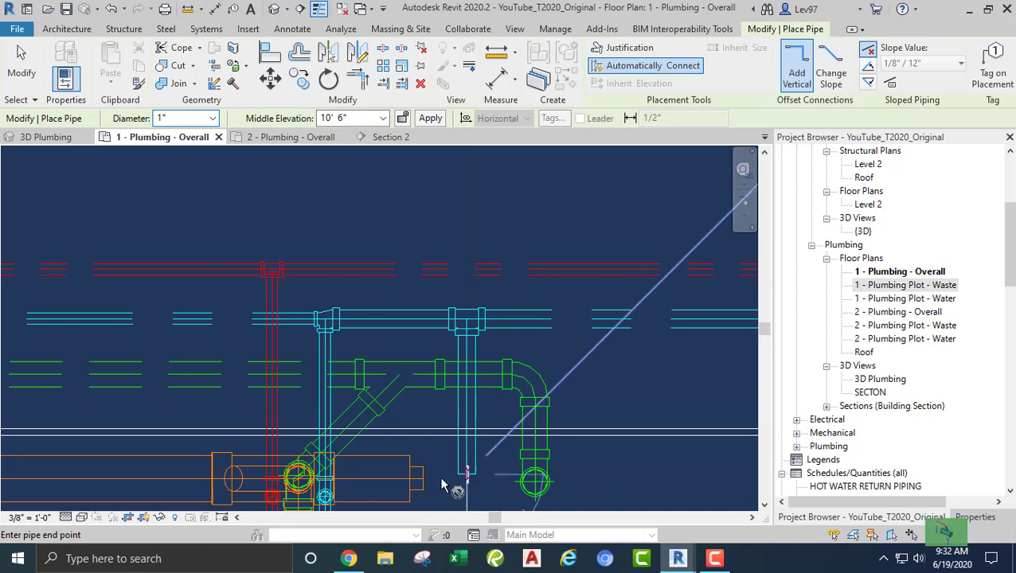
Add a vertical riser up to 15' 0" at the end of the new cold water branch and finish the pipe run
click(358, 117)
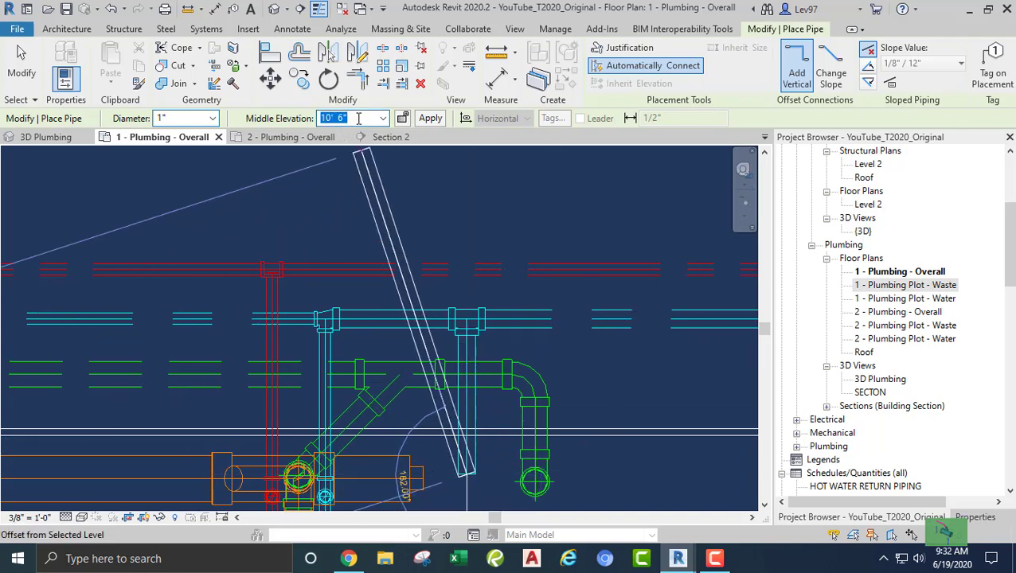
text(15)
key(Return)
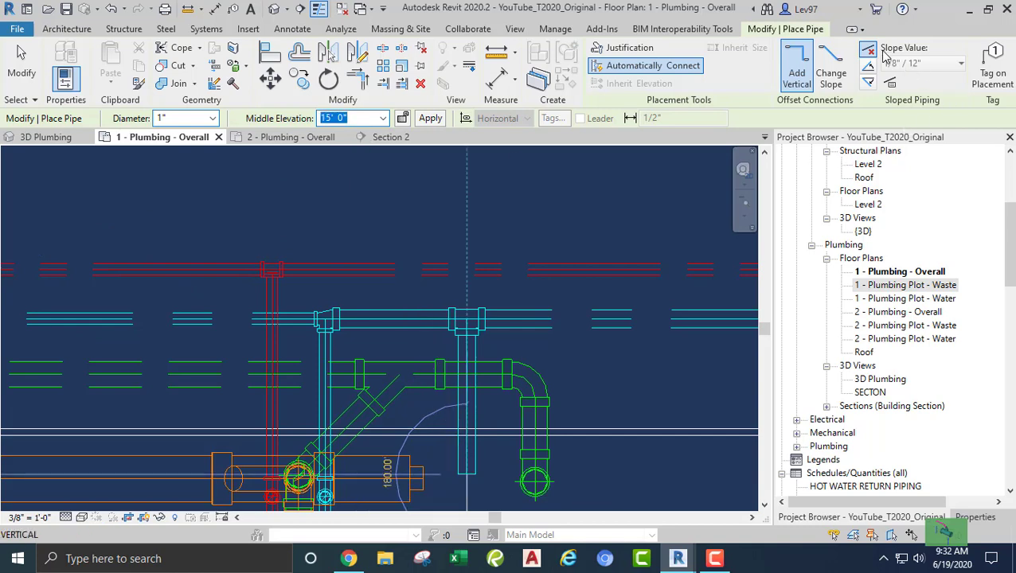
click(975, 517)
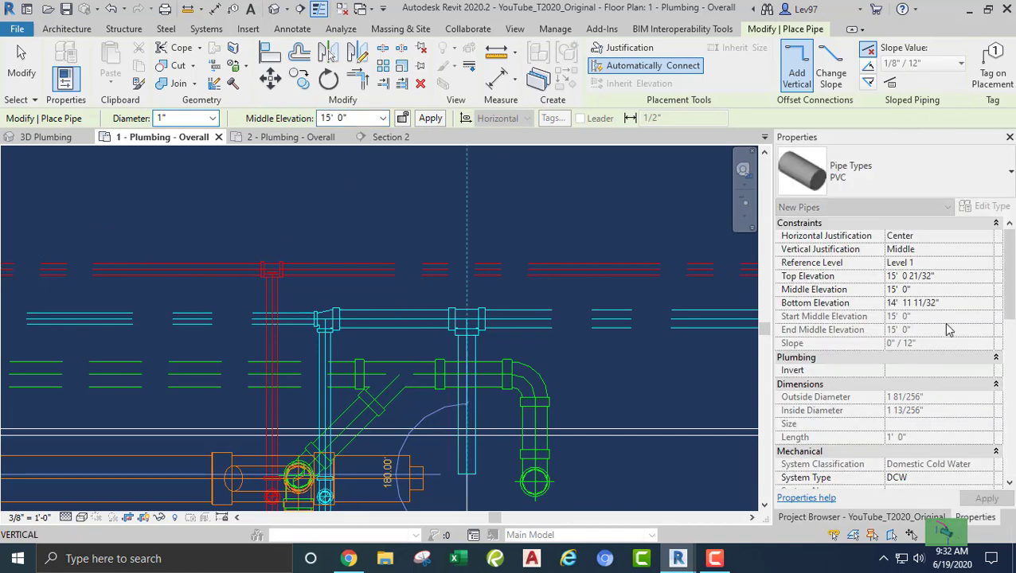
scroll(907, 387, down, 5)
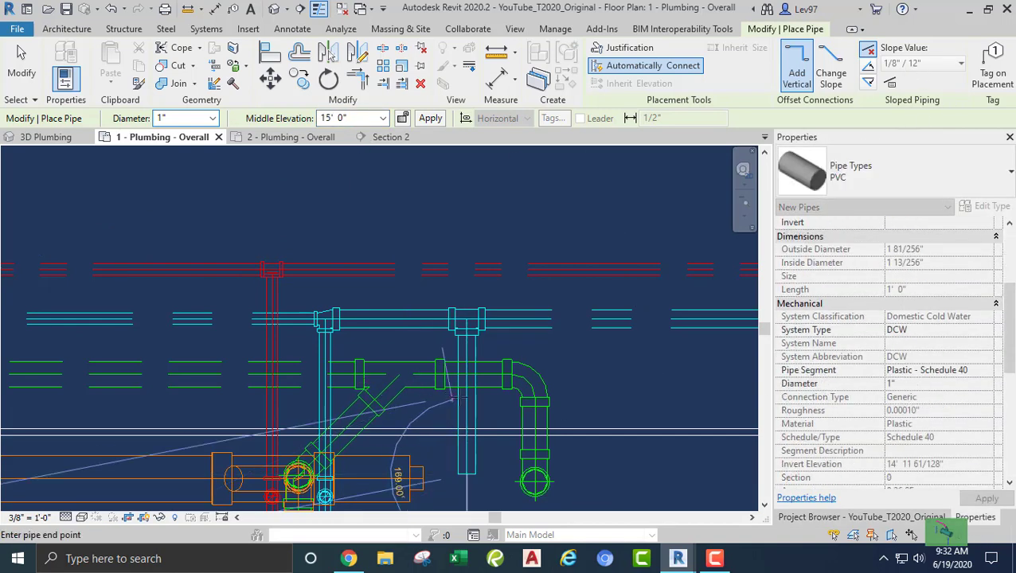
middle_drag(479, 439, 491, 320)
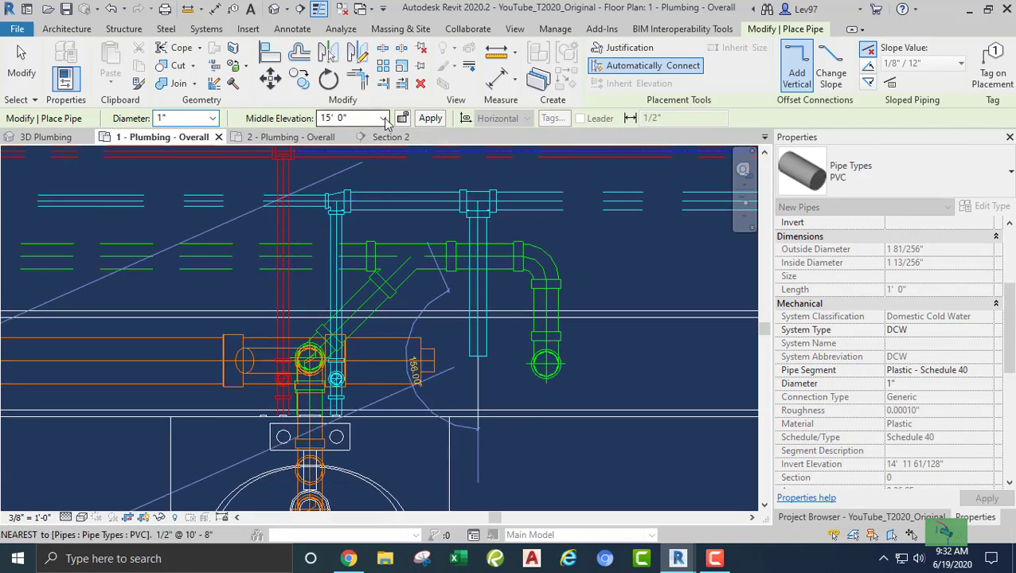
click(431, 118)
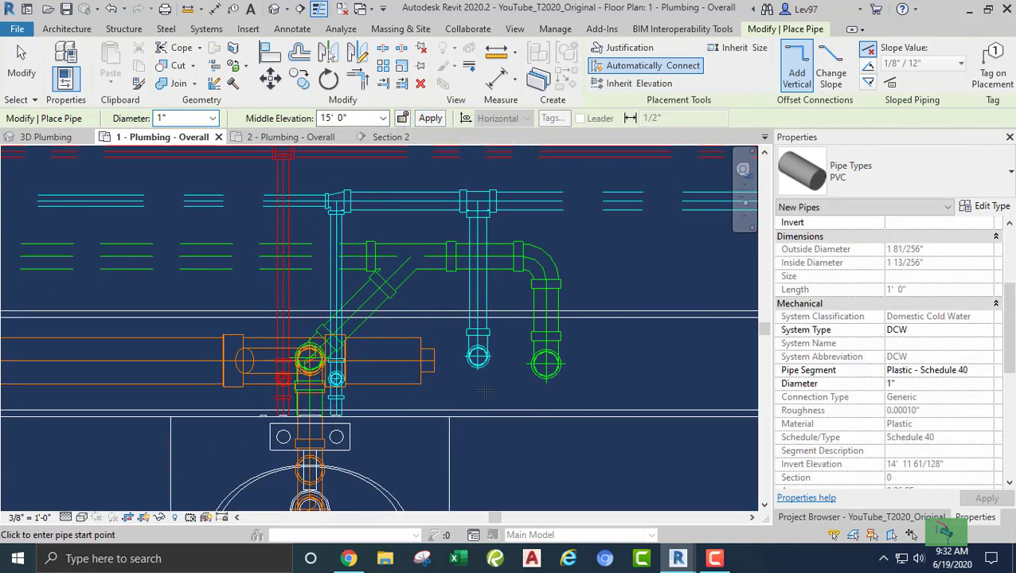
key(Escape)
key(Escape)
Try drawing a 1/2" hot water branch at 10' 8" from the hot water main into the women's room lavatory wall, and undo it
scroll(493, 386, down, 3)
middle_drag(487, 368, 371, 397)
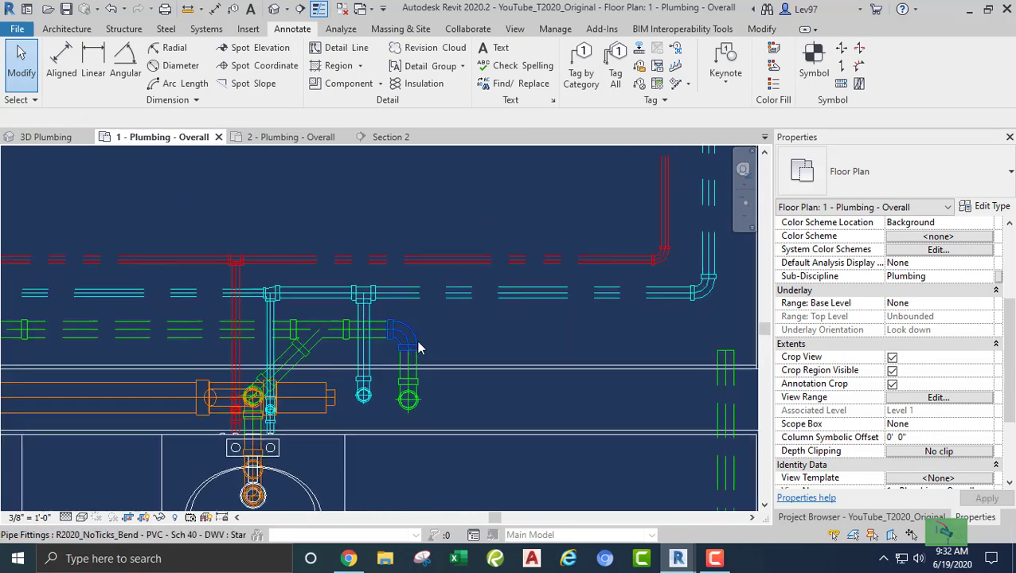
scroll(418, 344, up, 2)
click(465, 233)
right_click(464, 233)
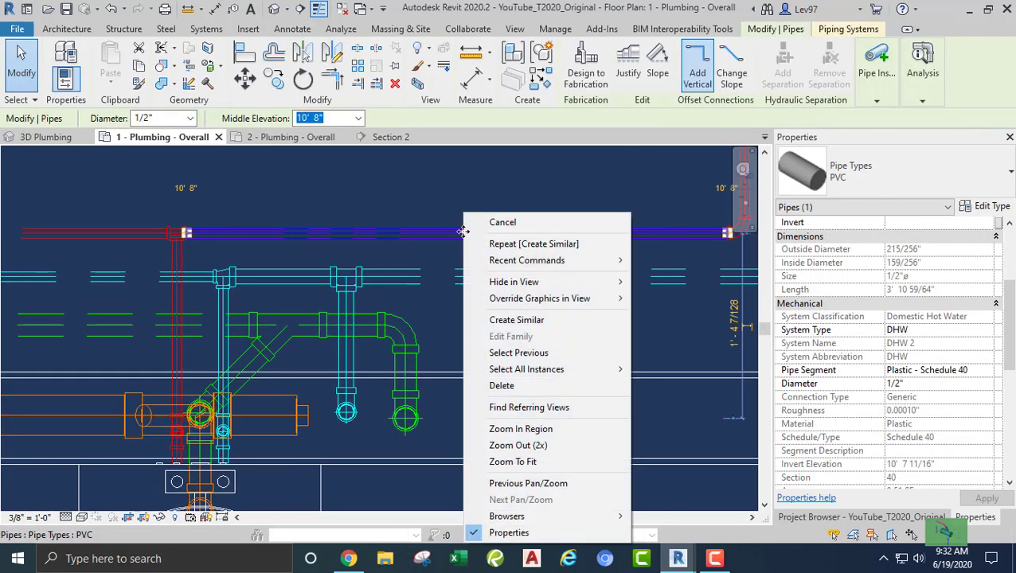
click(512, 321)
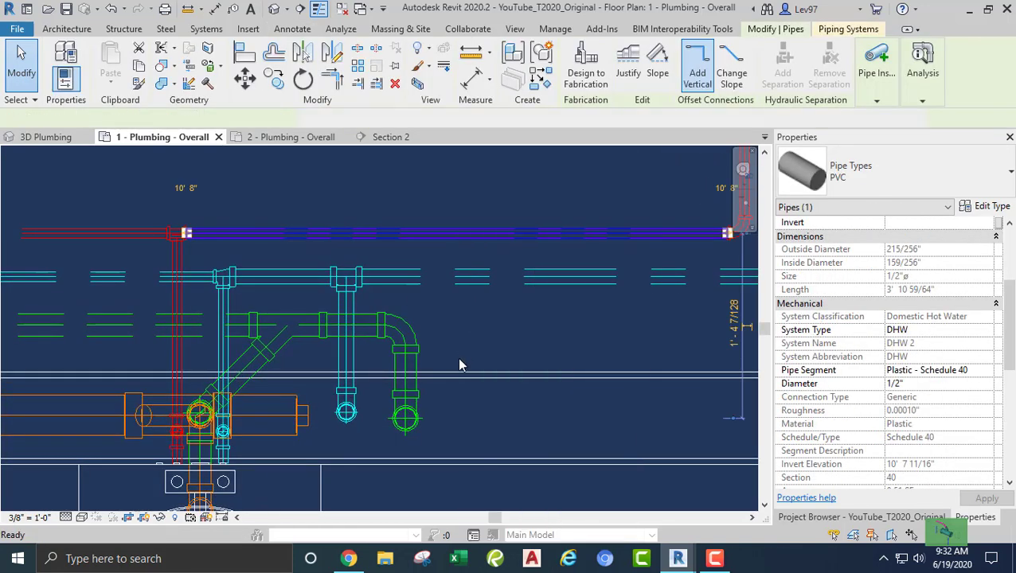
click(450, 235)
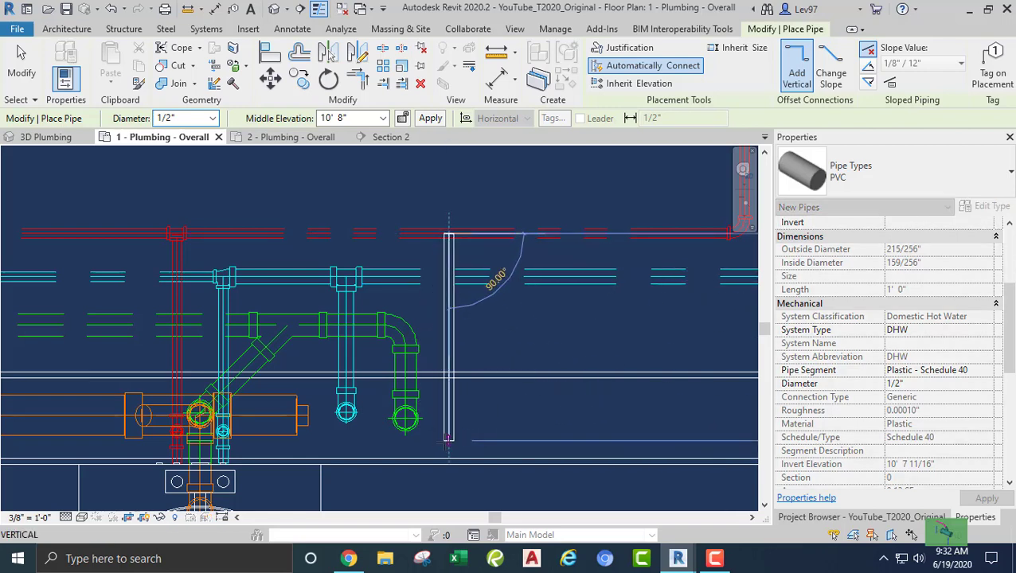
click(448, 440)
key(Escape)
key(Escape)
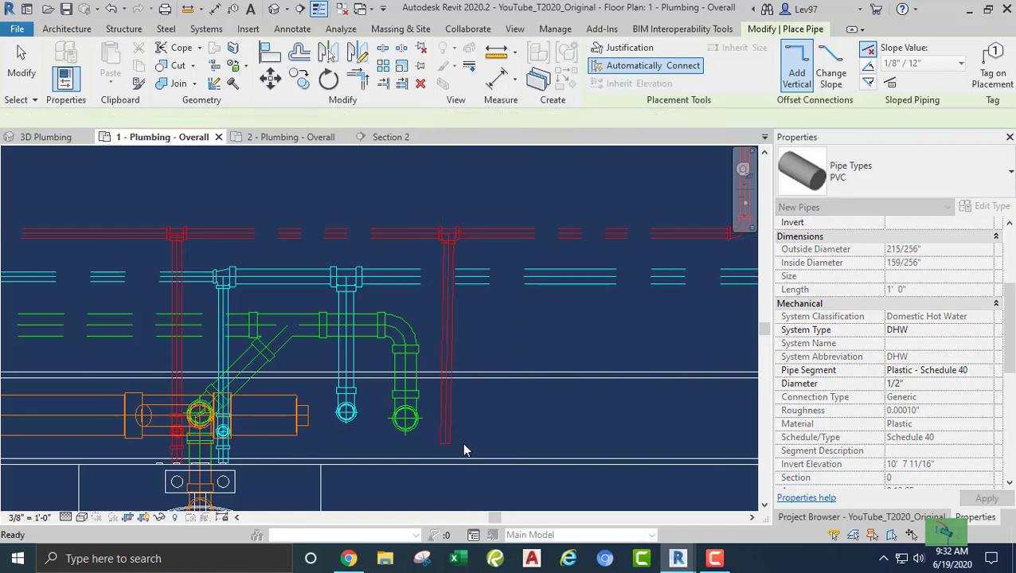
click(111, 8)
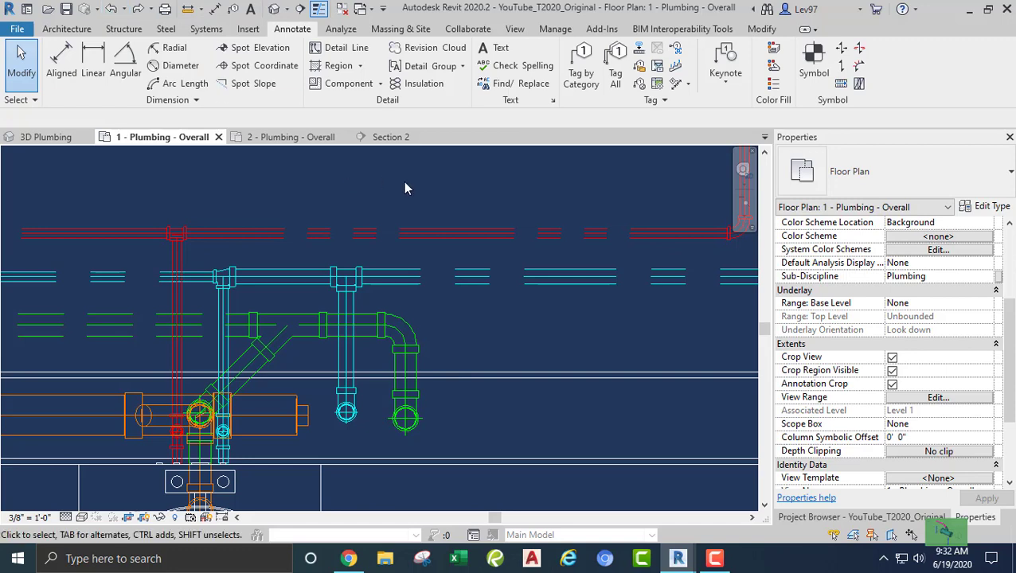
Draw a 1/2" PVC hot water branch at 10' 8" from the hot water main into the women's room lavatory wall
click(441, 236)
right_click(442, 237)
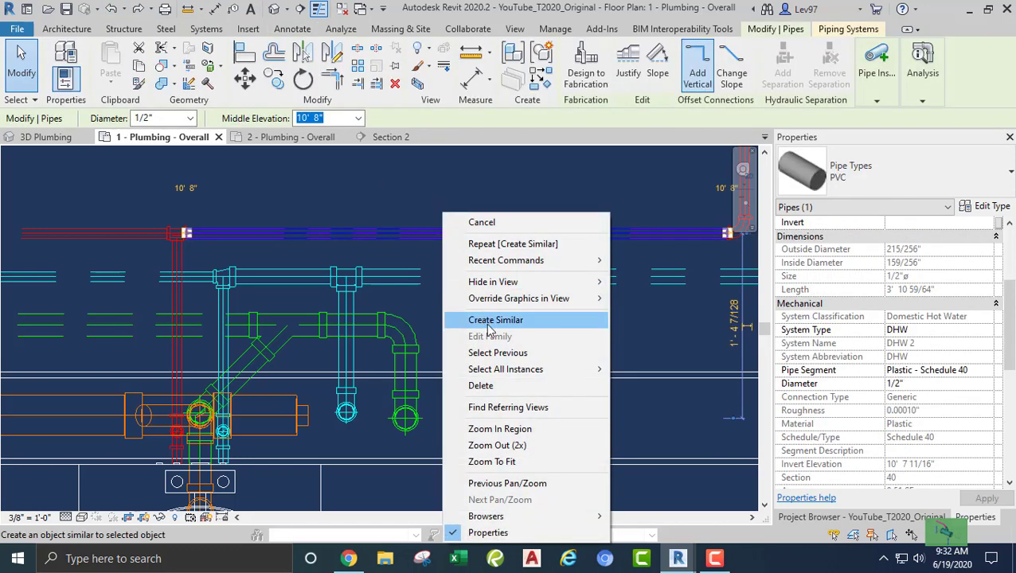
click(490, 322)
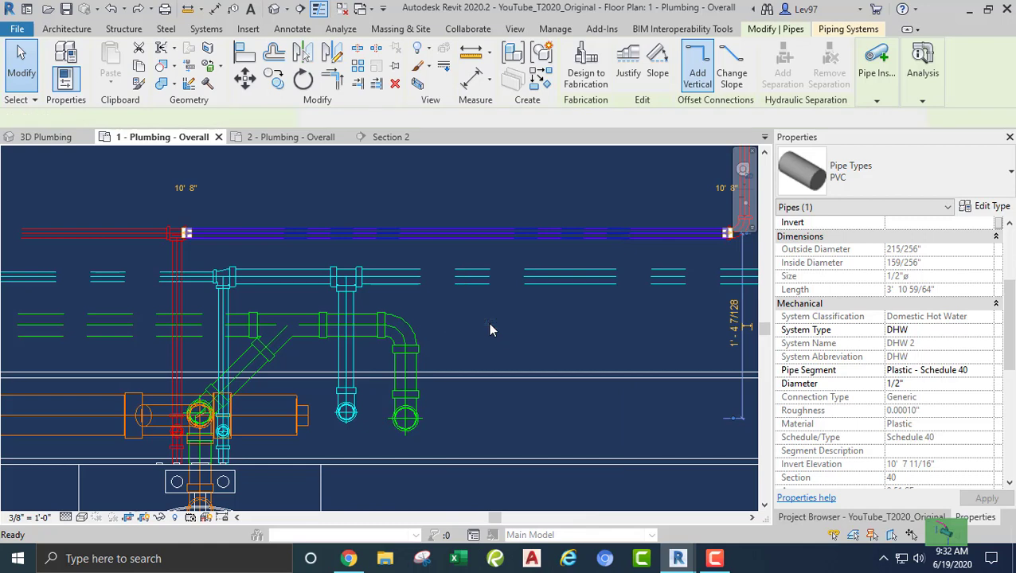
click(441, 233)
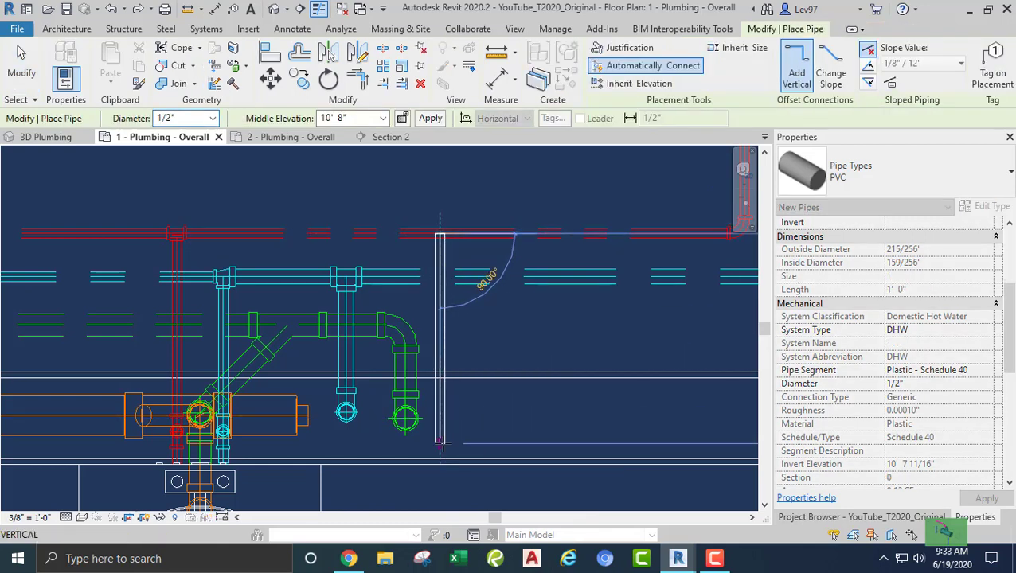
click(440, 443)
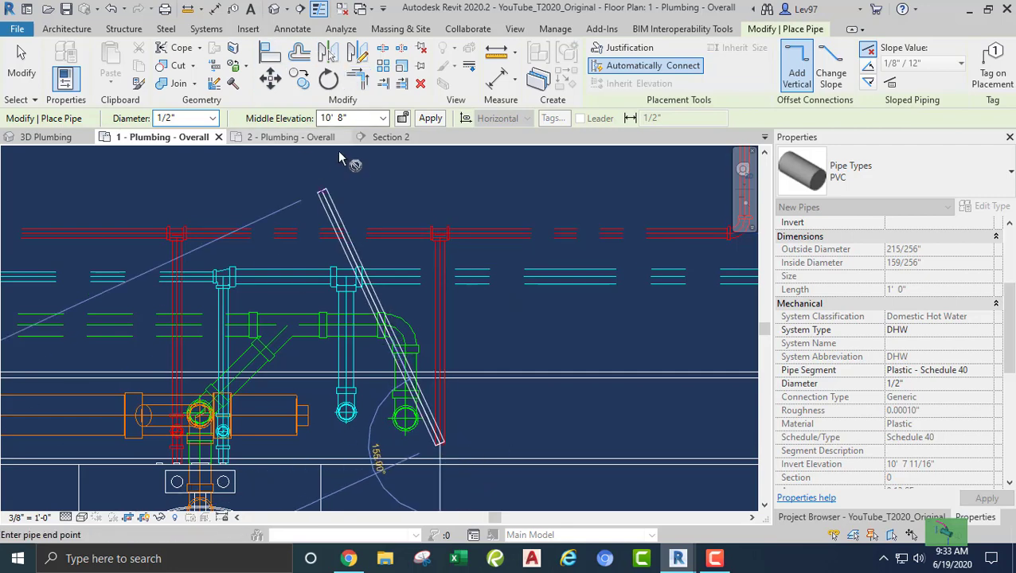
Add a vertical riser up to 20' 0" at the end of the hot water branch and finish the pipe run
click(359, 118)
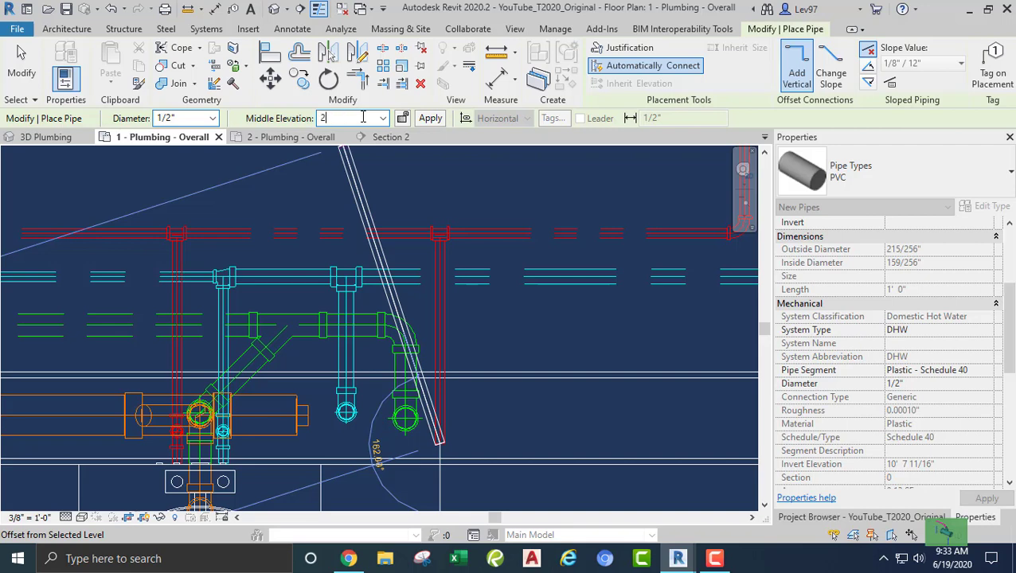
text(20)
key(Return)
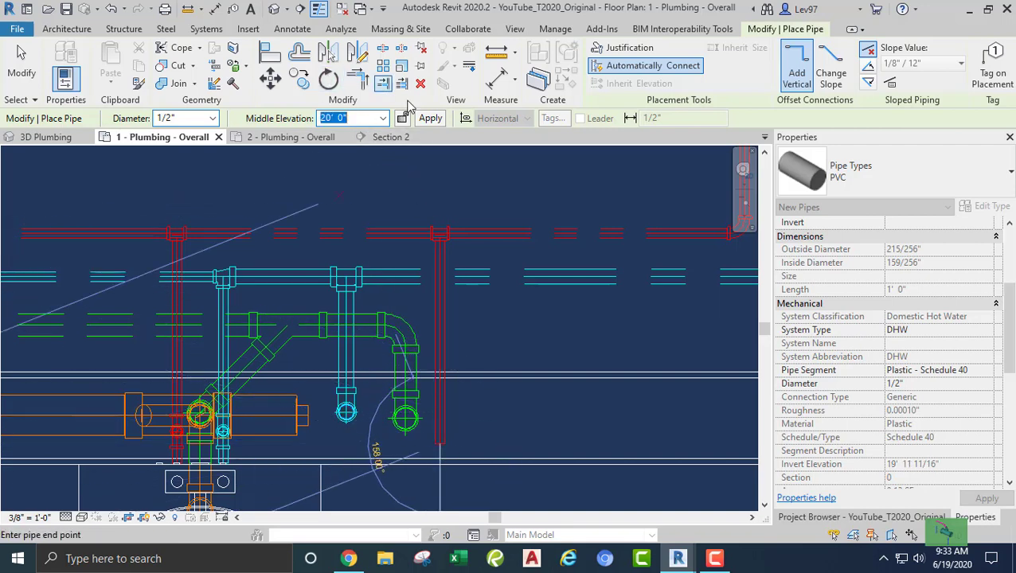
click(428, 120)
key(Escape)
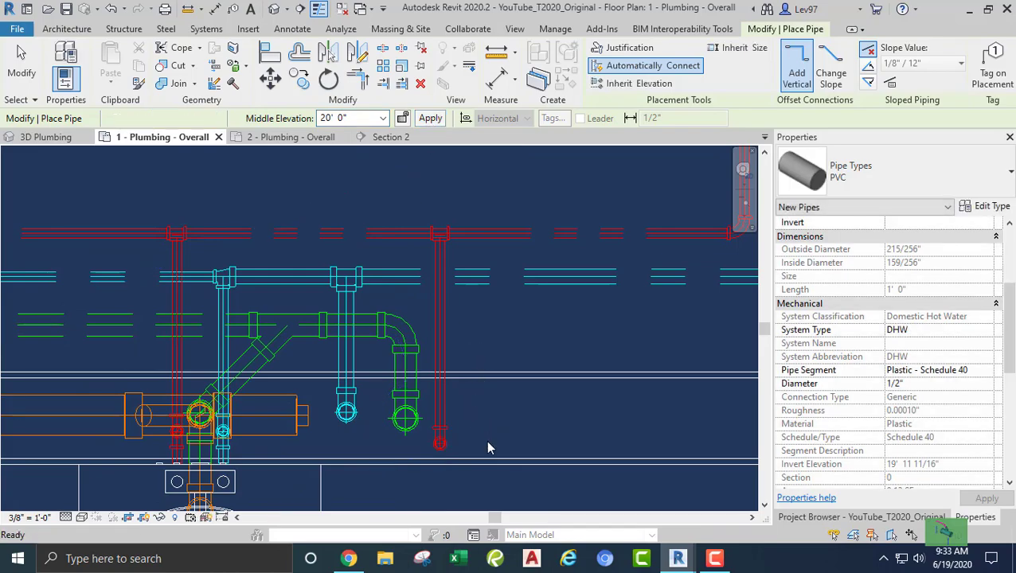
Move the Section 2 line to the new risers behind the women's room lavatories and open the Section 2 view
scroll(485, 438, down, 2)
scroll(486, 420, down, 5)
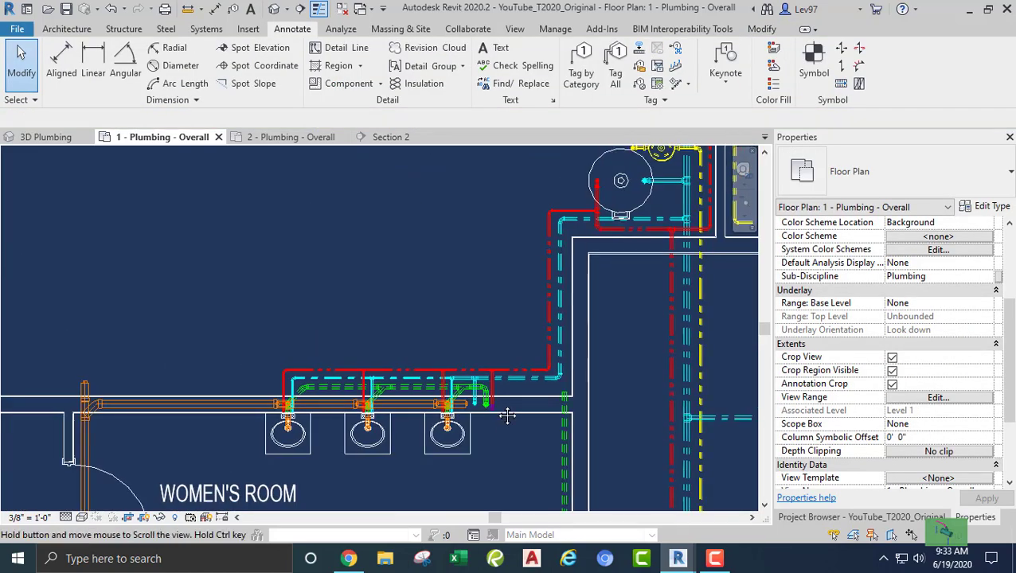
middle_drag(503, 415, 364, 319)
scroll(364, 320, down, 3)
middle_drag(422, 306, 527, 215)
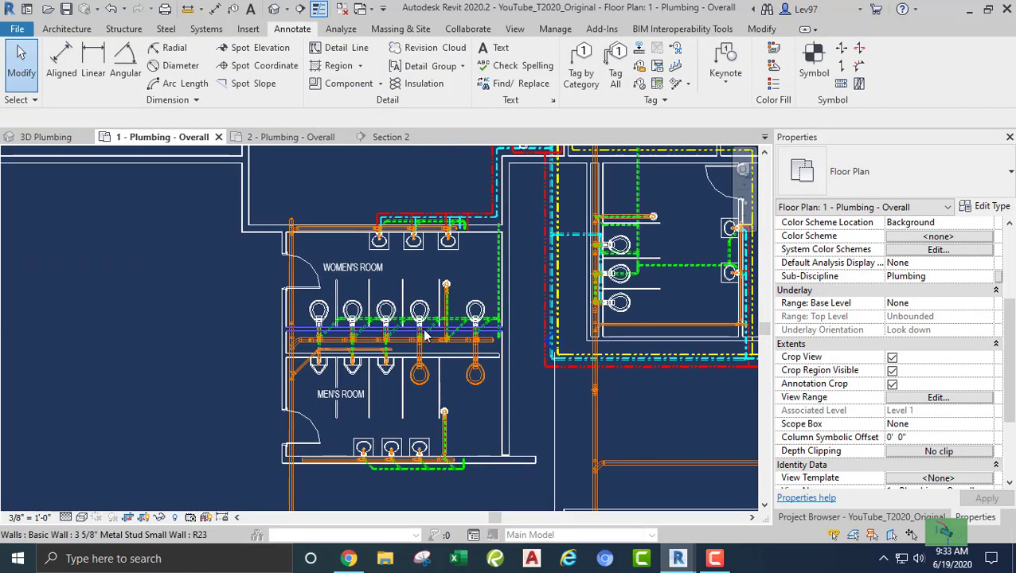
scroll(391, 332, down, 2)
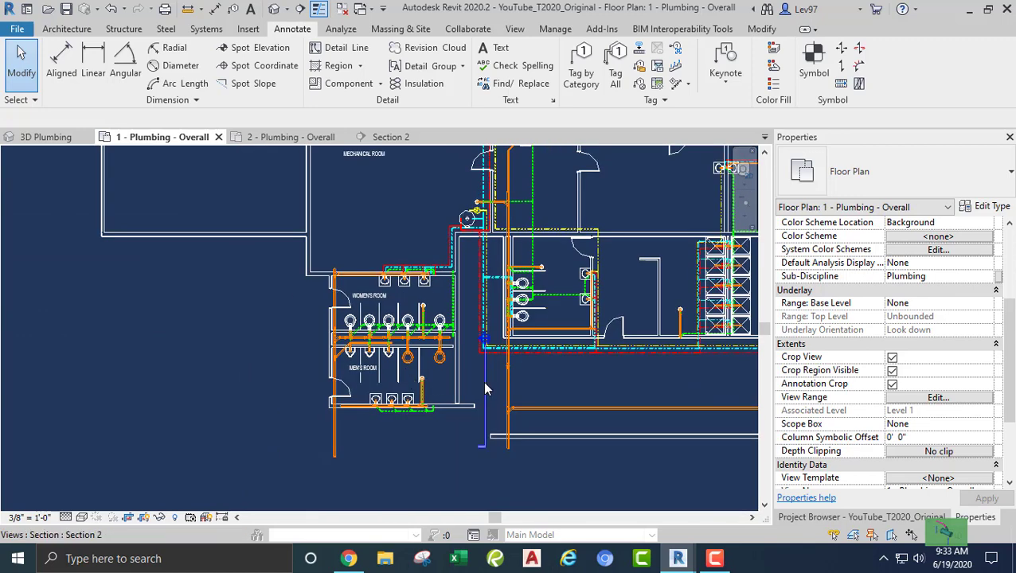
click(474, 390)
drag(473, 390, 439, 267)
scroll(430, 255, up, 2)
click(388, 137)
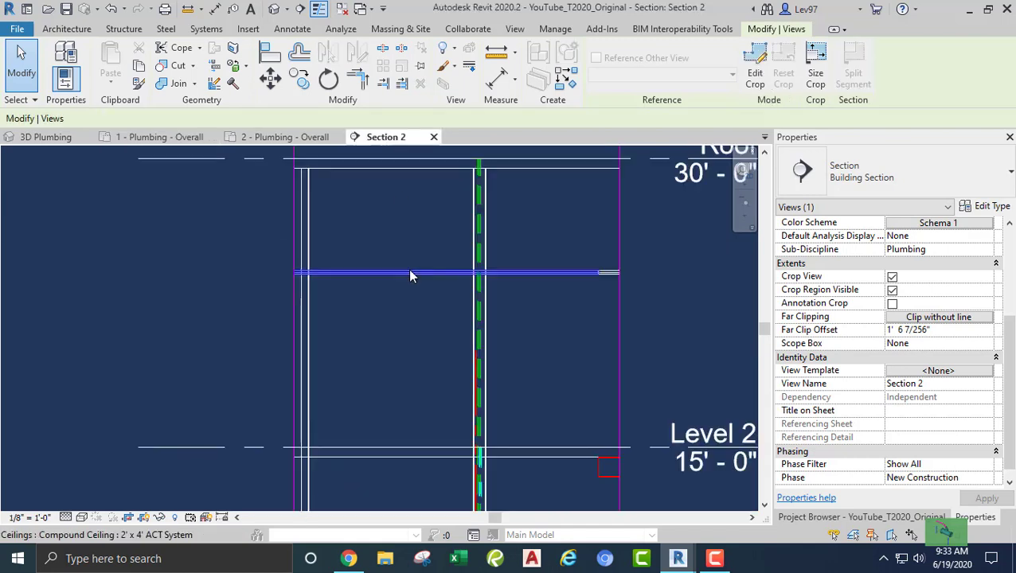
Hide the Plumbing - Sanitary Waste and Plumbing - Sanitary Vent filters in the Section 2 view
middle_drag(435, 395, 426, 286)
scroll(449, 356, up, 4)
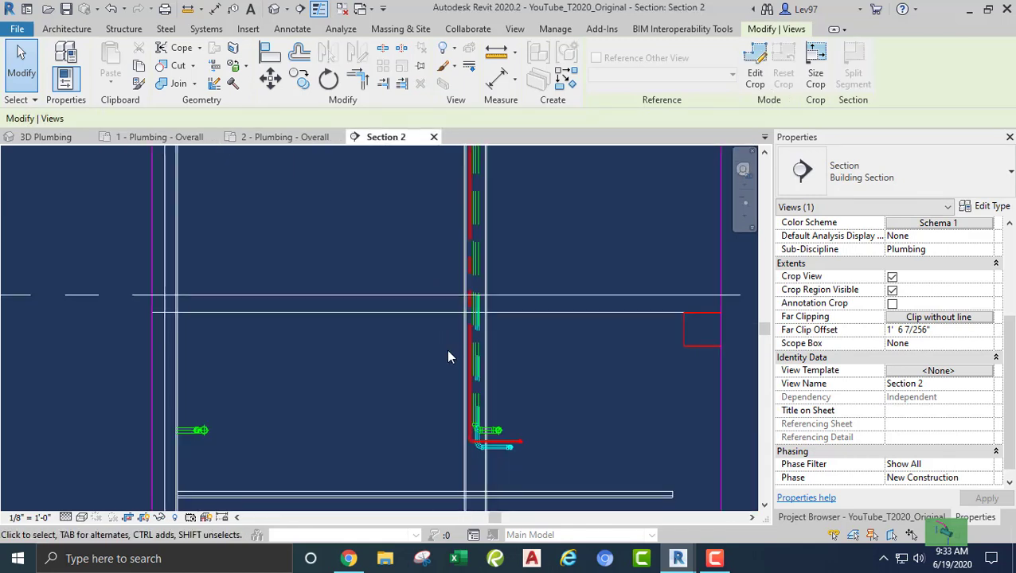
scroll(425, 379, down, 2)
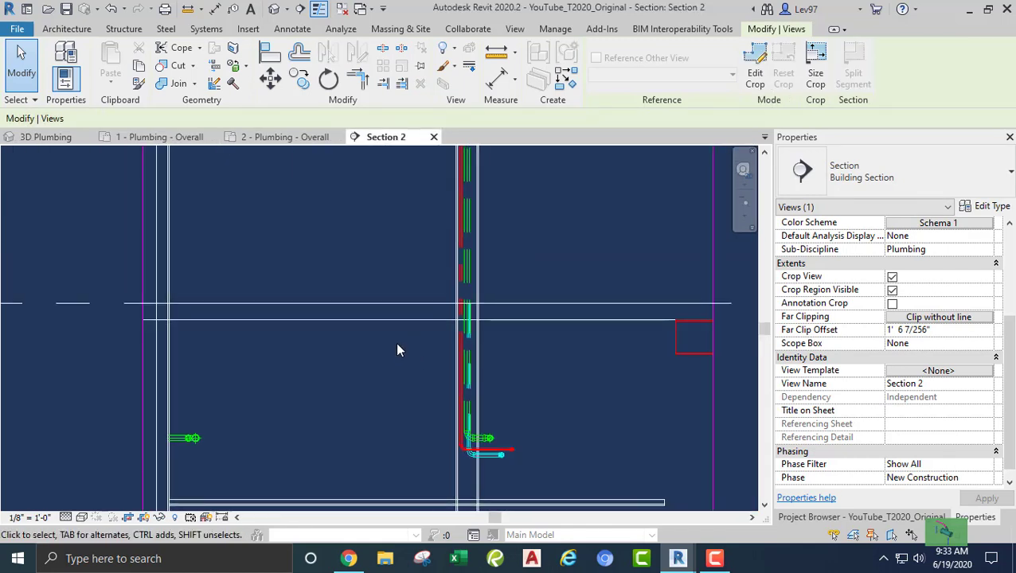
key(v)
key(g)
click(520, 83)
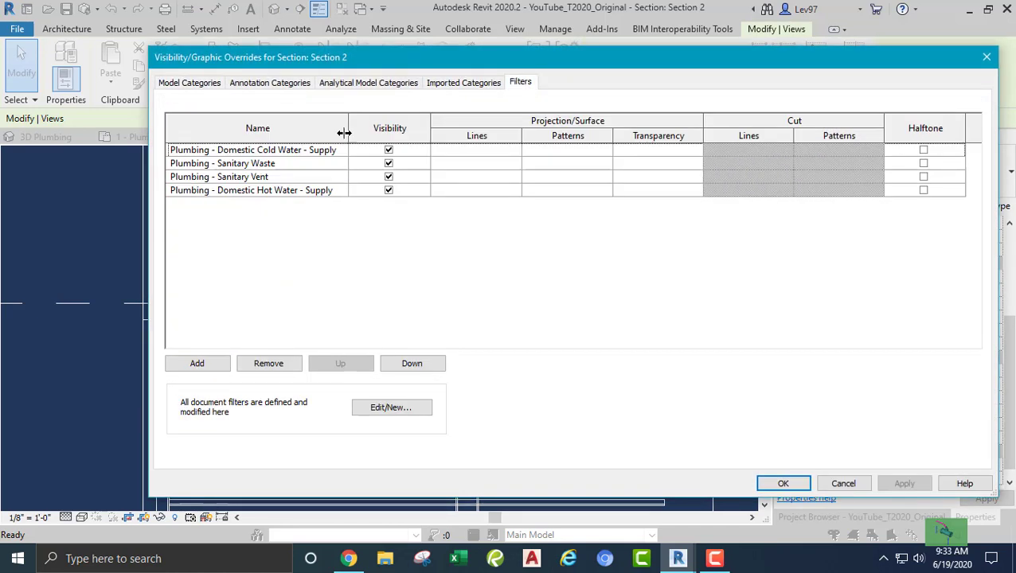
click(389, 164)
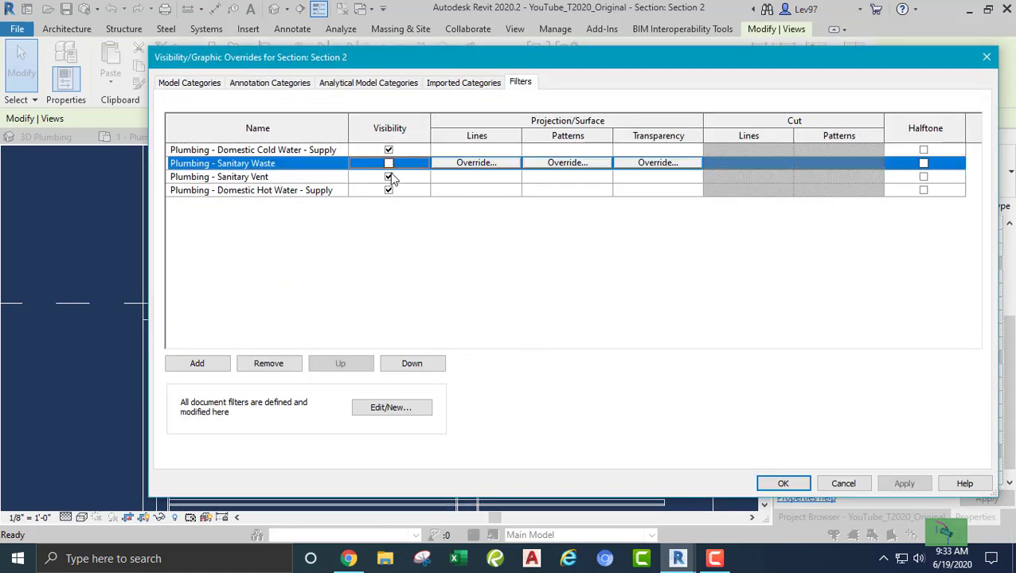
click(388, 177)
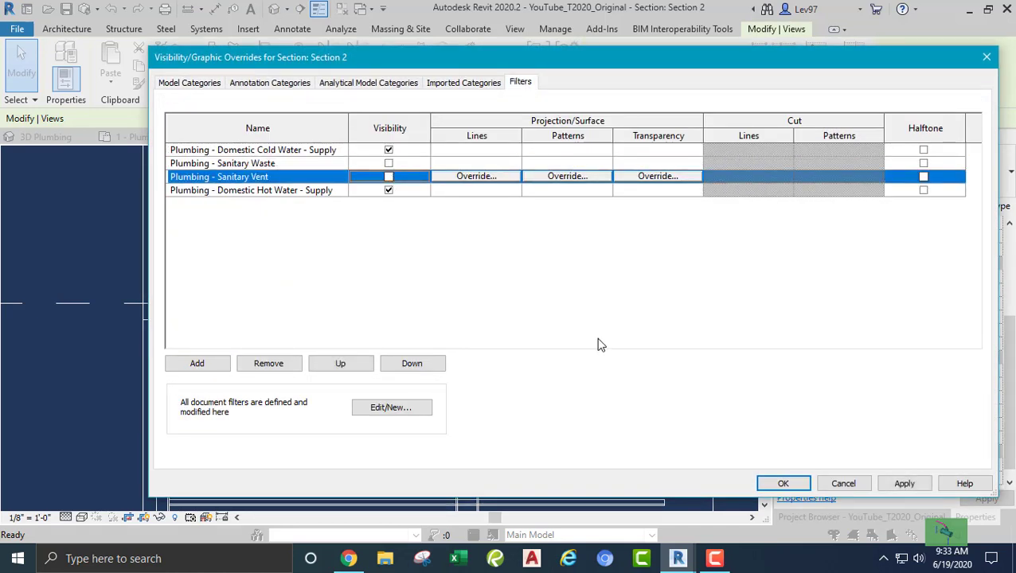
click(782, 481)
Extend the 1" cold water riser vertically about 5' 11" above Level 2 in the section and finish the pipe run
scroll(469, 331, up, 5)
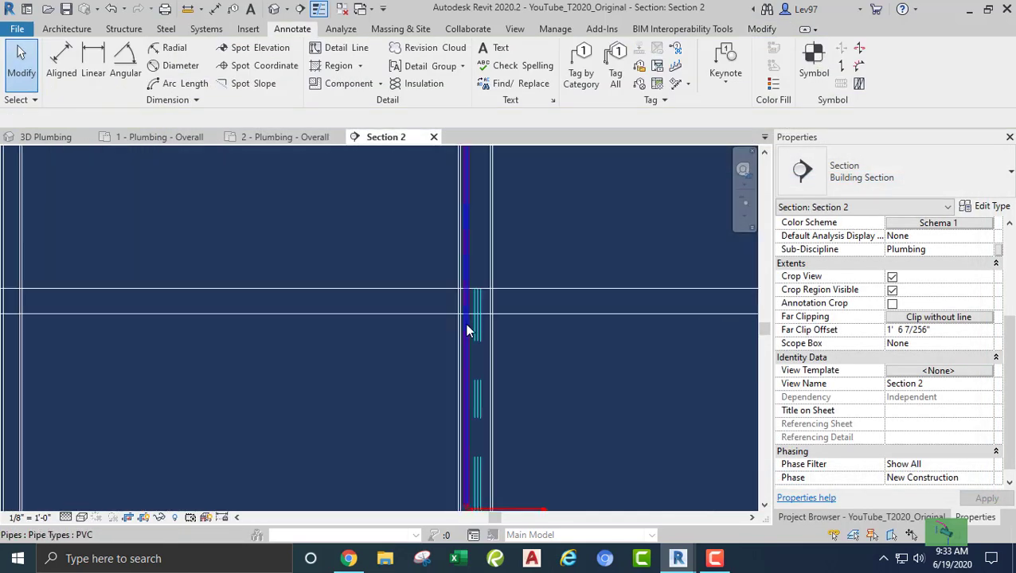
middle_drag(432, 392, 400, 267)
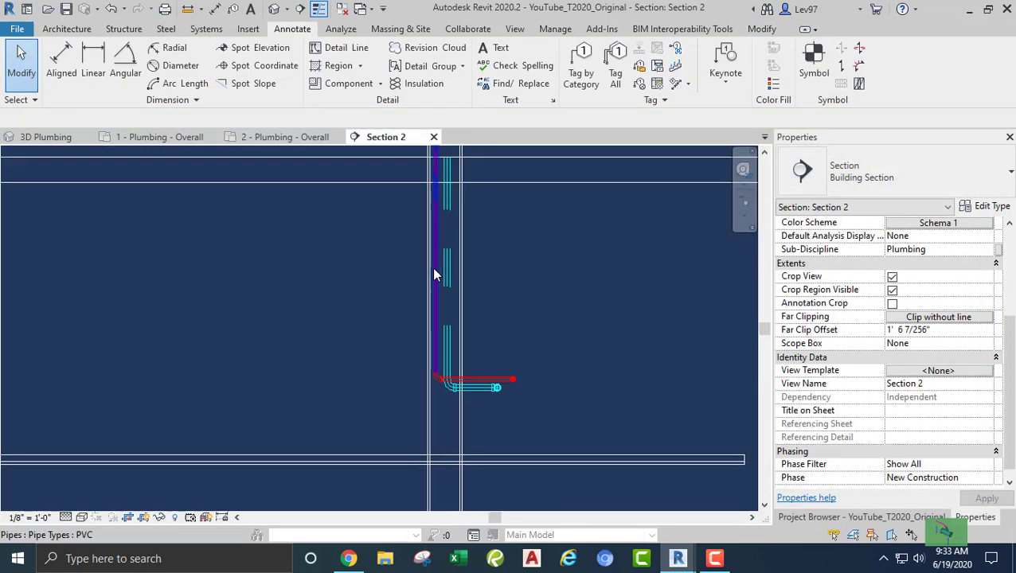
click(447, 342)
middle_drag(400, 335, 458, 412)
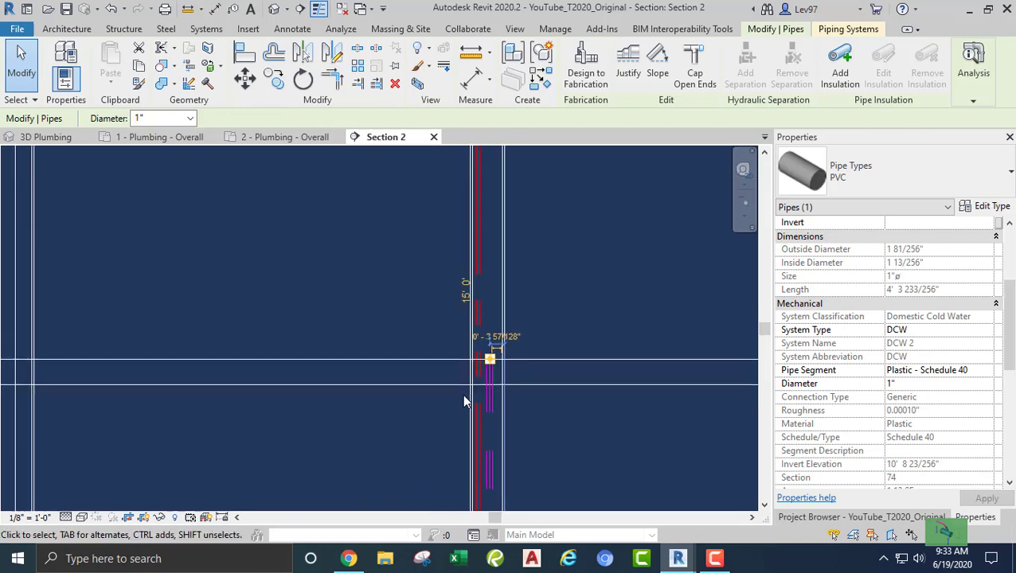
scroll(462, 406, up, 2)
right_click(508, 333)
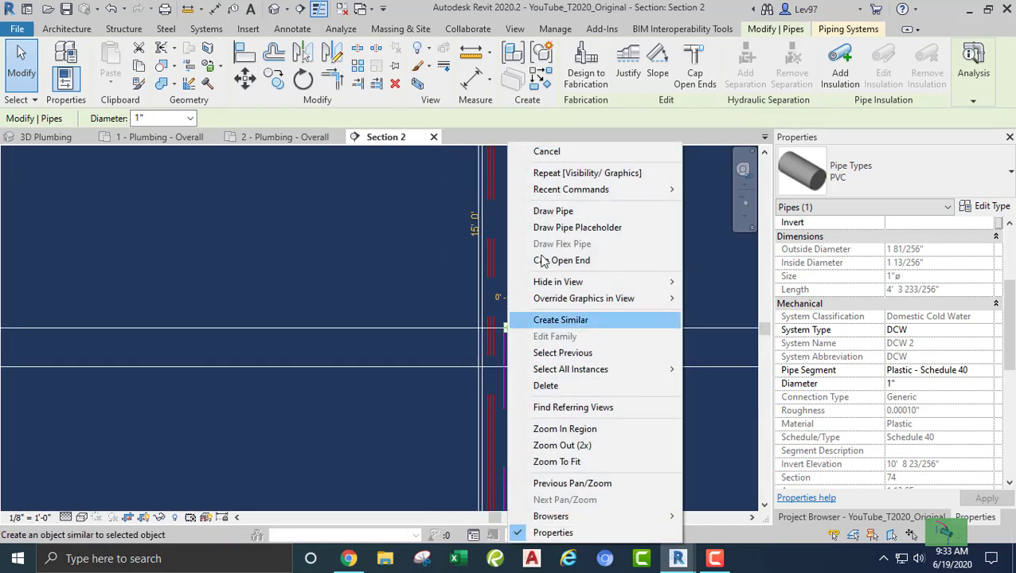
click(547, 211)
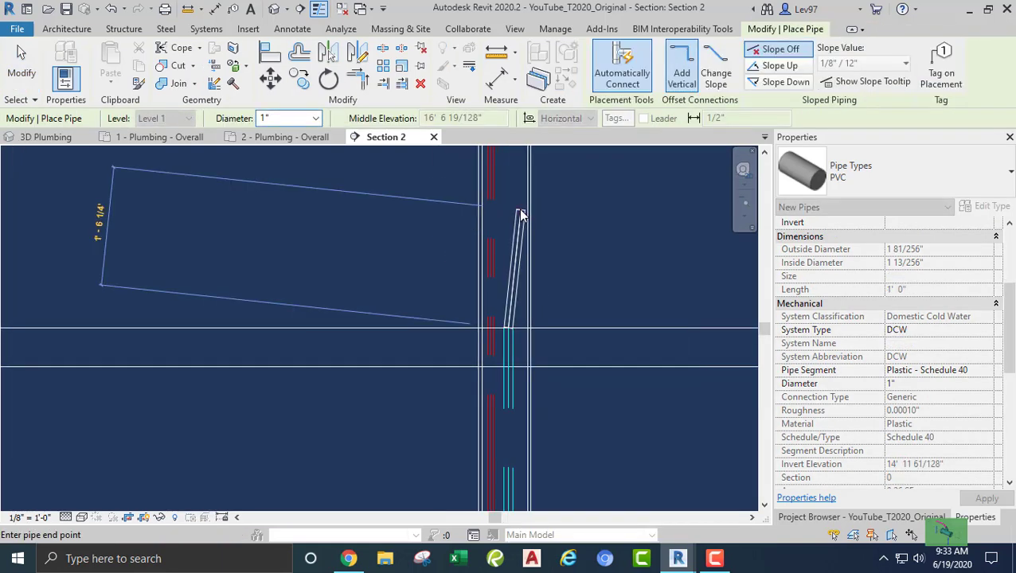
scroll(501, 199, down, 3)
middle_drag(503, 199, 513, 373)
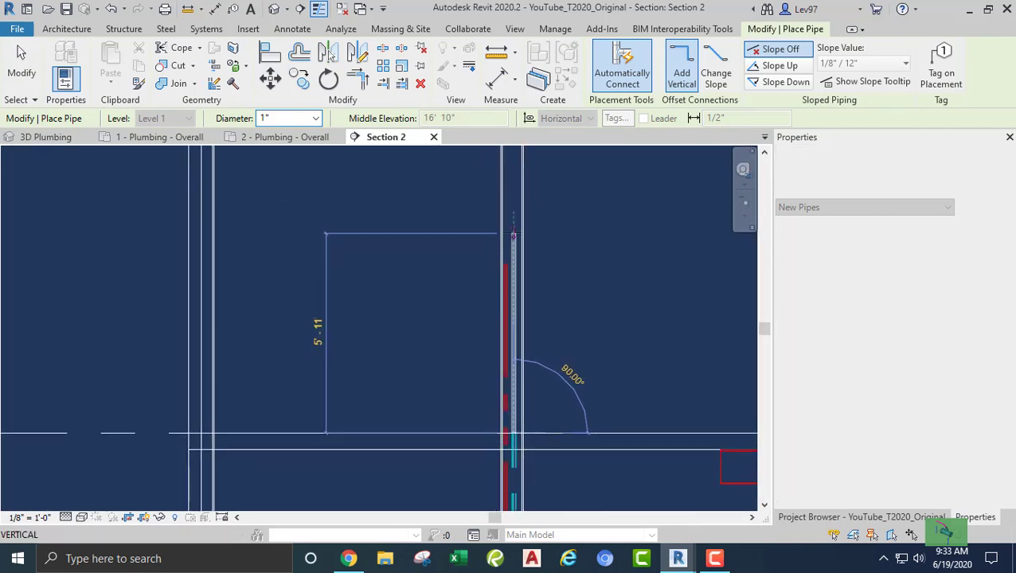
click(514, 233)
key(Escape)
key(Escape)
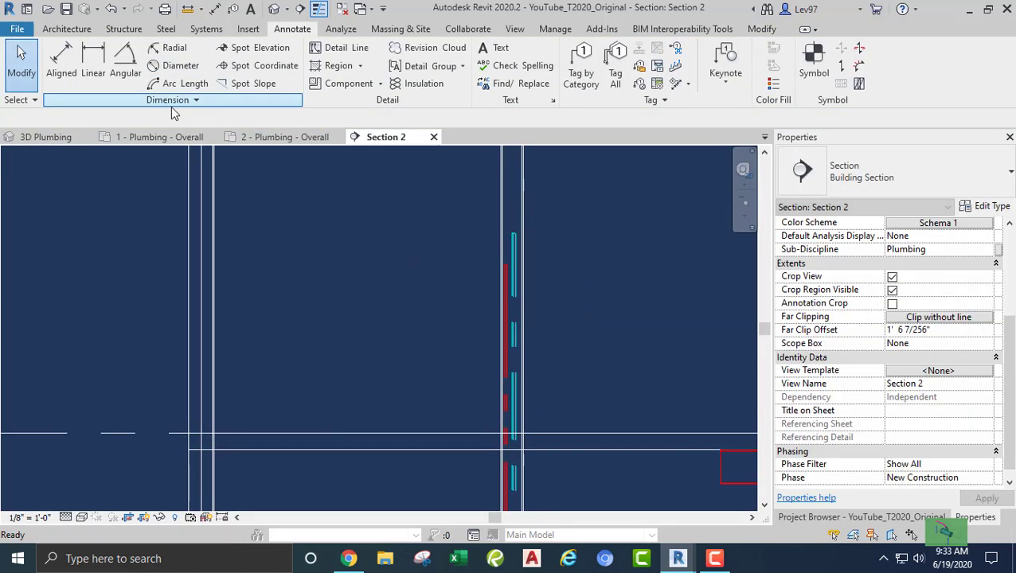
Compare the cold water, vent and hot water risers in the women's room lavatory wall on the Level 1 and Level 2 plumbing plans
click(143, 140)
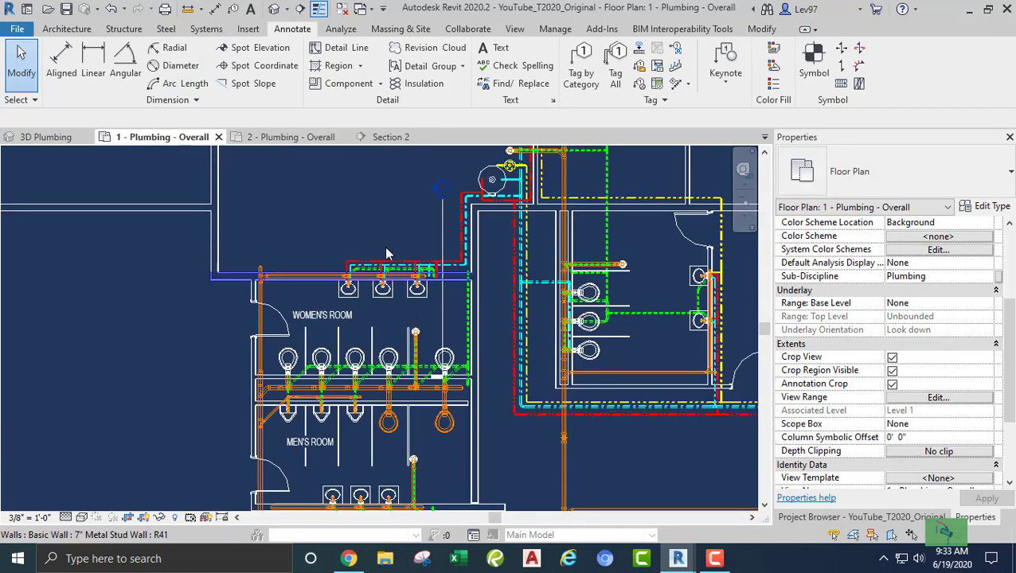
scroll(430, 280, up, 2)
scroll(419, 290, down, 5)
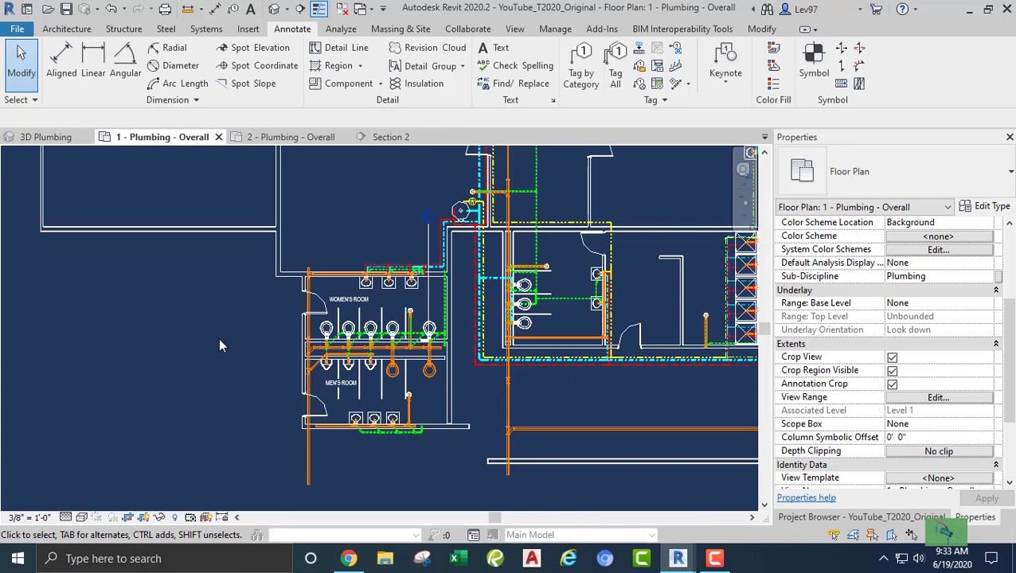
scroll(430, 287, up, 4)
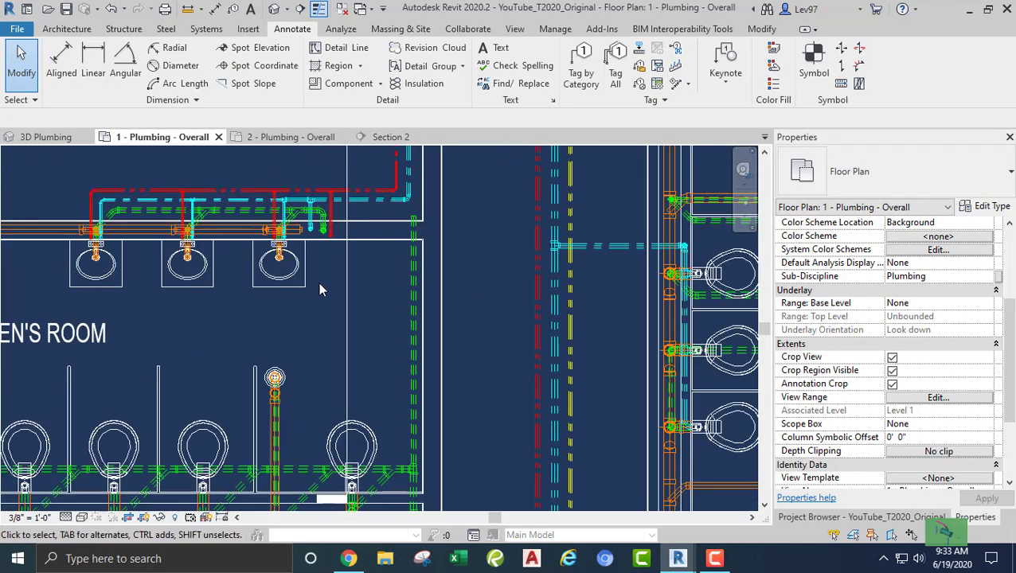
middle_drag(324, 278, 364, 287)
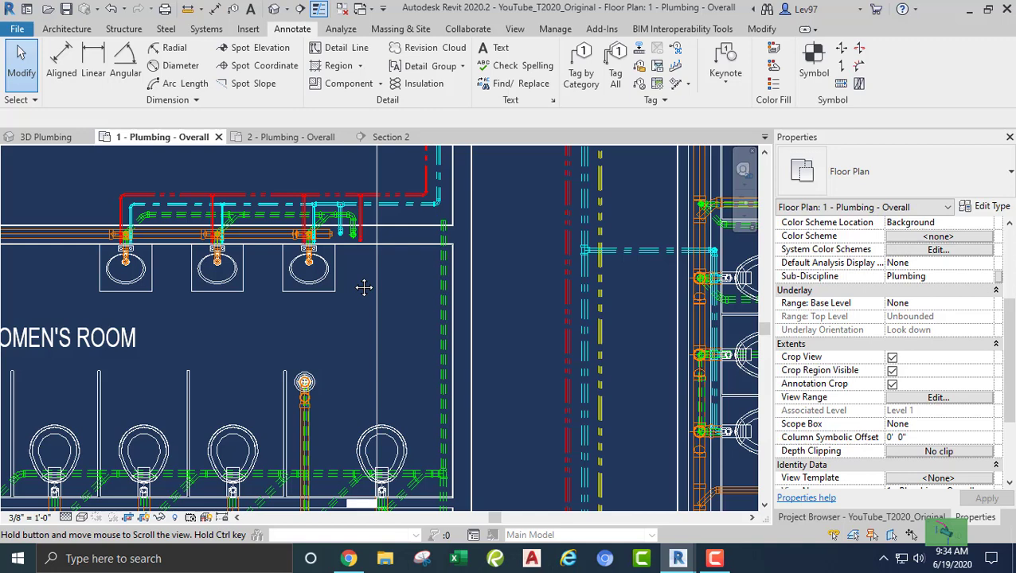
click(299, 139)
scroll(412, 278, down, 3)
scroll(477, 285, down, 1)
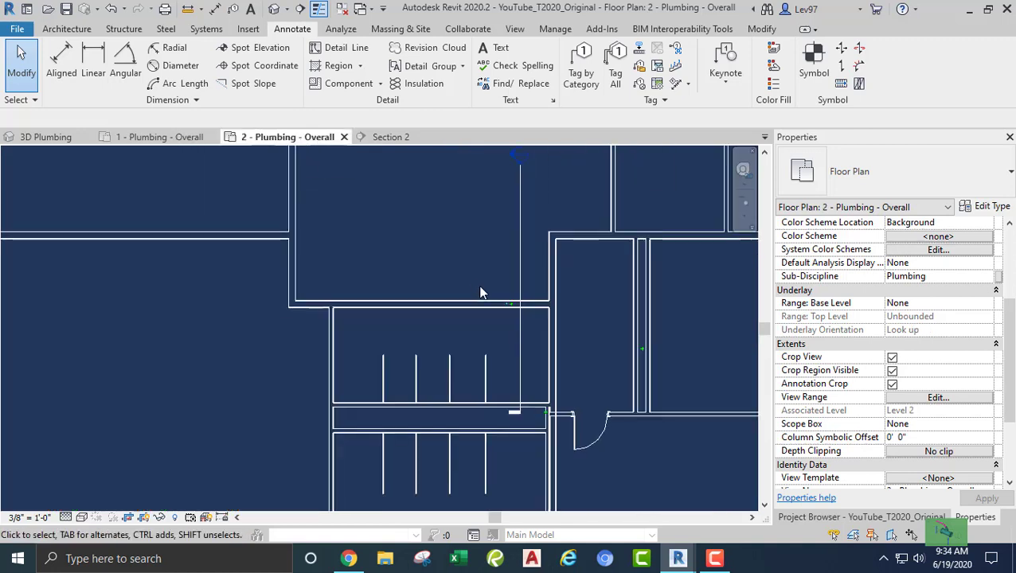
scroll(512, 318, up, 11)
scroll(518, 317, up, 5)
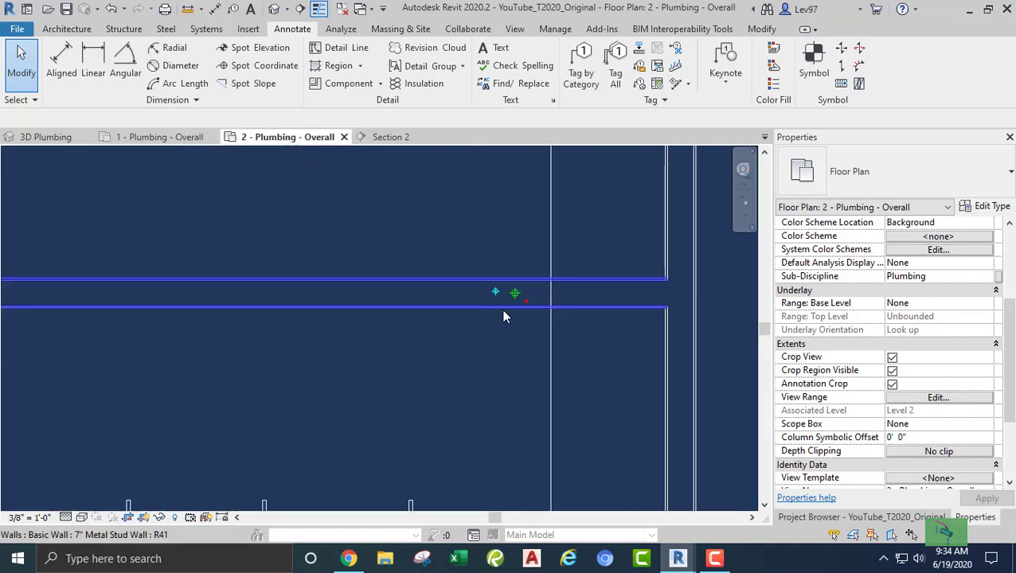
scroll(500, 297, down, 6)
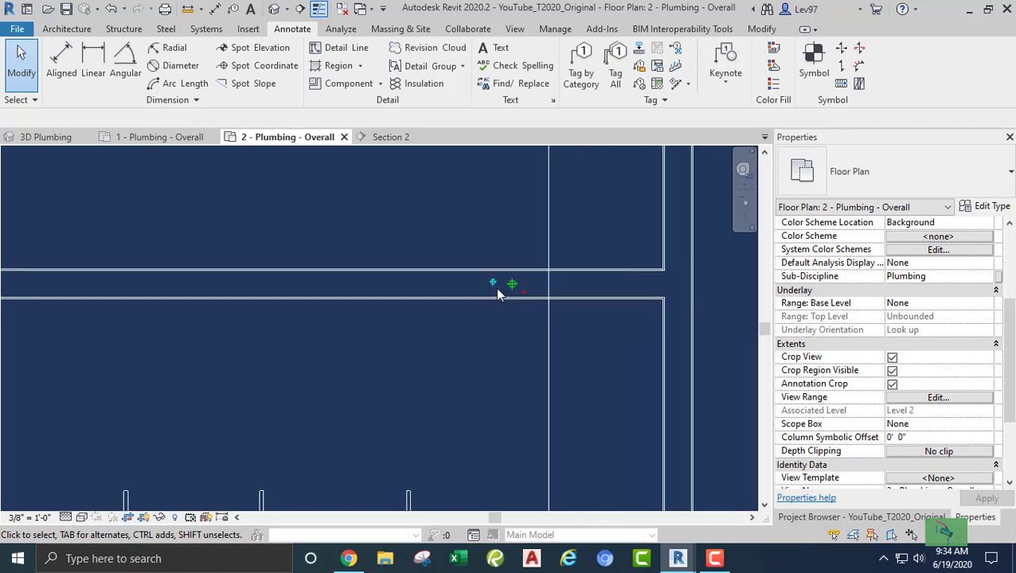
scroll(494, 298, up, 5)
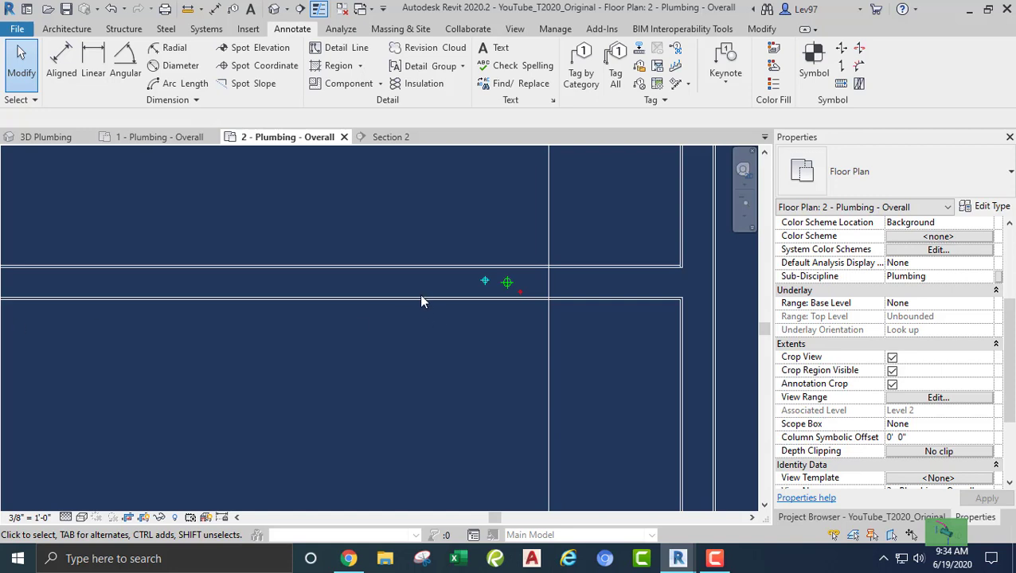
click(139, 145)
scroll(344, 239, up, 4)
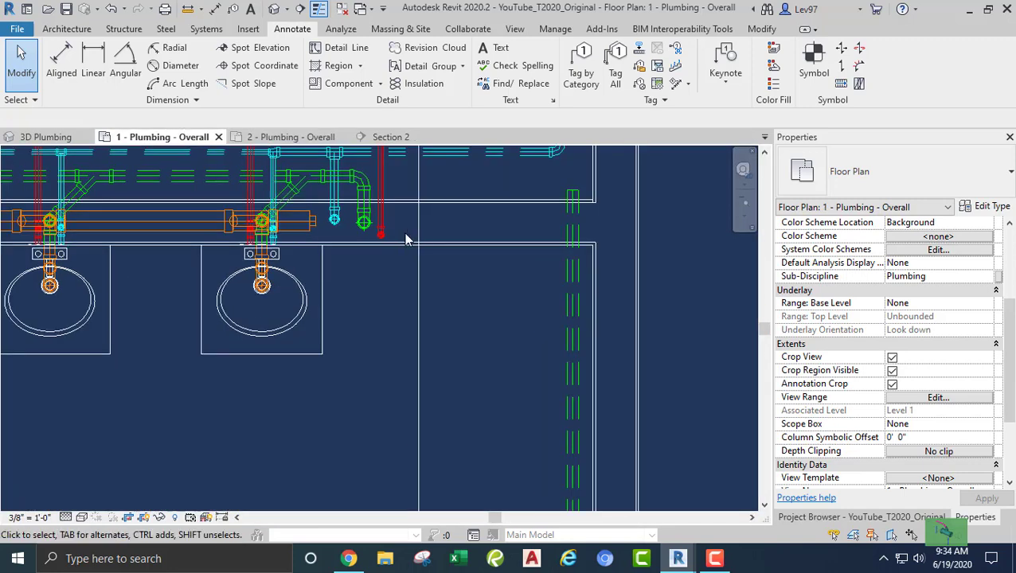
scroll(374, 237, down, 3)
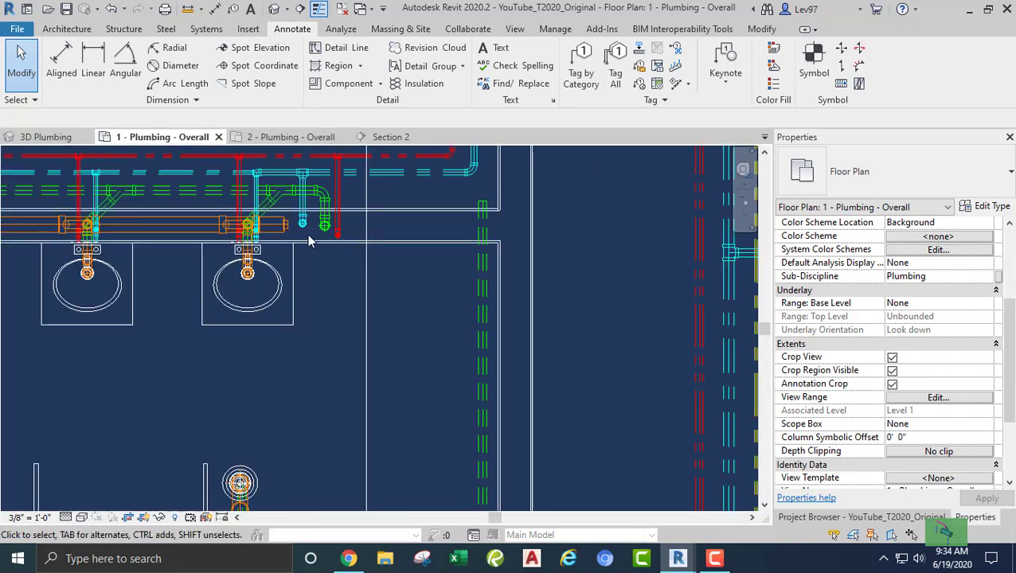
Inspect the cold and hot water risers on the Level 2 plumbing plan and the hot water riser in Section 2
click(275, 140)
middle_drag(476, 273, 387, 257)
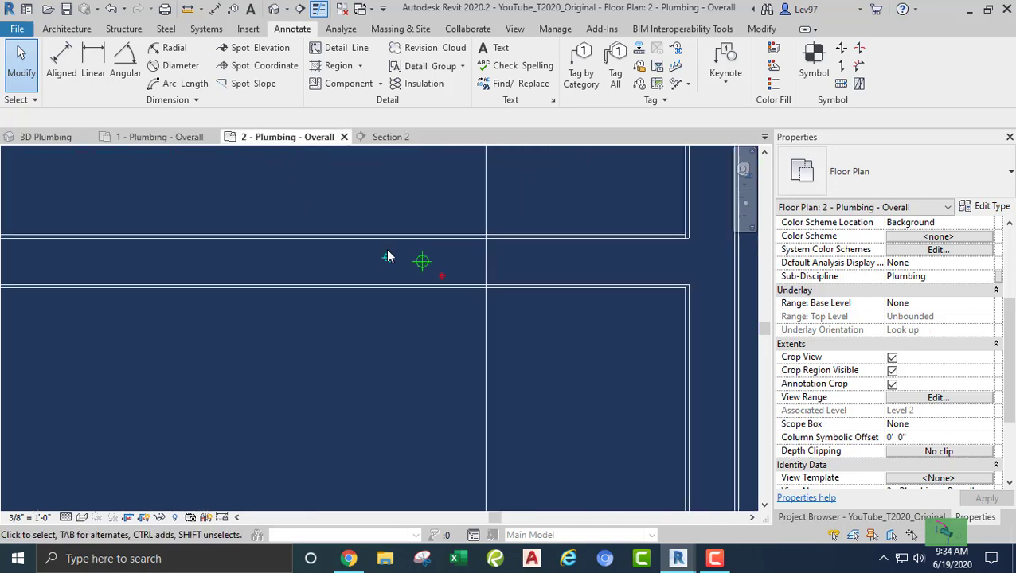
scroll(387, 256, up, 2)
click(390, 255)
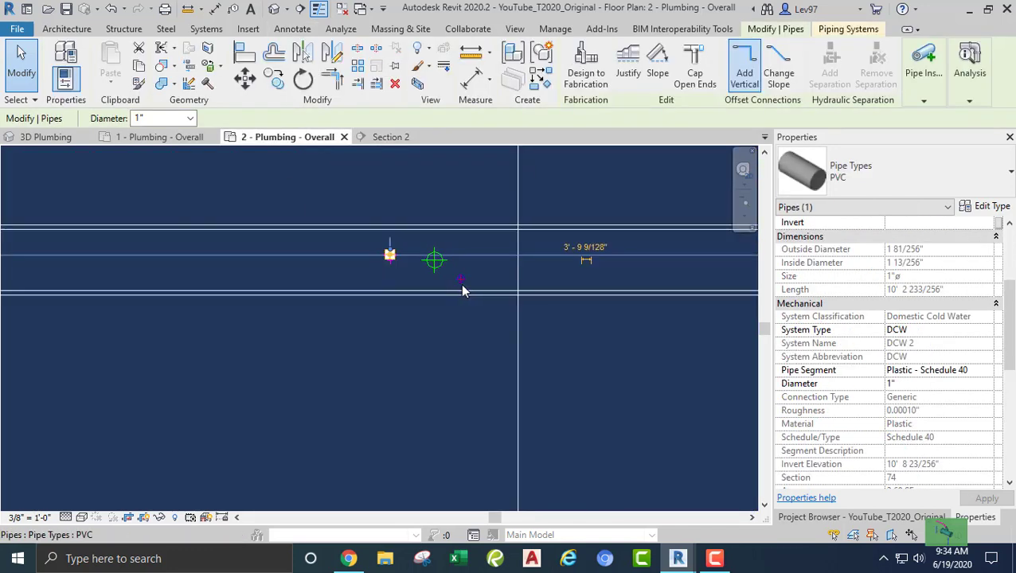
click(460, 287)
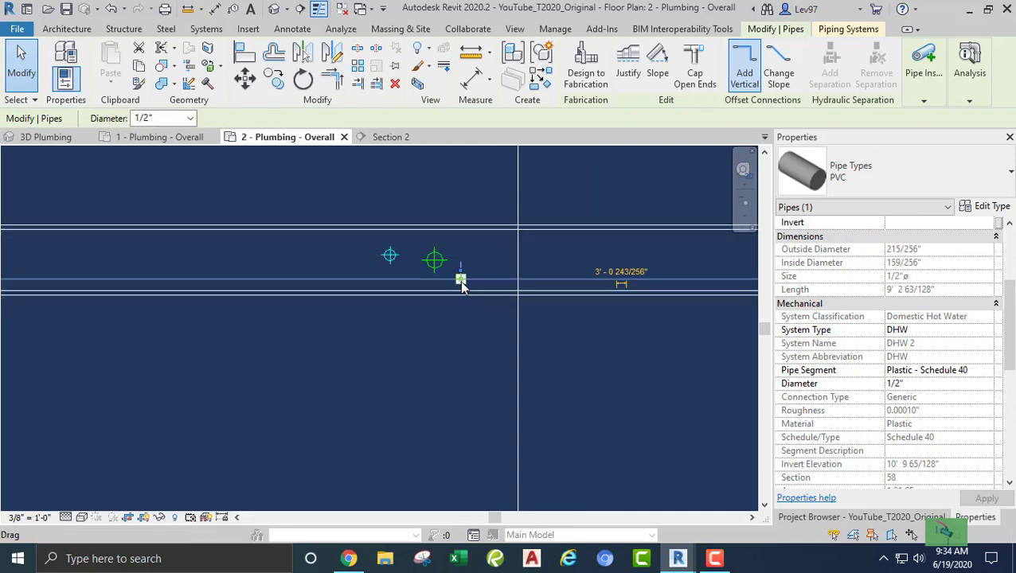
click(382, 139)
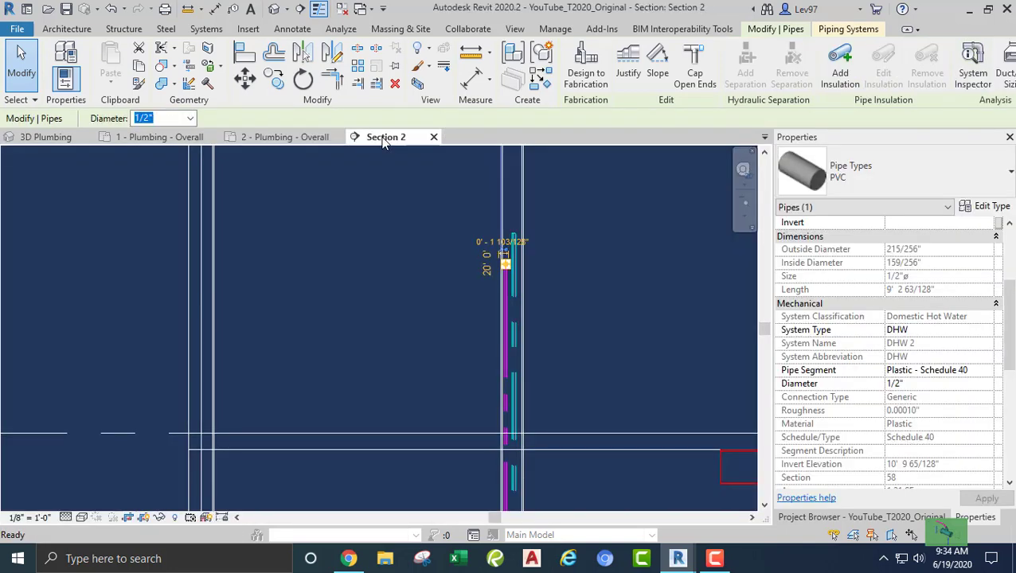
Move the 1/2" hot water branch on the 1 - Plumbing - Overall plan between the cold water and vent risers
click(159, 138)
scroll(322, 228, up, 2)
middle_drag(340, 259, 365, 368)
click(375, 269)
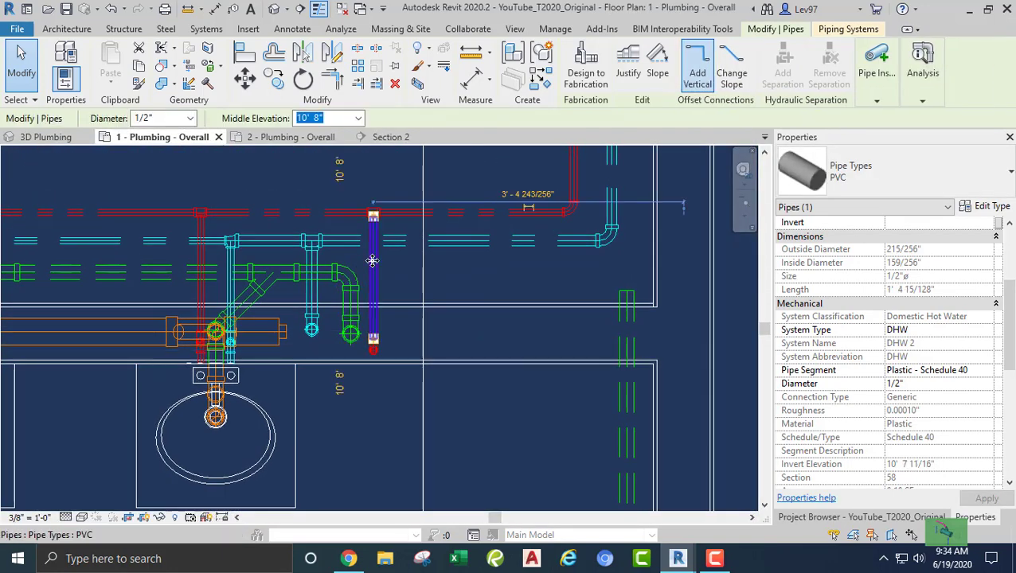
drag(375, 270, 330, 264)
click(386, 281)
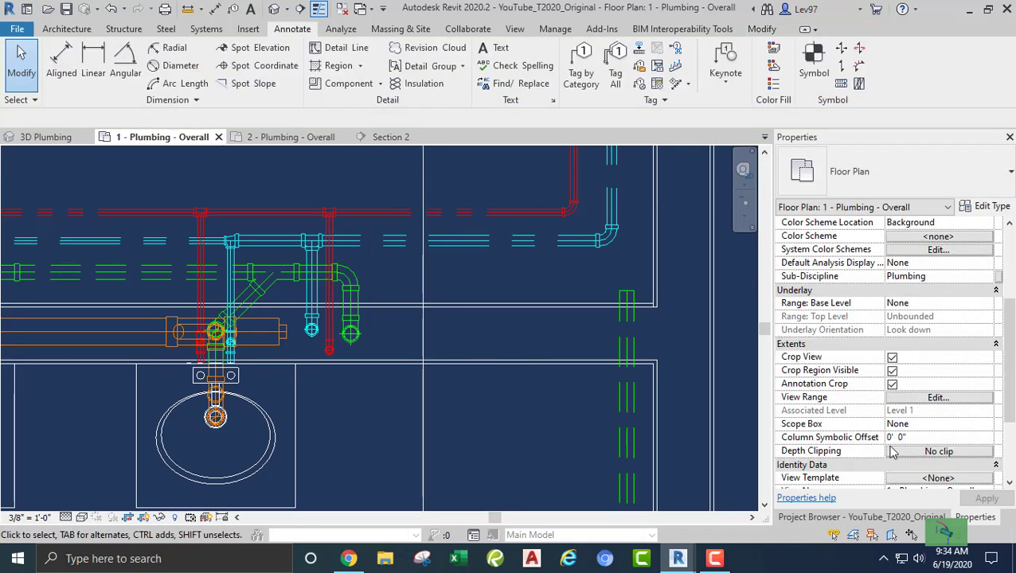
Open the 1 - Plumbing Plot - Water plan and move the 1/2" hot water branch slightly farther from the cold water riser
click(928, 518)
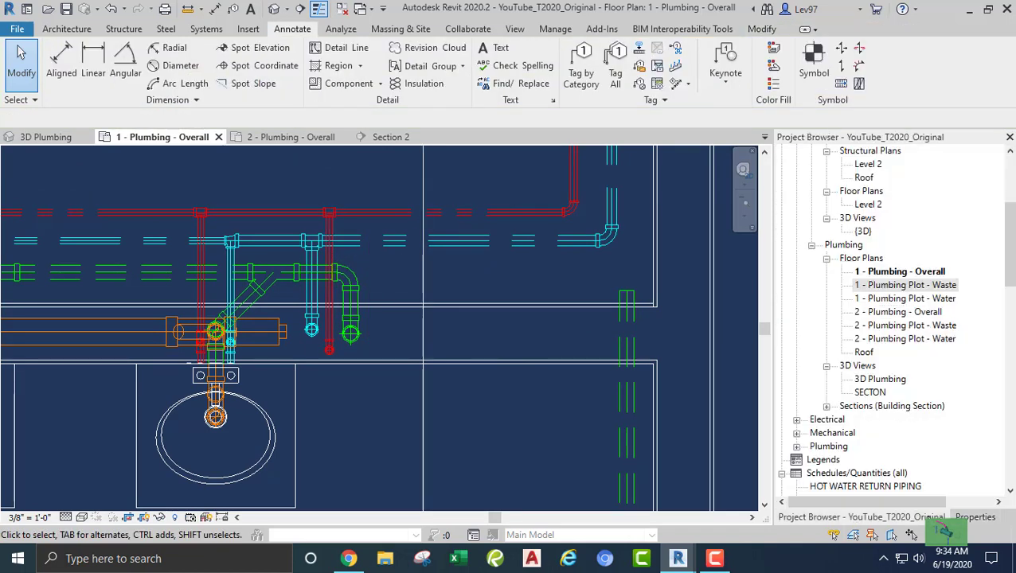
double_click(908, 299)
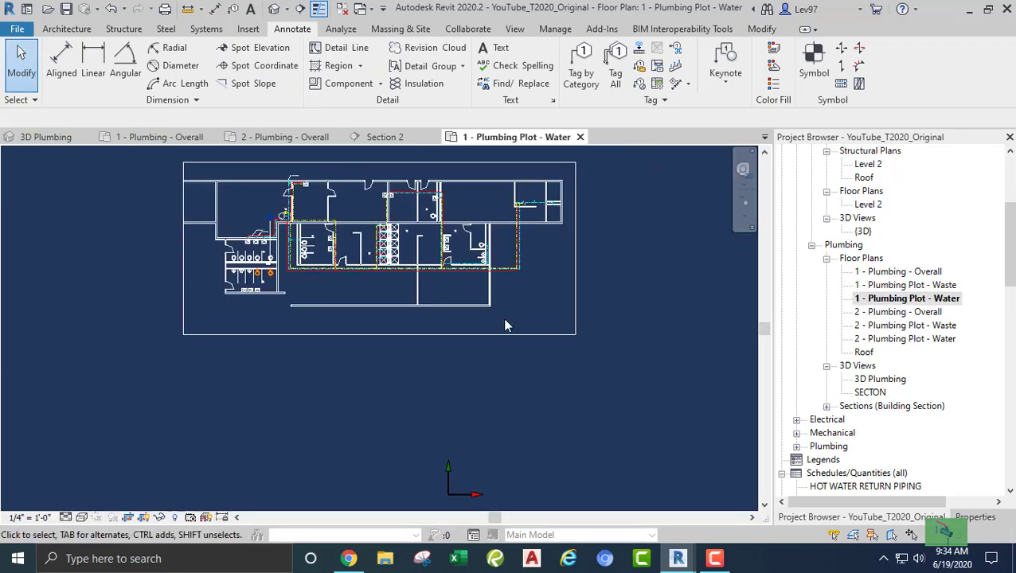
scroll(278, 223, up, 8)
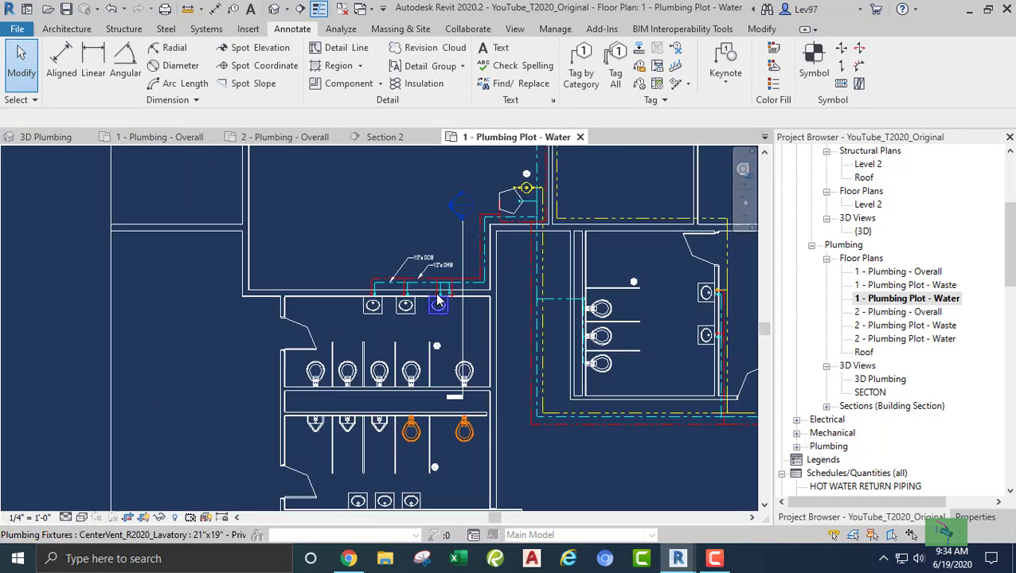
scroll(488, 298, up, 5)
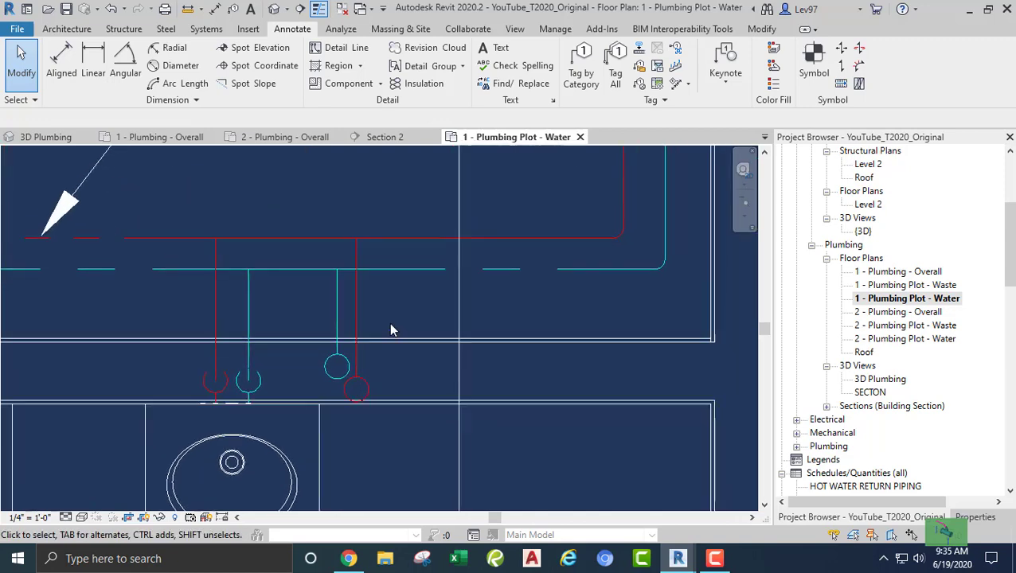
click(358, 297)
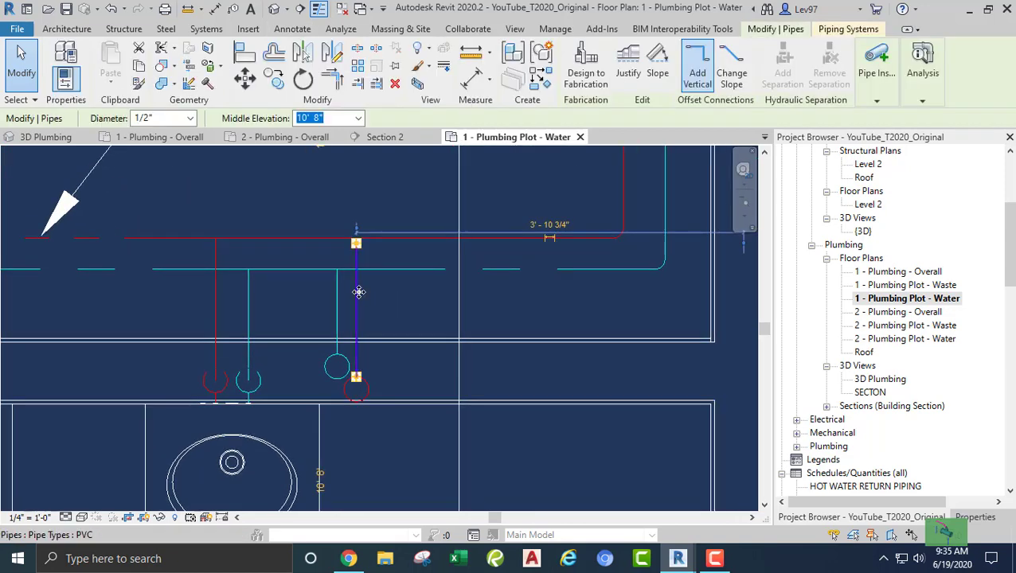
drag(360, 297, 390, 401)
scroll(387, 381, up, 2)
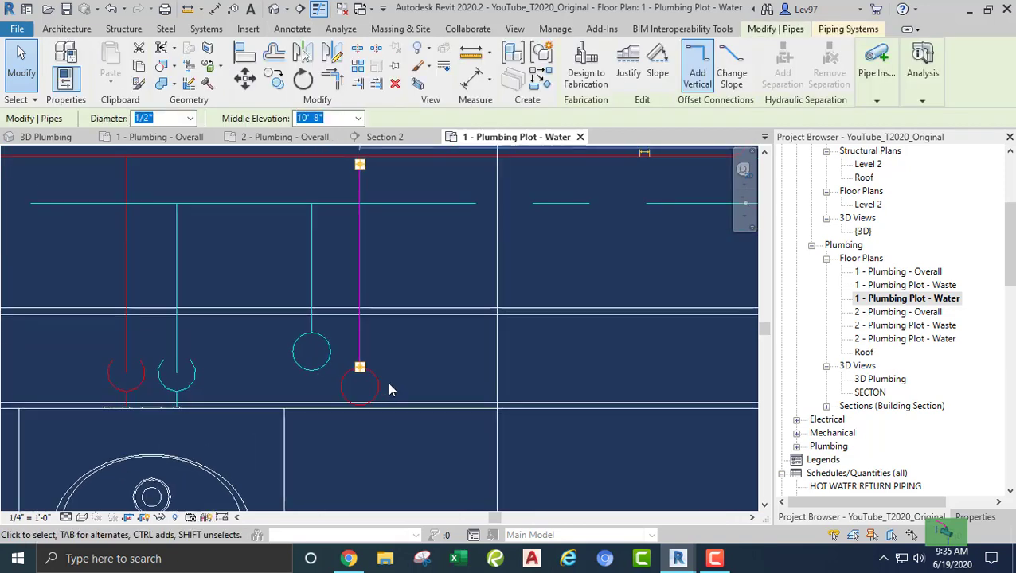
Nudge the hot water riser slightly away from the lavatories, toward the water mains, within the wall
click(387, 391)
key(Up)
key(Up)
key(Up)
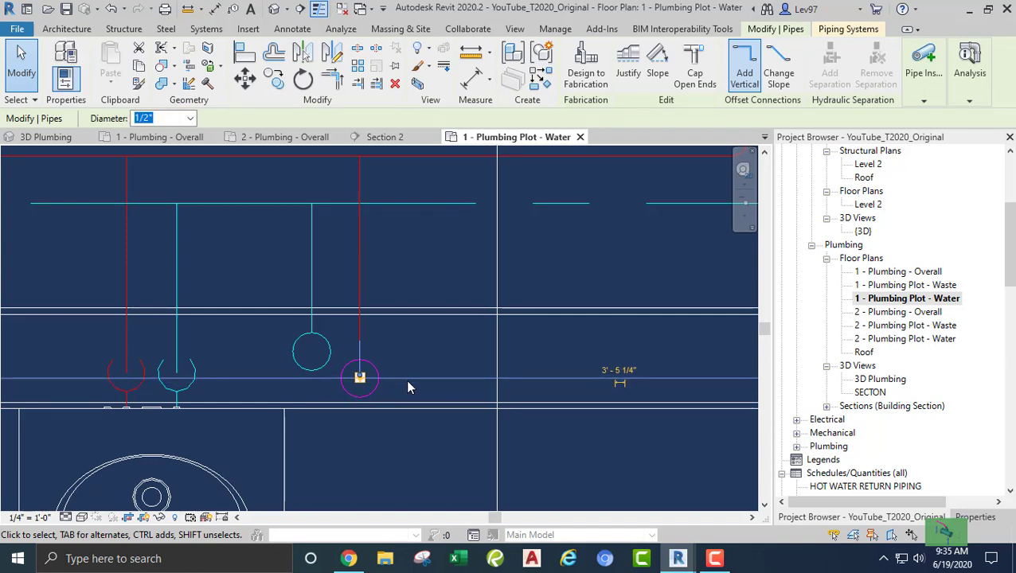
key(Escape)
Check the riser symbols on the 1 - Plumbing Plot - Water and 1 - Plumbing Plot - Waste plans and close both views
scroll(403, 375, down, 4)
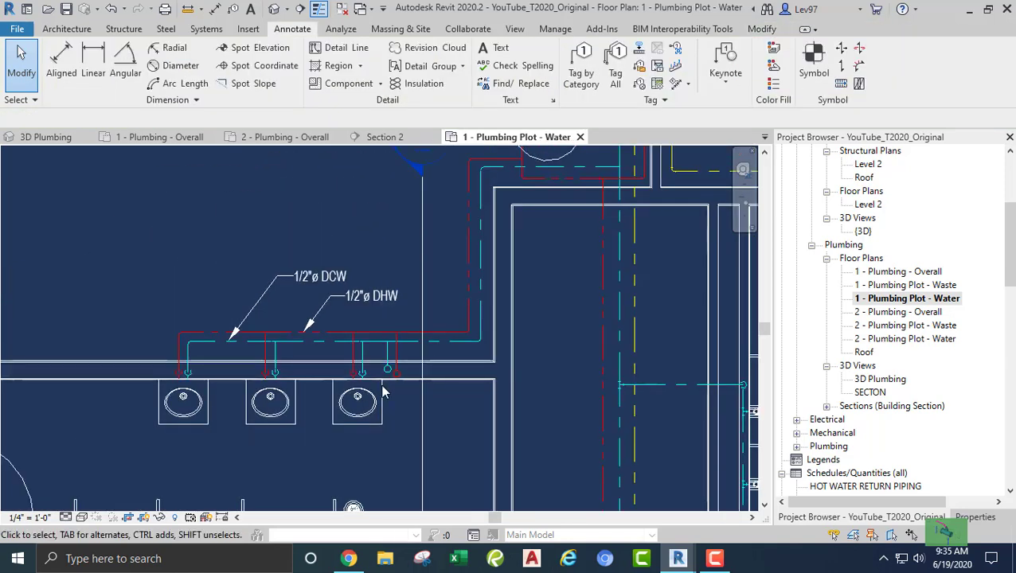
scroll(383, 390, up, 4)
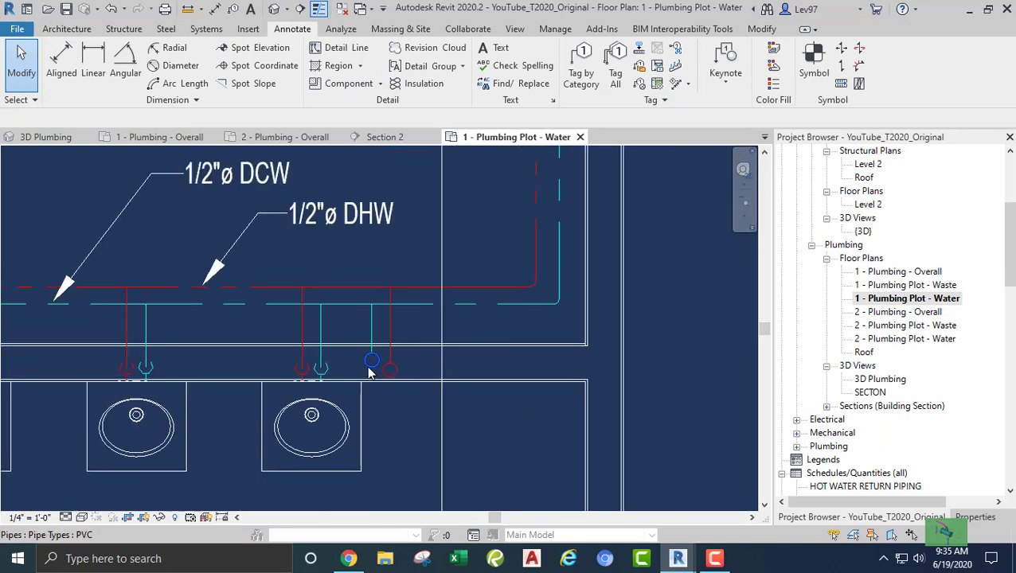
scroll(374, 338, down, 2)
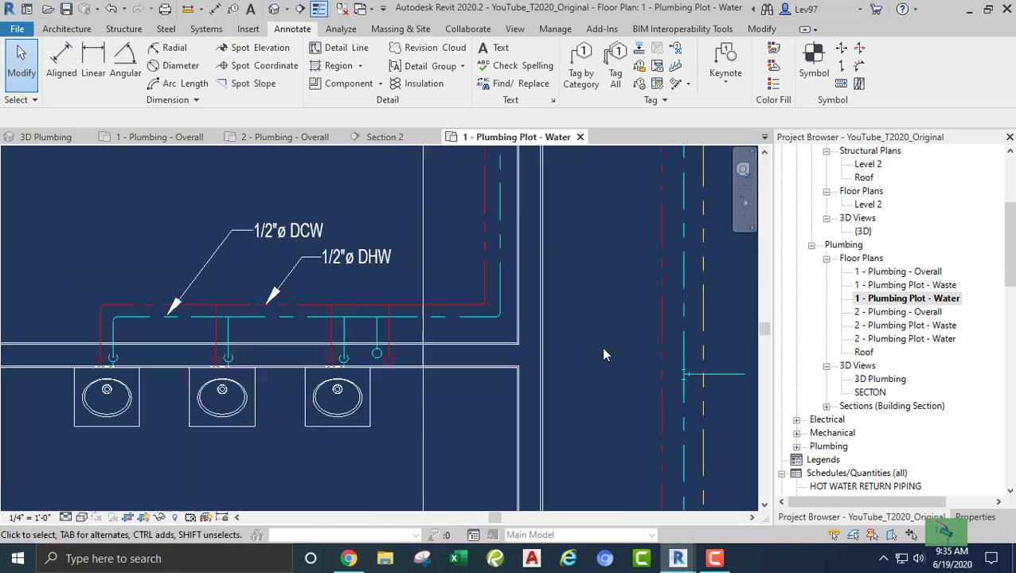
double_click(894, 286)
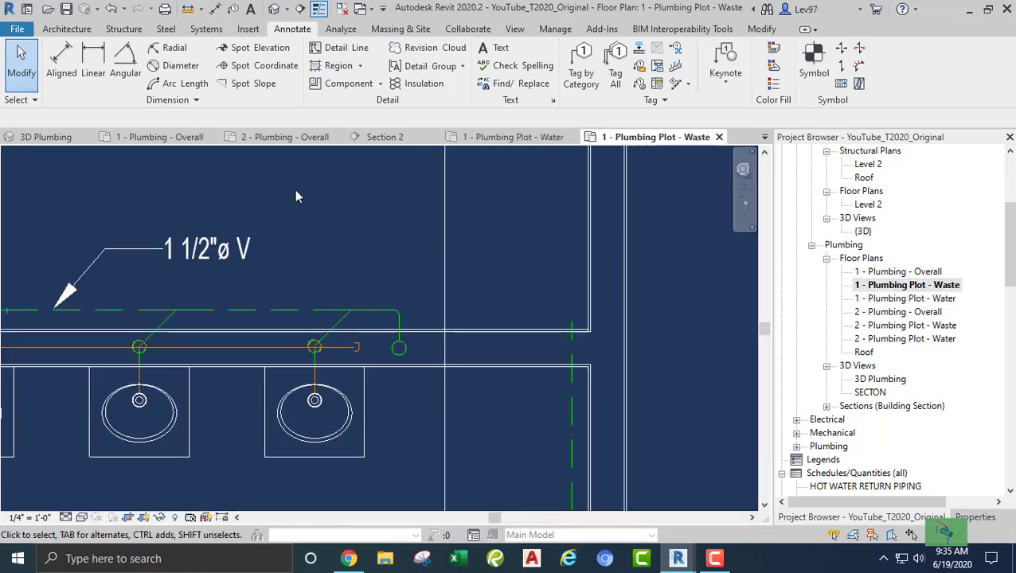
click(719, 138)
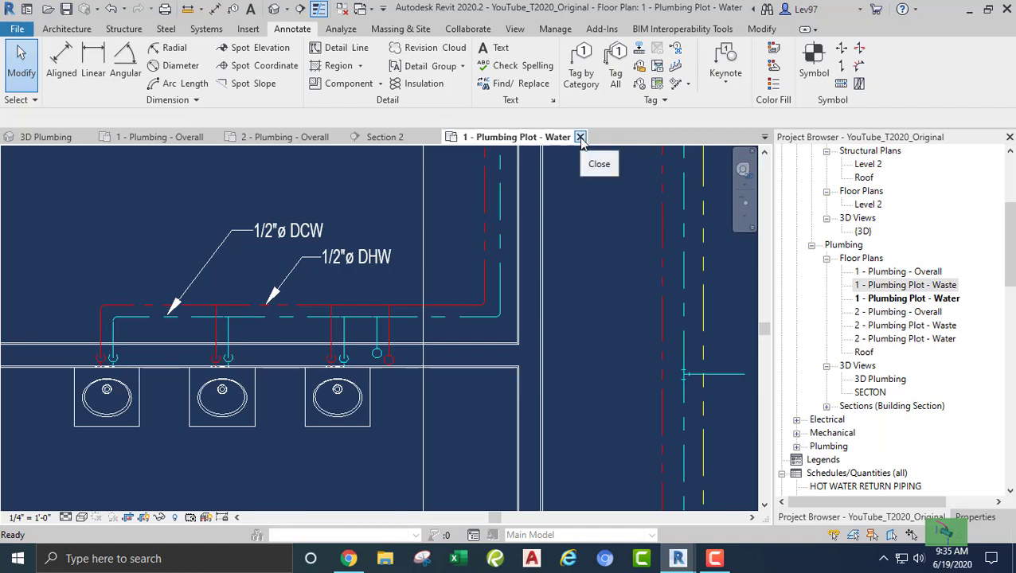
click(581, 137)
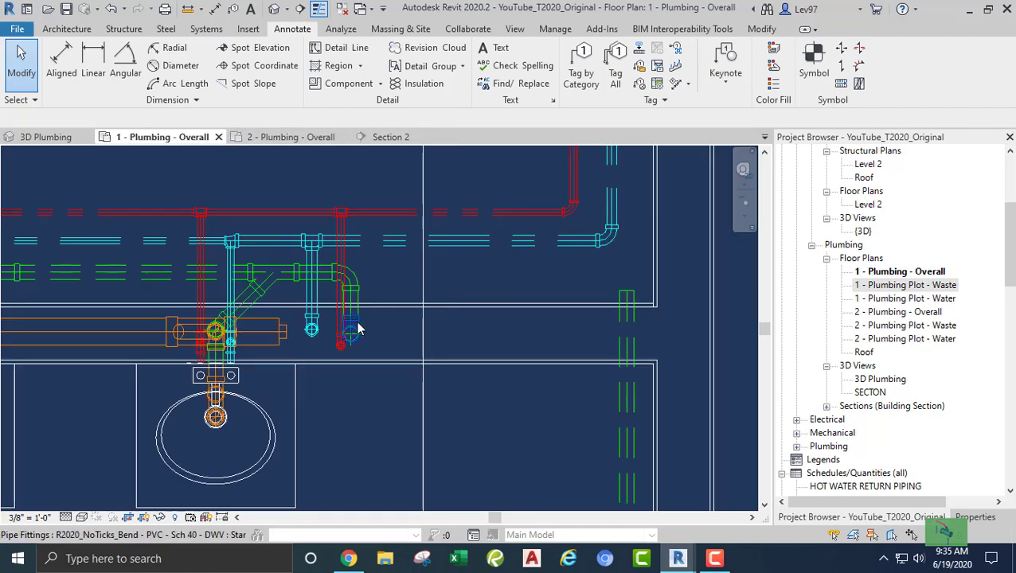
scroll(339, 331, up, 3)
scroll(379, 243, down, 4)
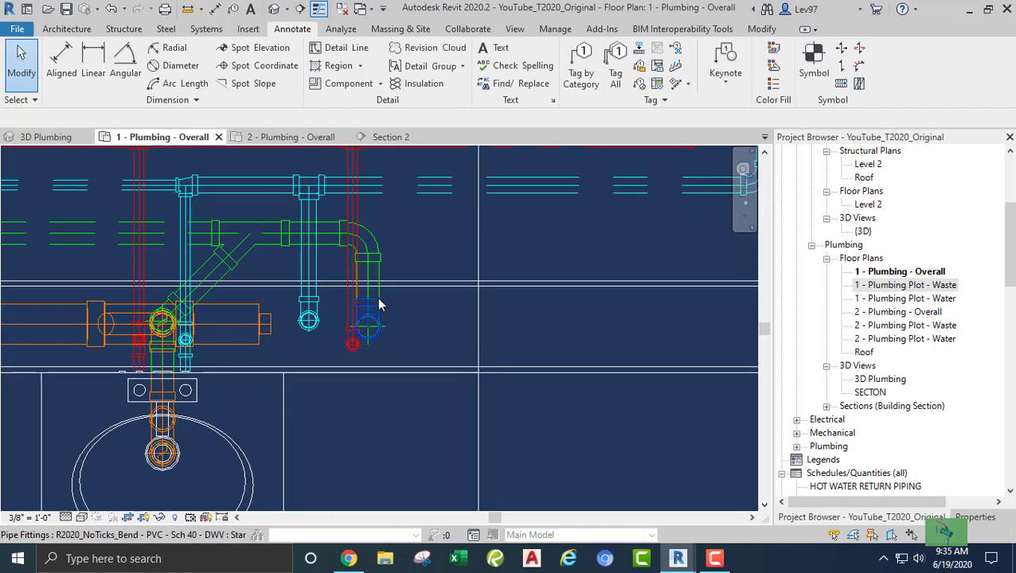
scroll(201, 347, down, 5)
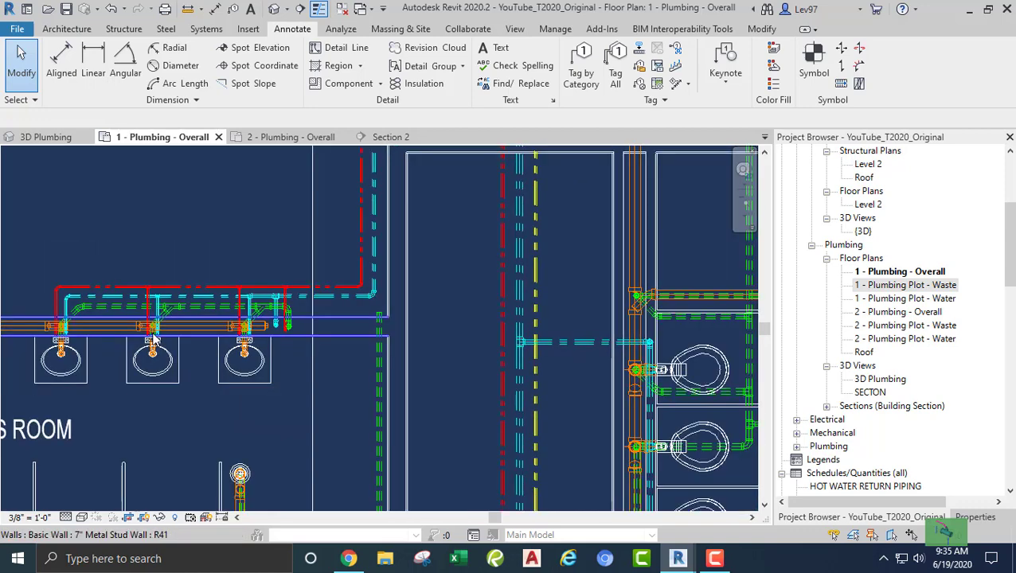
middle_drag(229, 365, 348, 346)
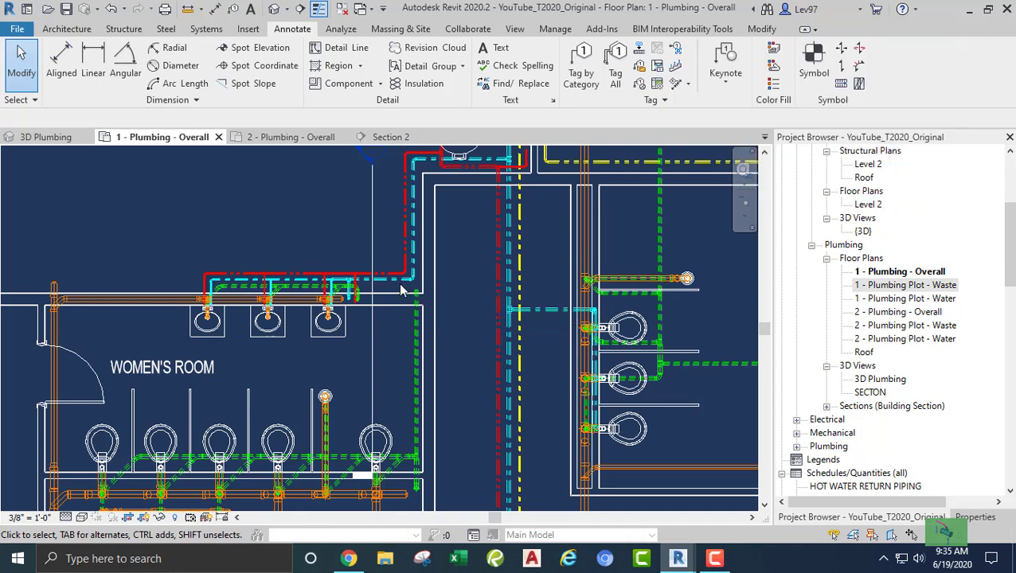
scroll(353, 301, up, 3)
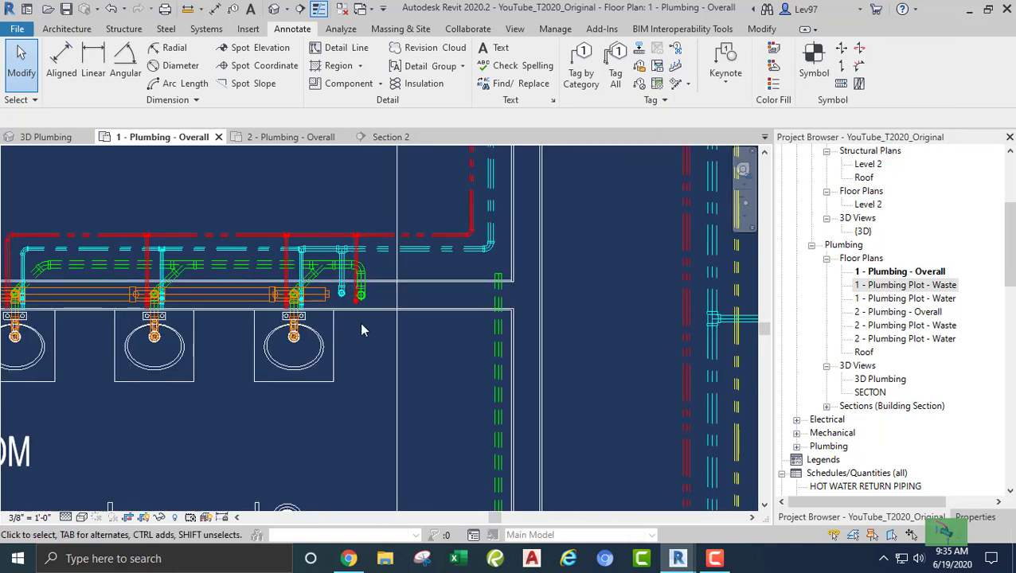
middle_drag(362, 325, 440, 289)
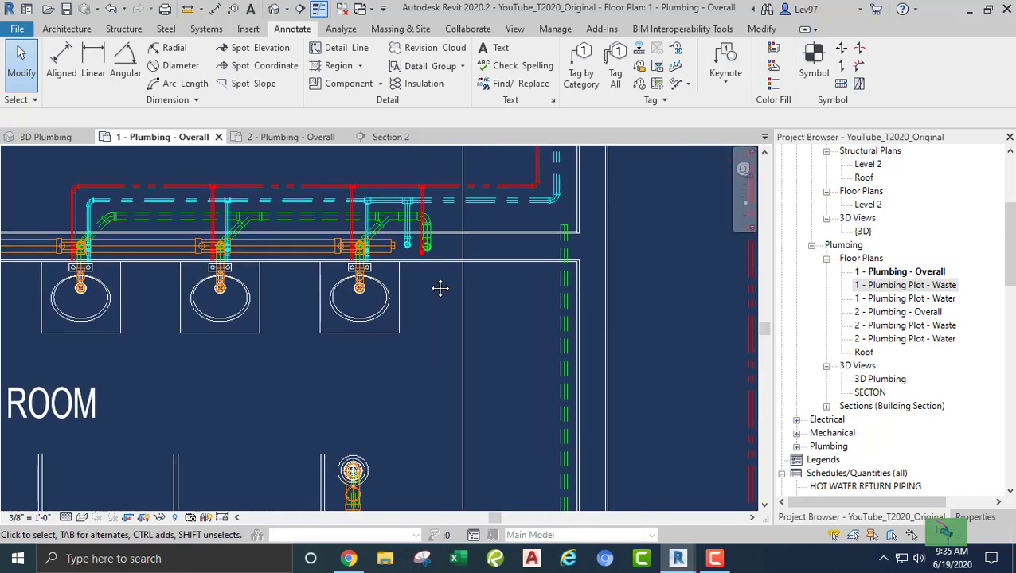